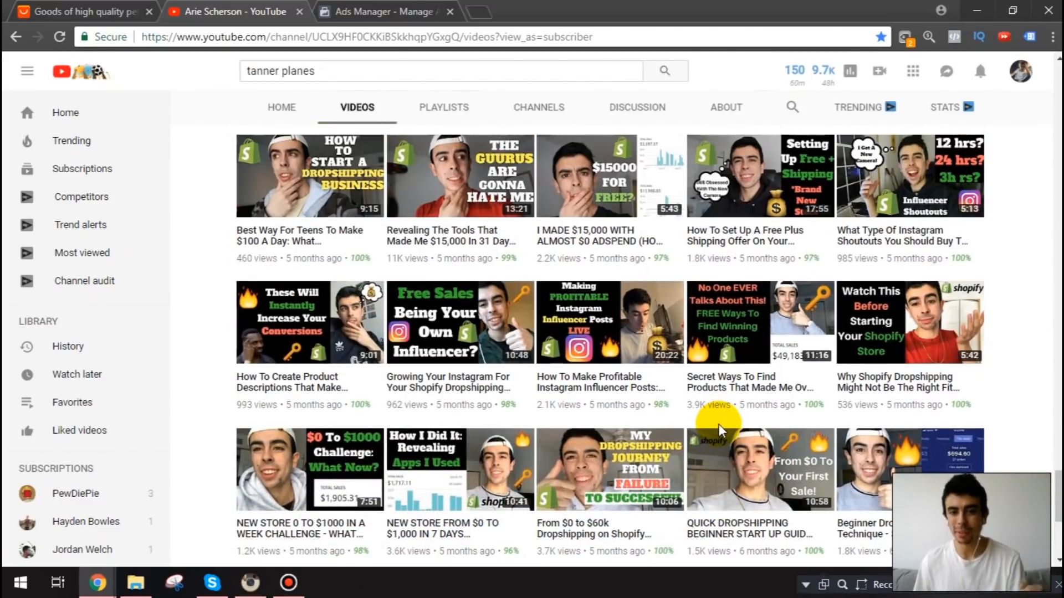
scroll(718, 430, "down", 6)
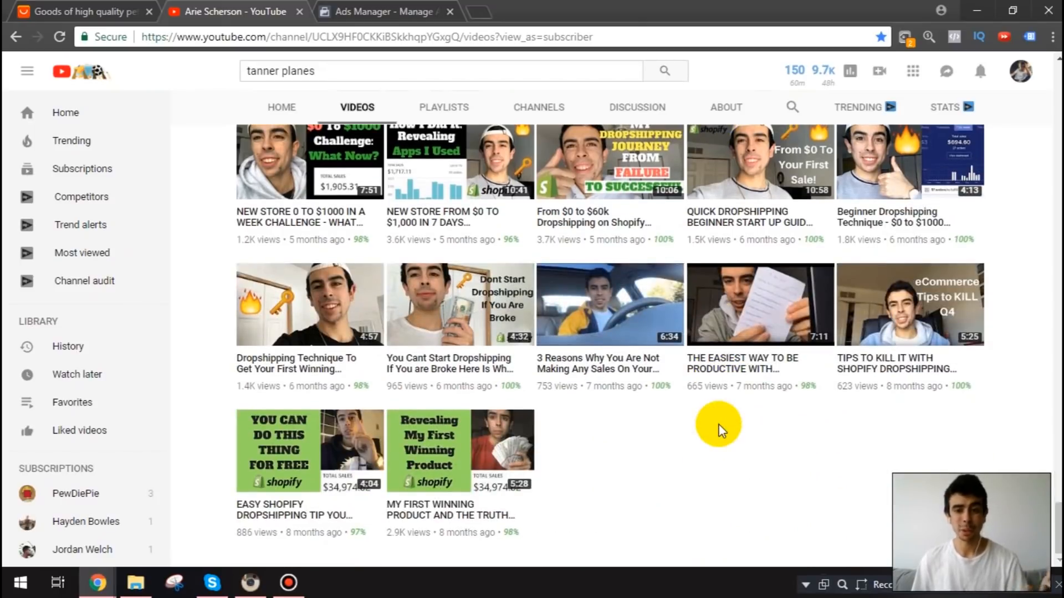
scroll(885, 513, "up", 15)
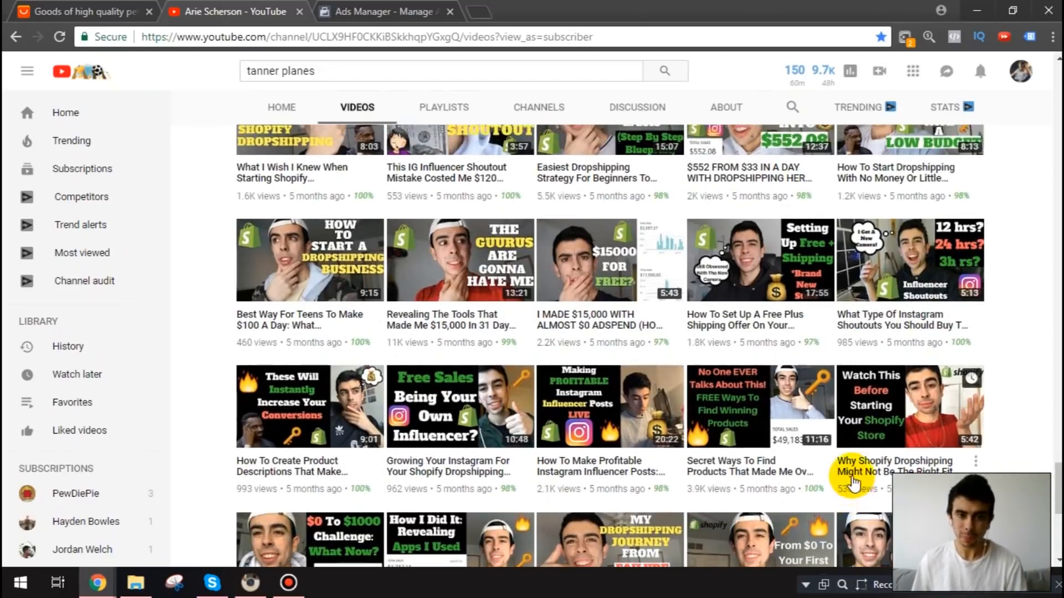
scroll(853, 470, "up", 3)
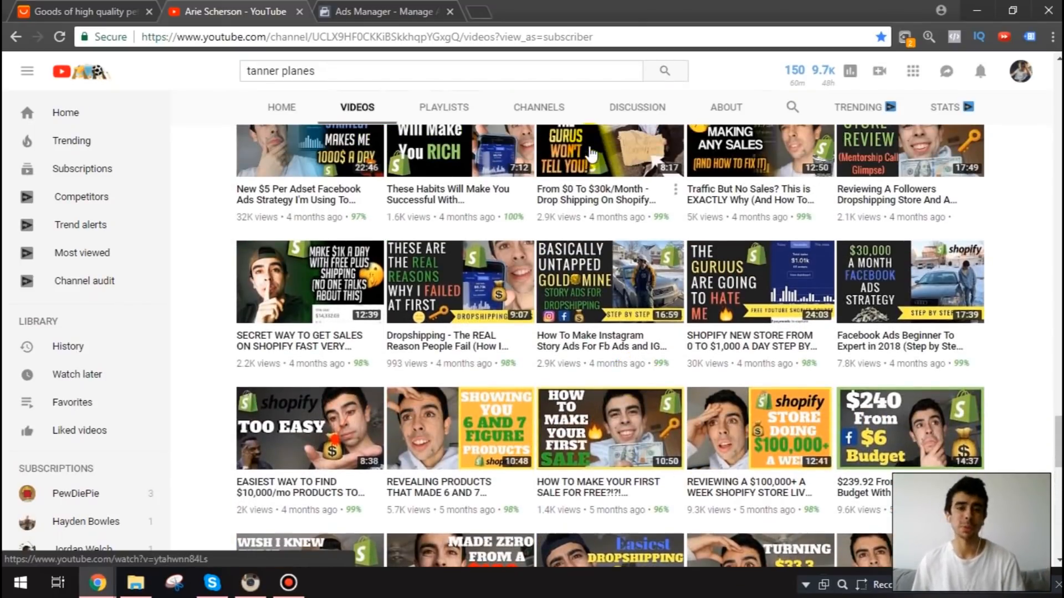
left_click(378, 8)
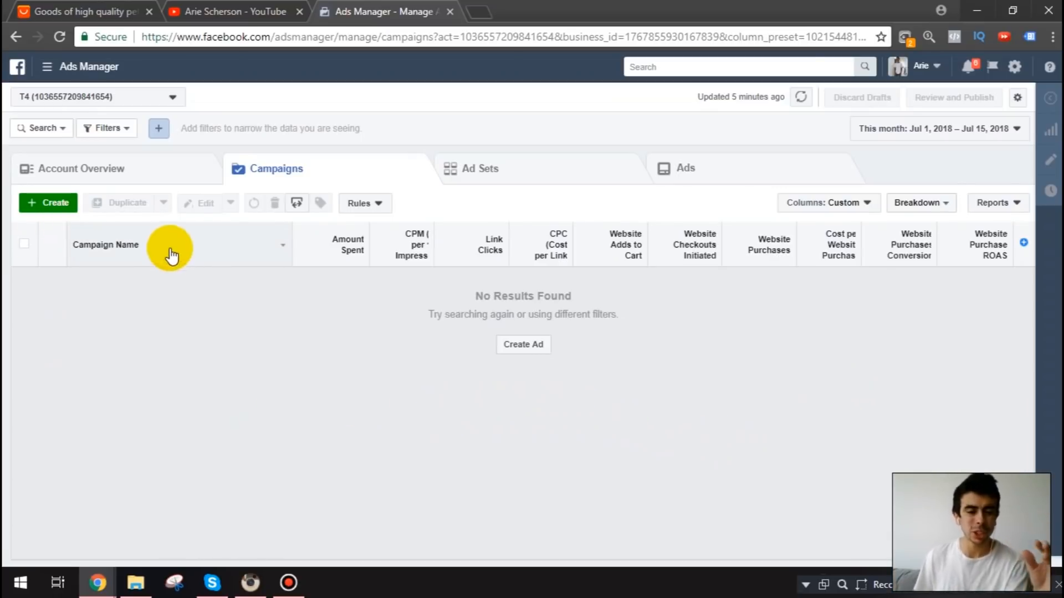
Switch to AliExpress and examine the pet search results sorted by orders, comparing product prices, ratings and order numbers
left_click(123, 10)
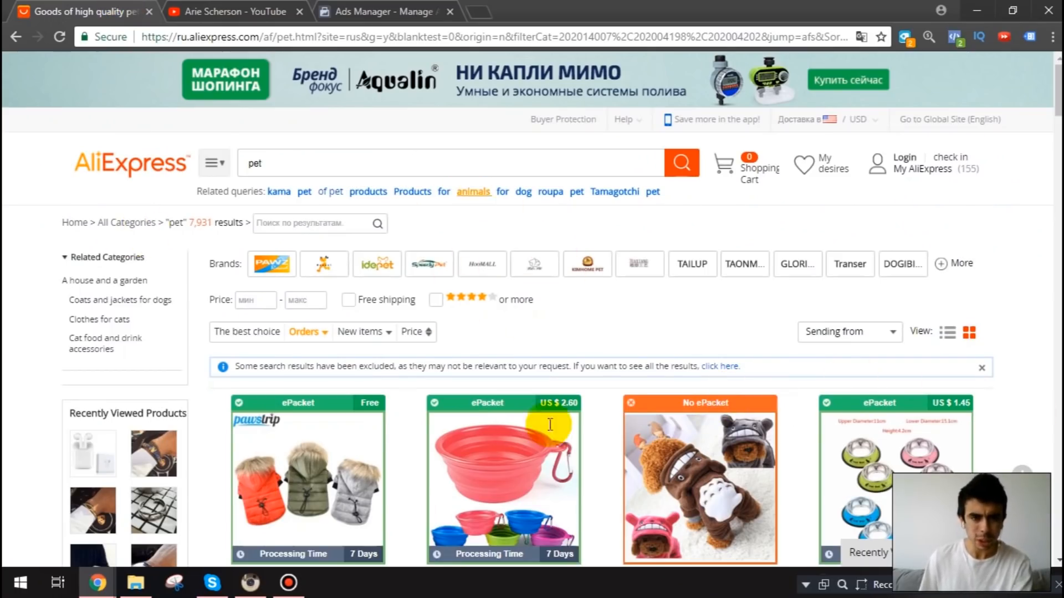
scroll(486, 431, "down", 1)
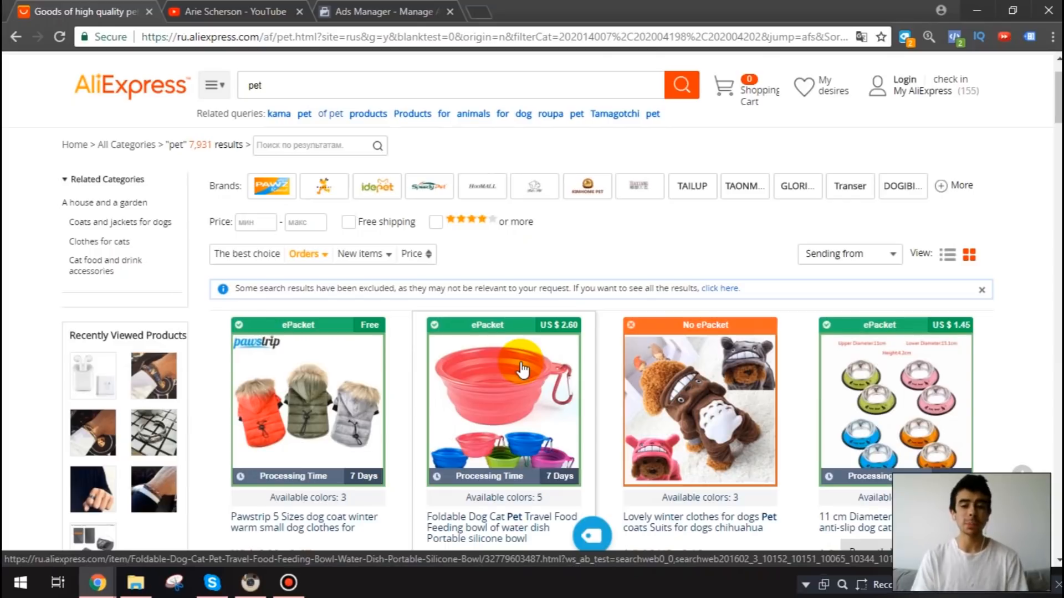
scroll(521, 368, "down", 3)
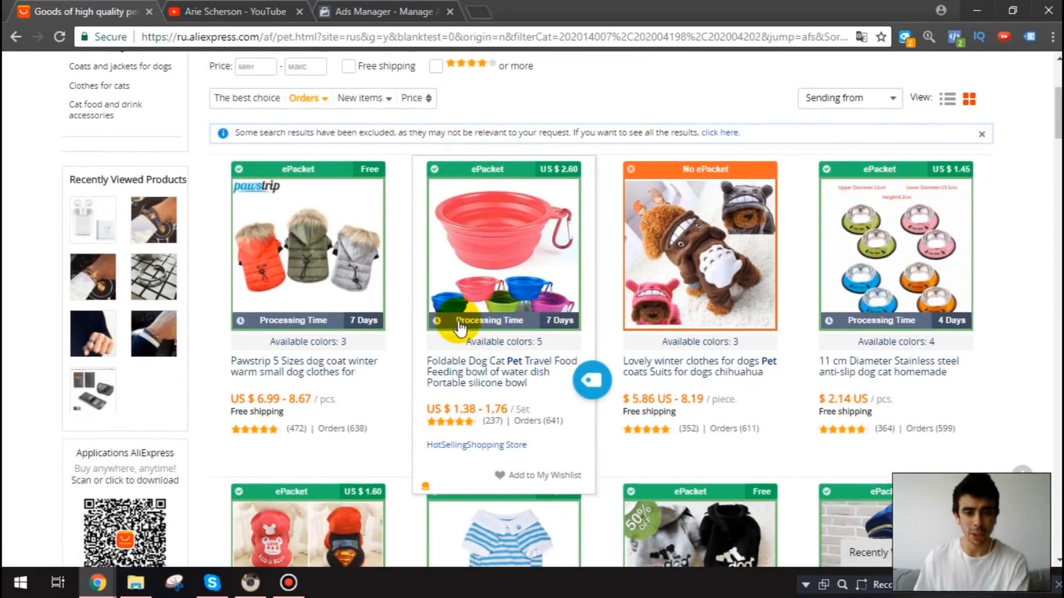
scroll(486, 327, "up", 2)
scroll(488, 330, "up", 2)
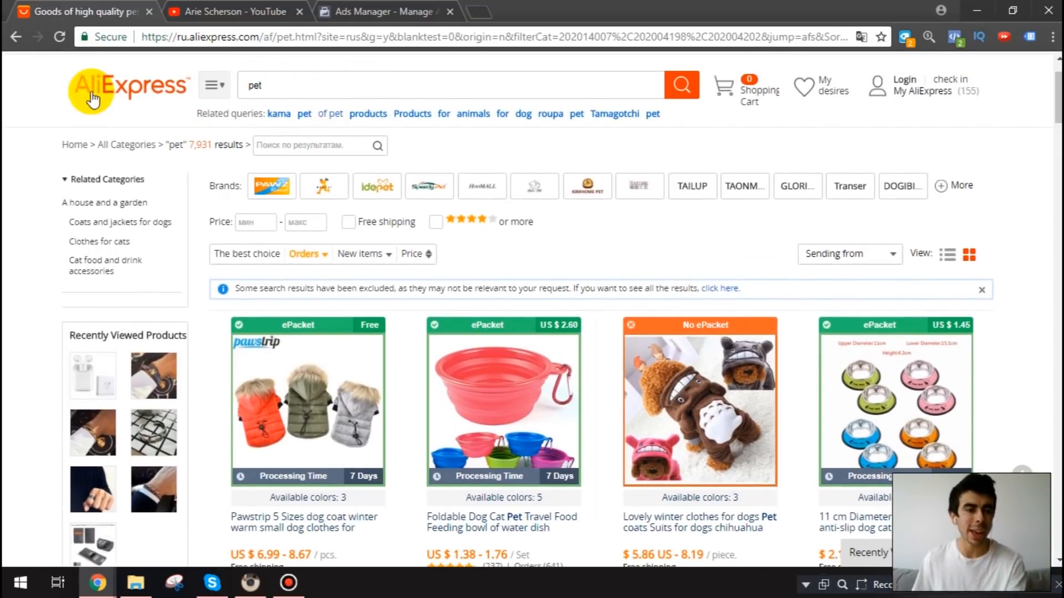
scroll(587, 291, "down", 8)
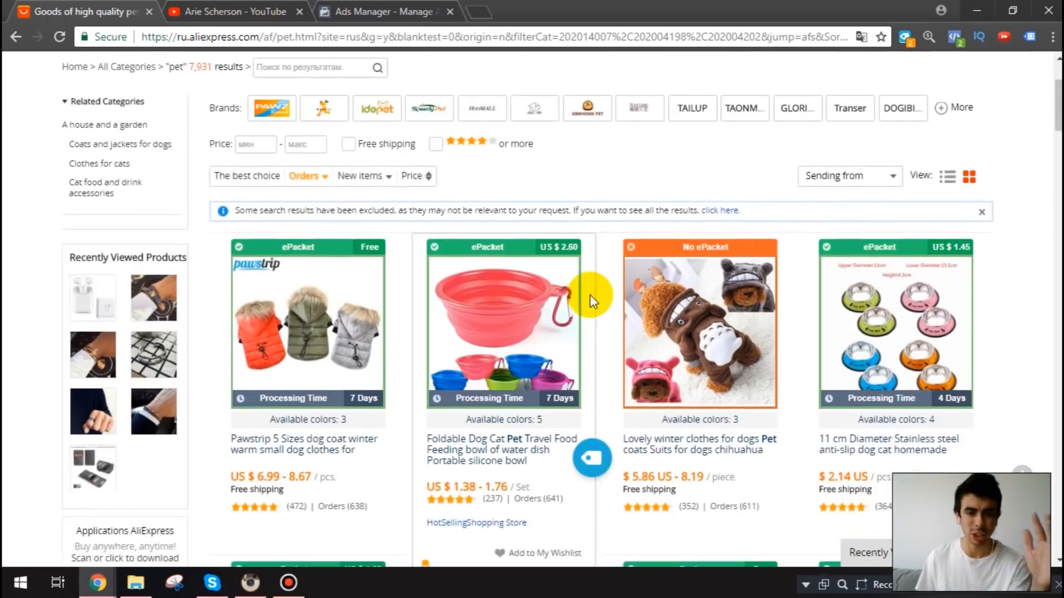
scroll(593, 311, "down", 3)
scroll(587, 327, "up", 12)
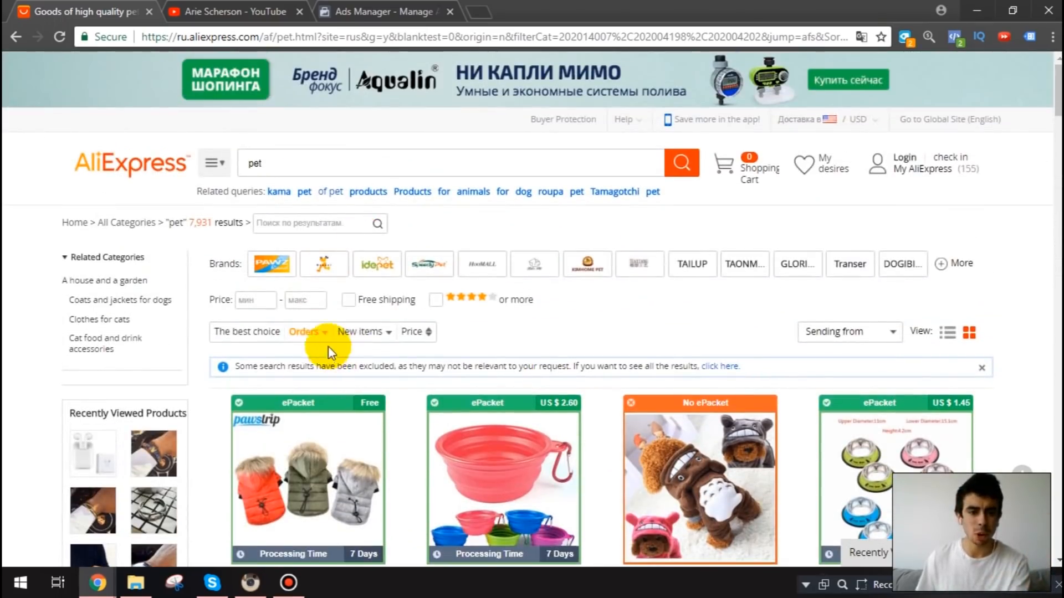
scroll(475, 380, "down", 20)
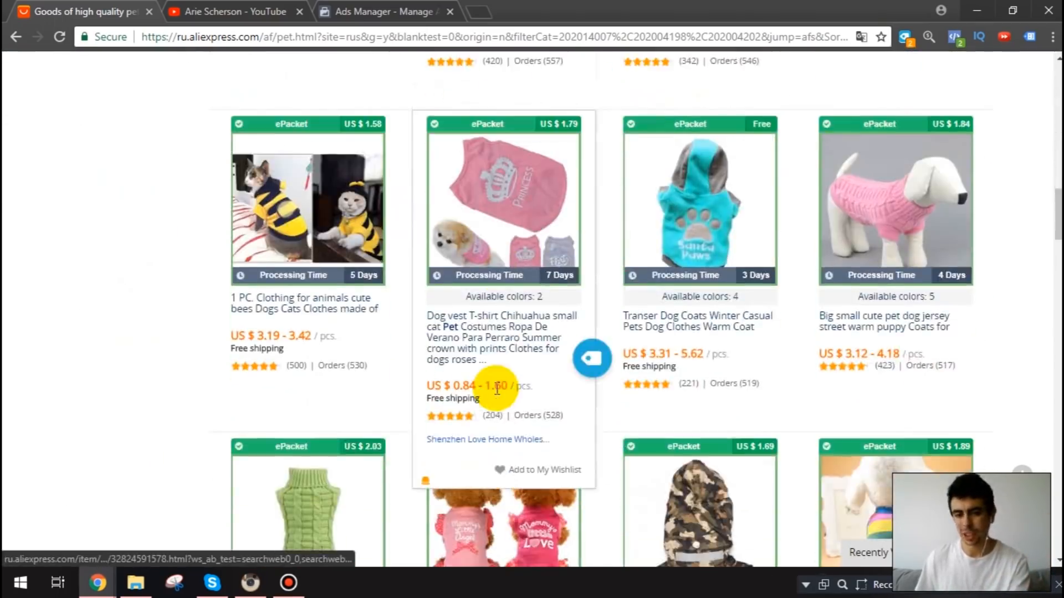
Open the listing for the foldable dog and cat travel feeding bowl and dismiss the translation notice
scroll(493, 391, "up", 12)
scroll(496, 391, "up", 7)
left_click(493, 341)
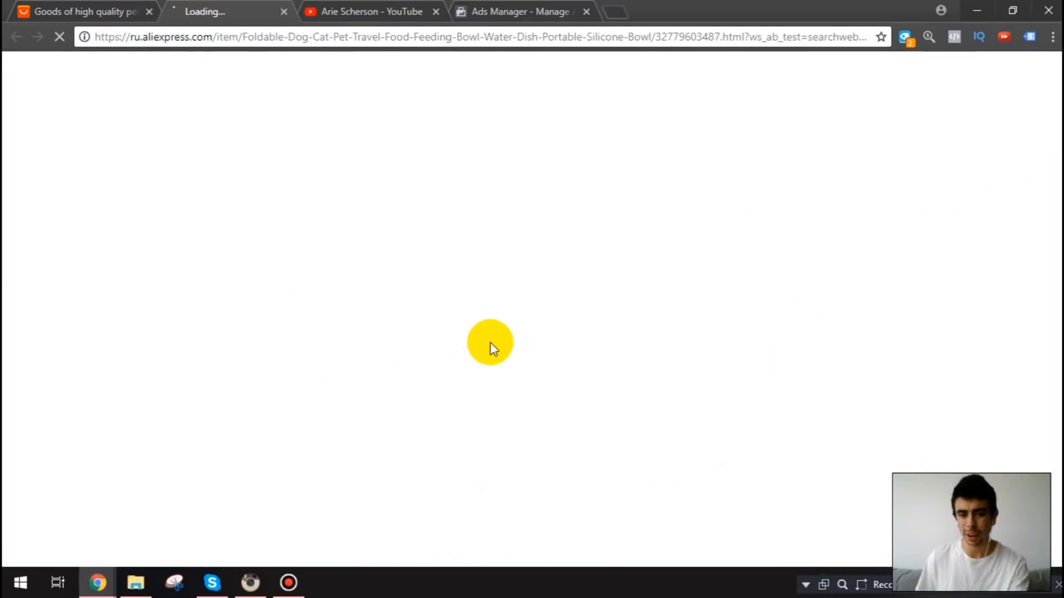
scroll(856, 218, "down", 1)
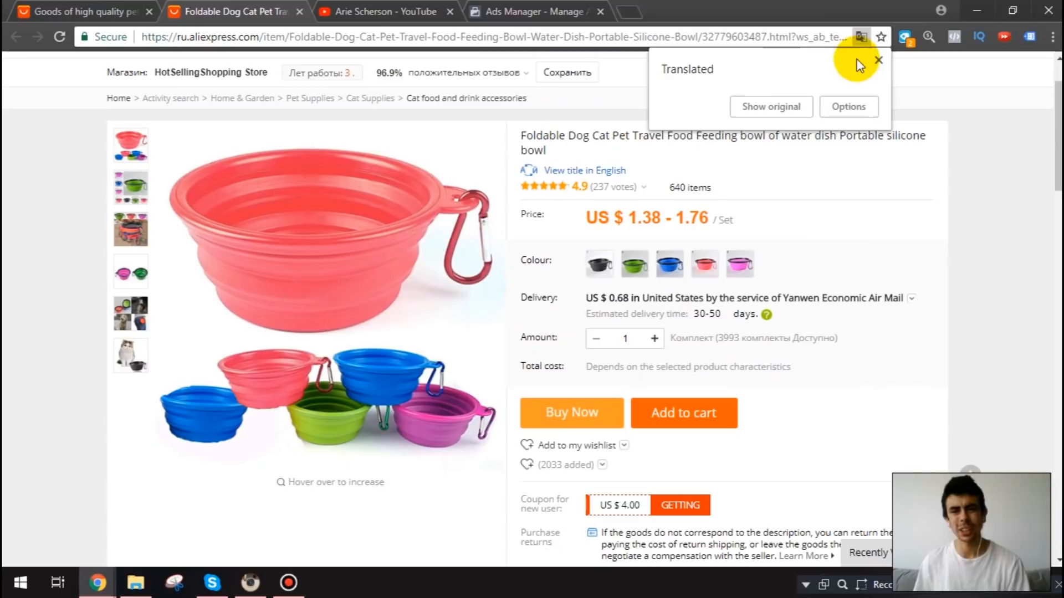
left_click(878, 61)
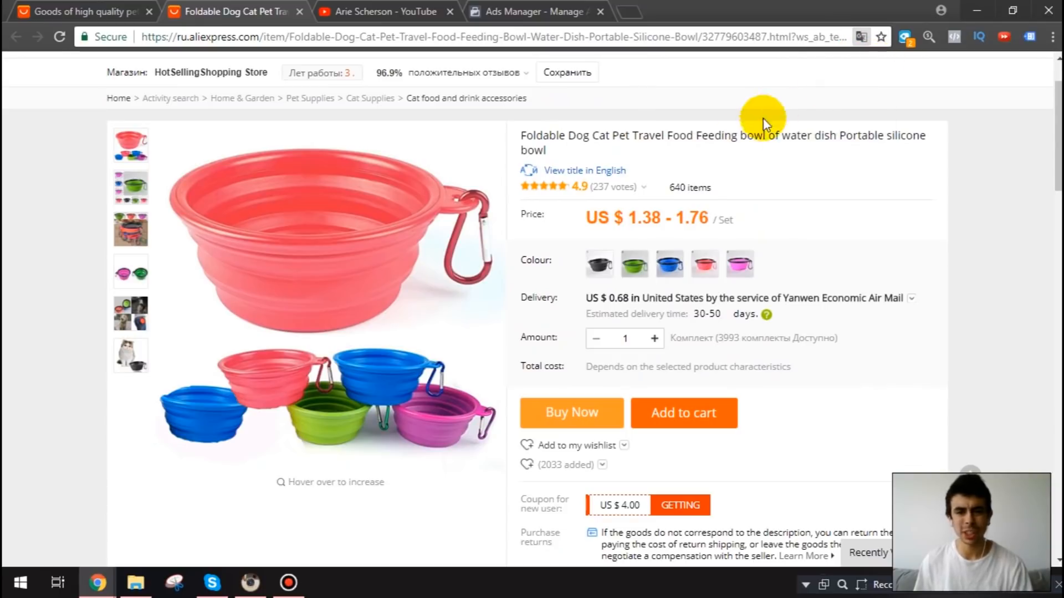
Select the black variant of the bowl and set its delivery to the United States by ePacket
left_click(606, 264)
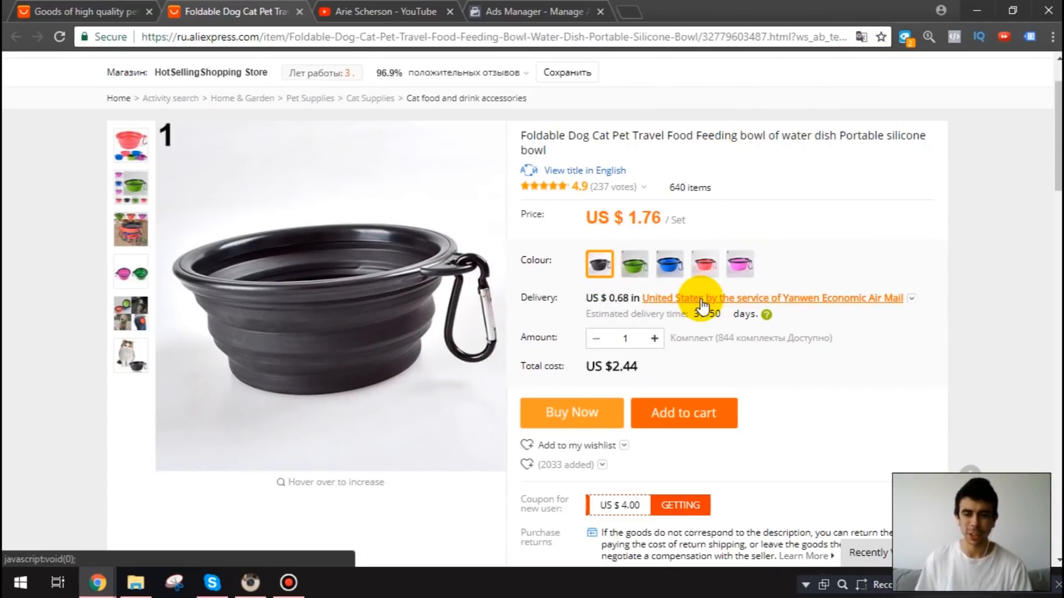
left_click(697, 298)
scroll(435, 280, "down", 3)
left_click(427, 246)
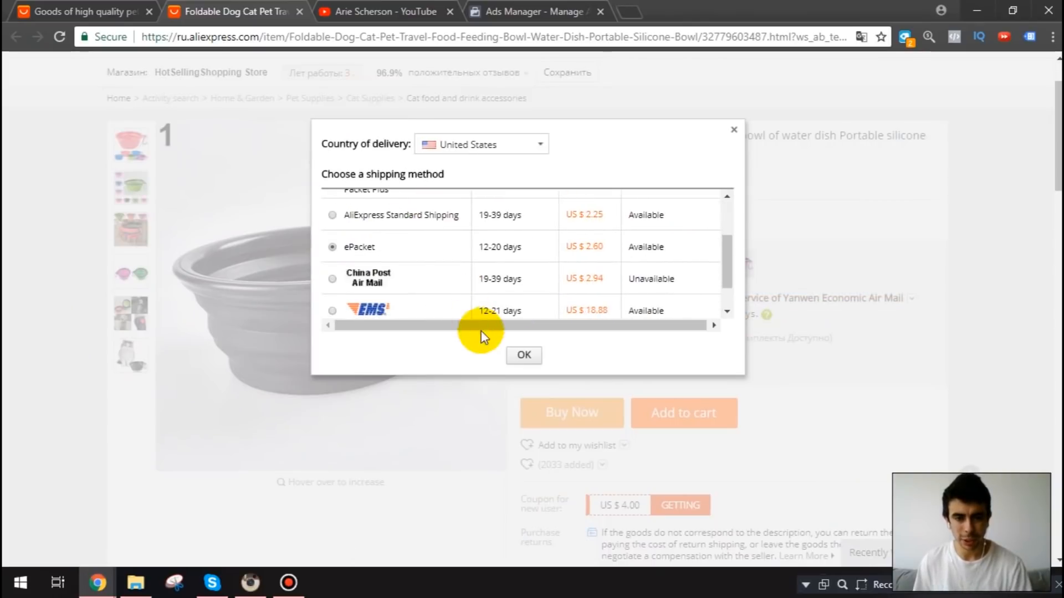
left_click(521, 355)
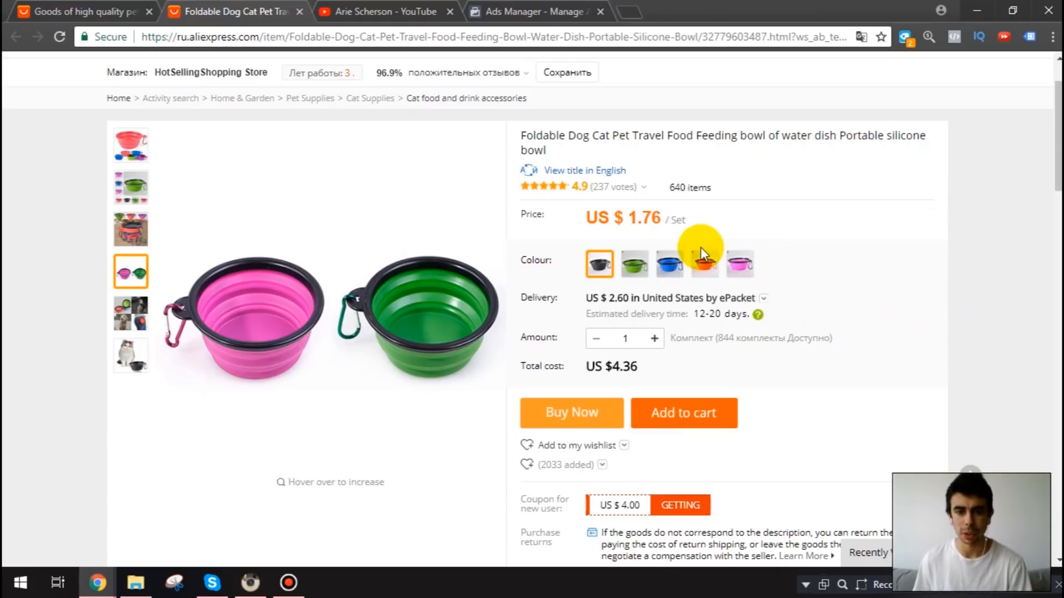
scroll(703, 240, "down", 1)
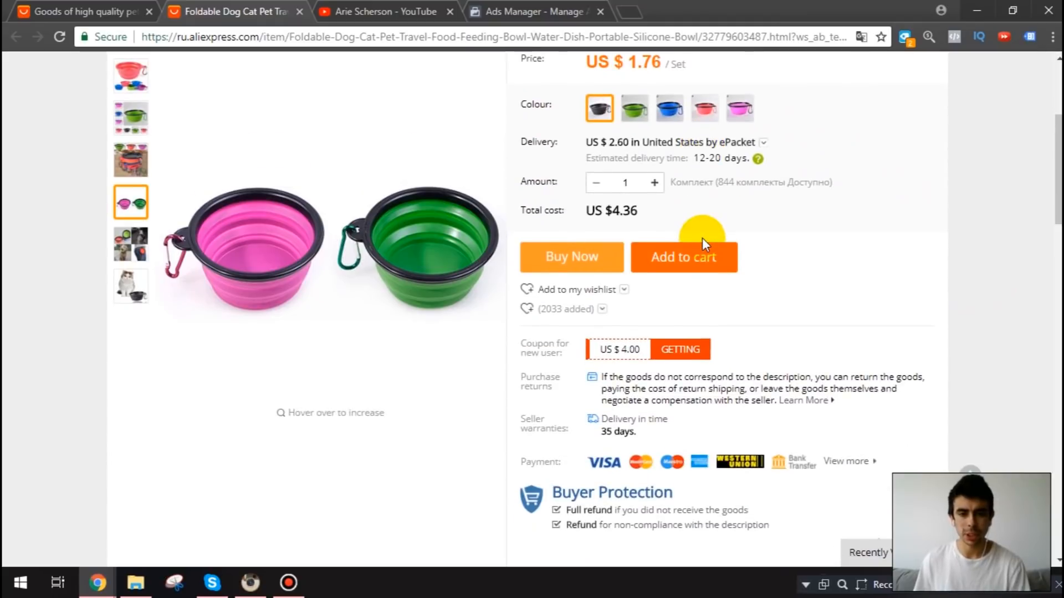
scroll(702, 238, "up", 1)
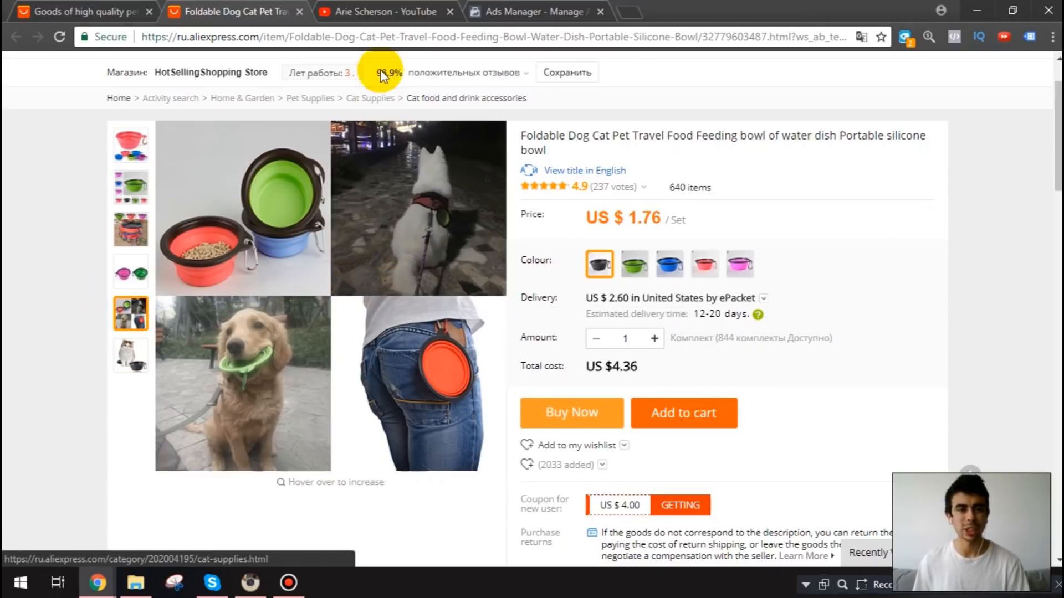
Switch to Facebook Ads Manager and start a new Conversions campaign from scratch, discarding the earlier unfinished draft
left_click(520, 8)
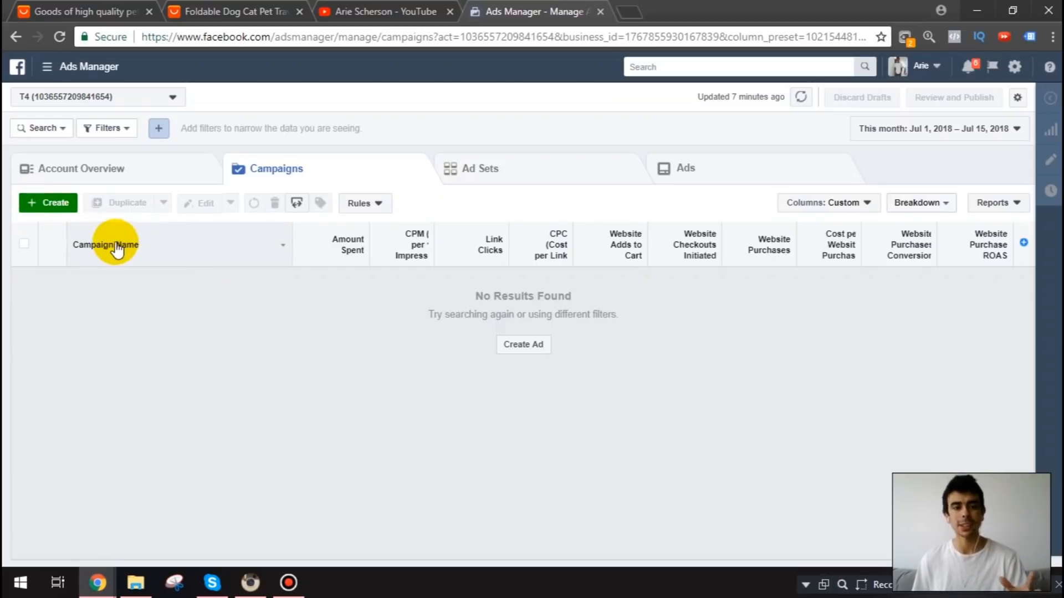
left_click(62, 206)
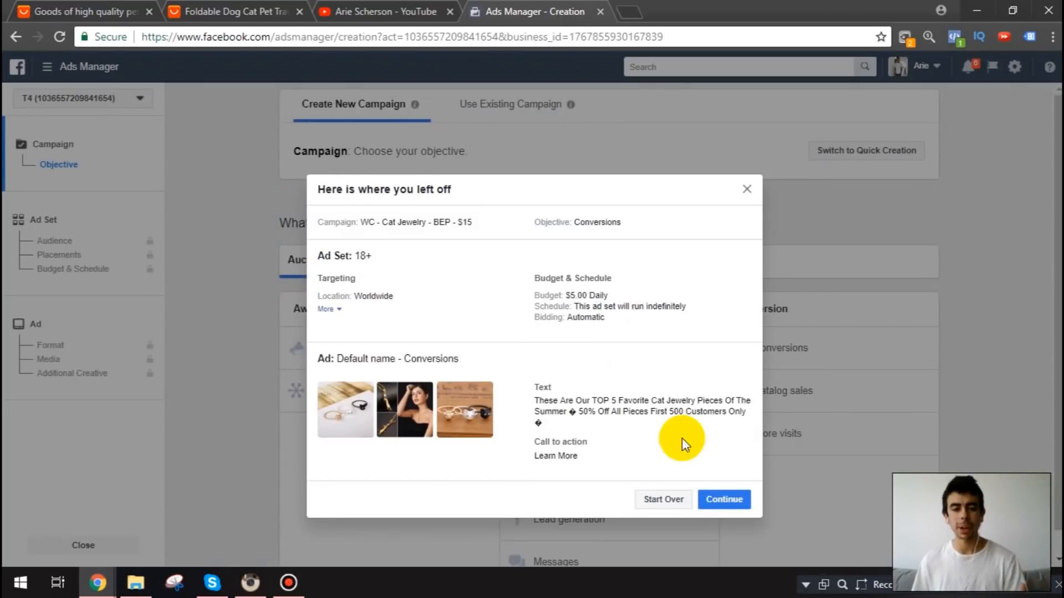
left_click(667, 500)
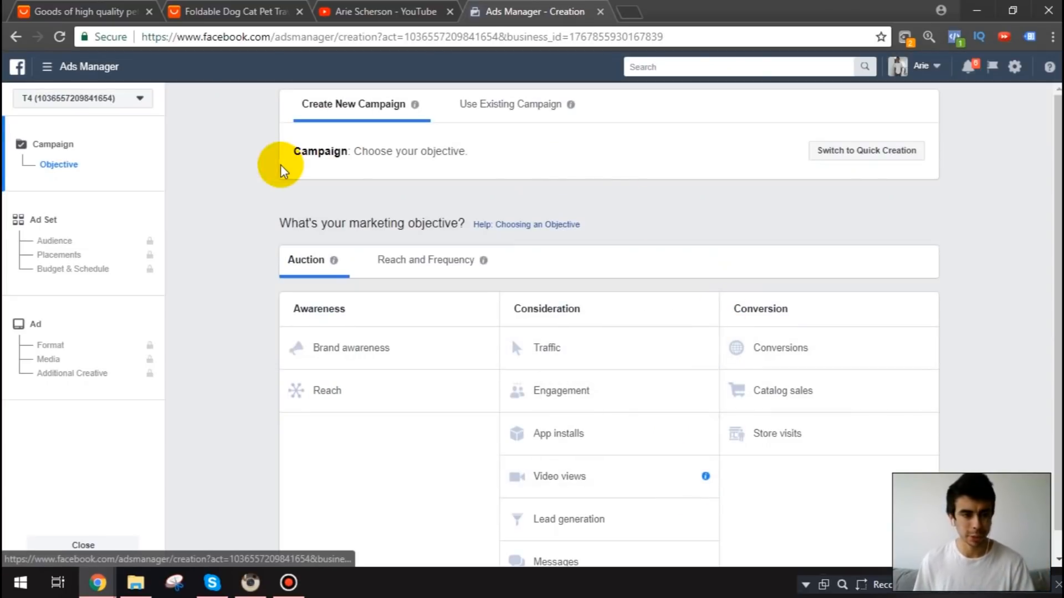
scroll(900, 266, "down", 1)
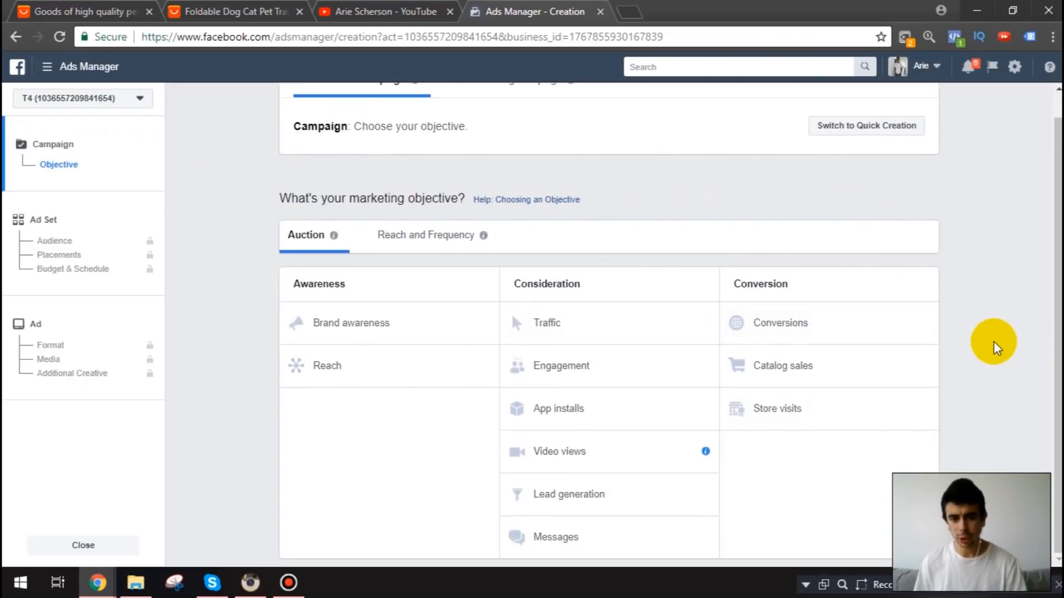
left_click(864, 324)
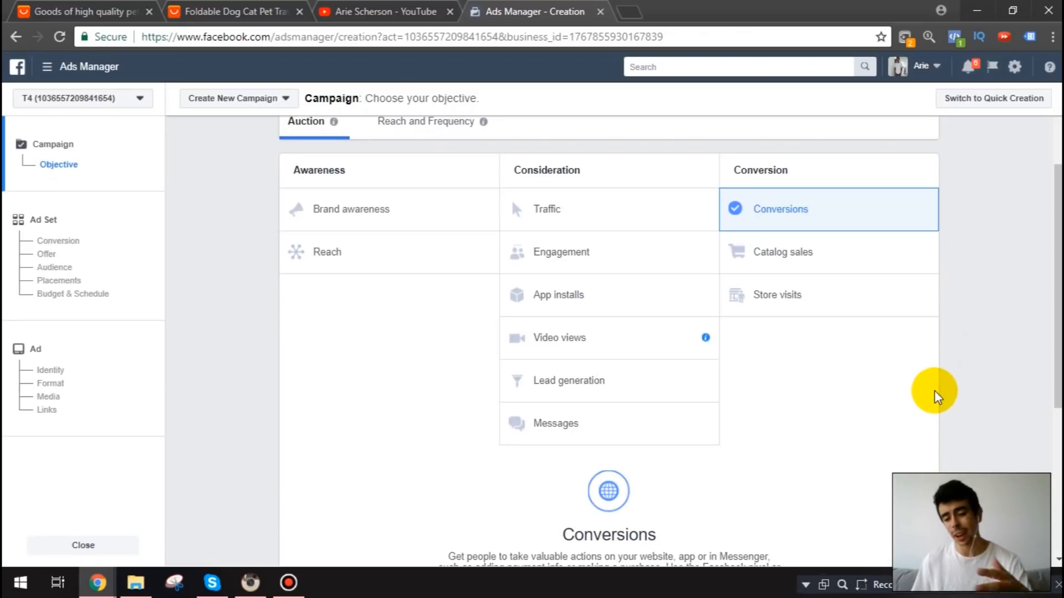
Name the campaign "WC - Foldable Dog Bowl - BEP - $12" and continue to the ad set setup
scroll(935, 390, "down", 3)
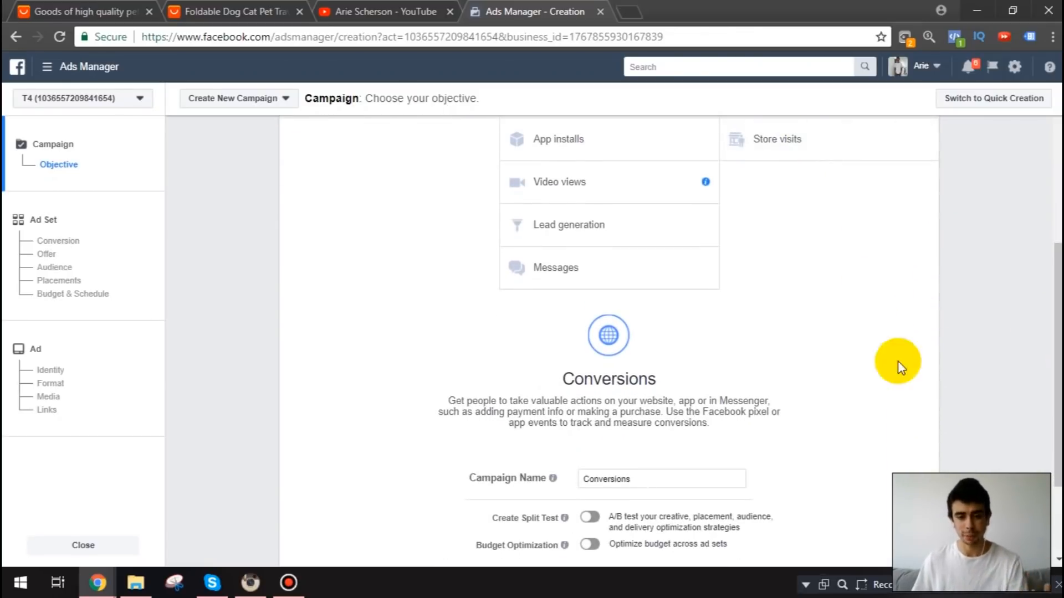
scroll(916, 361, "down", 2)
double_click(646, 404)
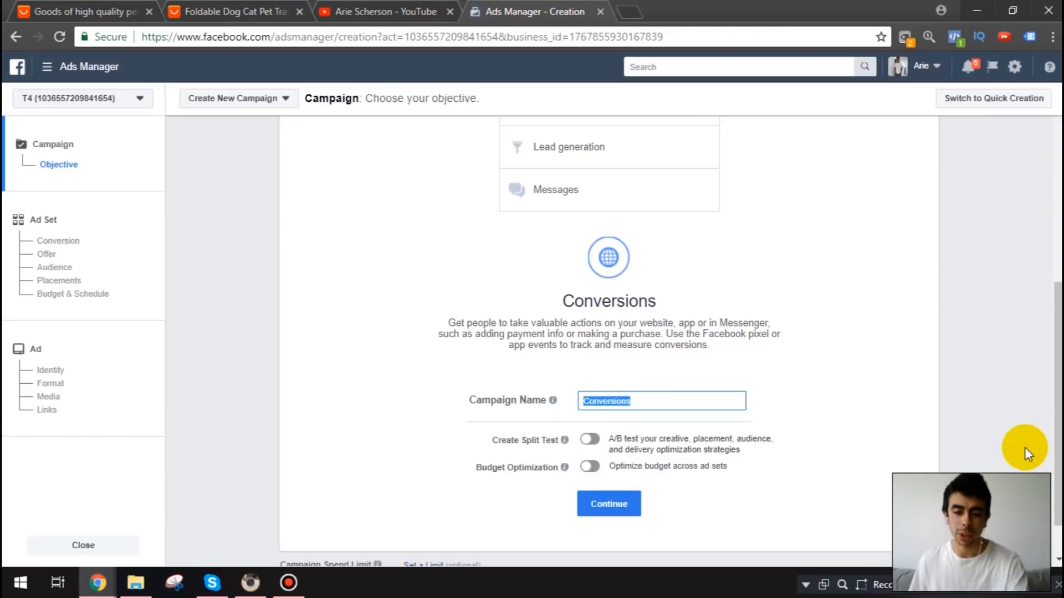
type("wc -")
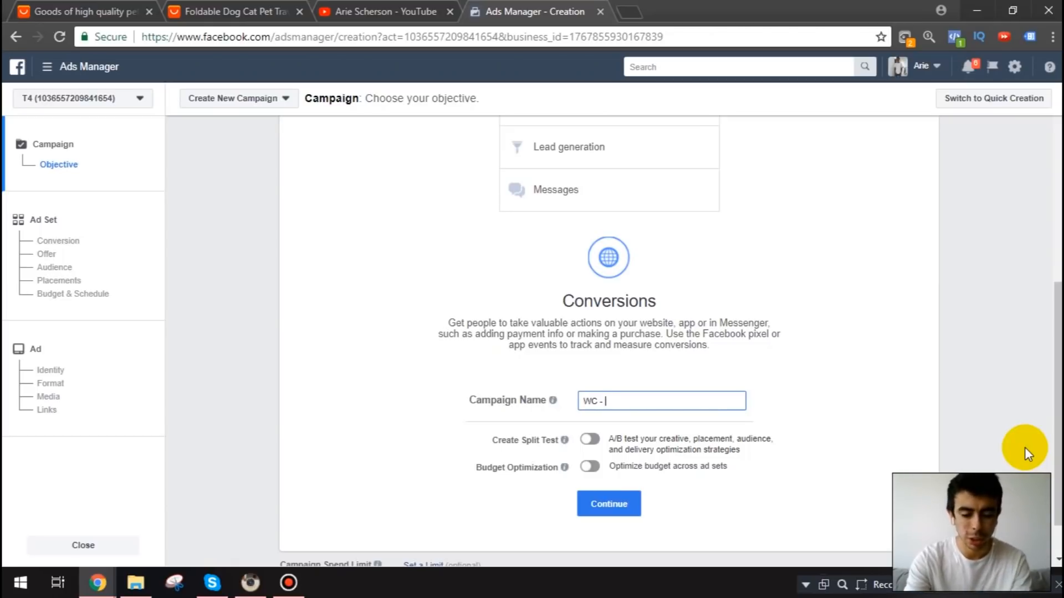
type("Foldab")
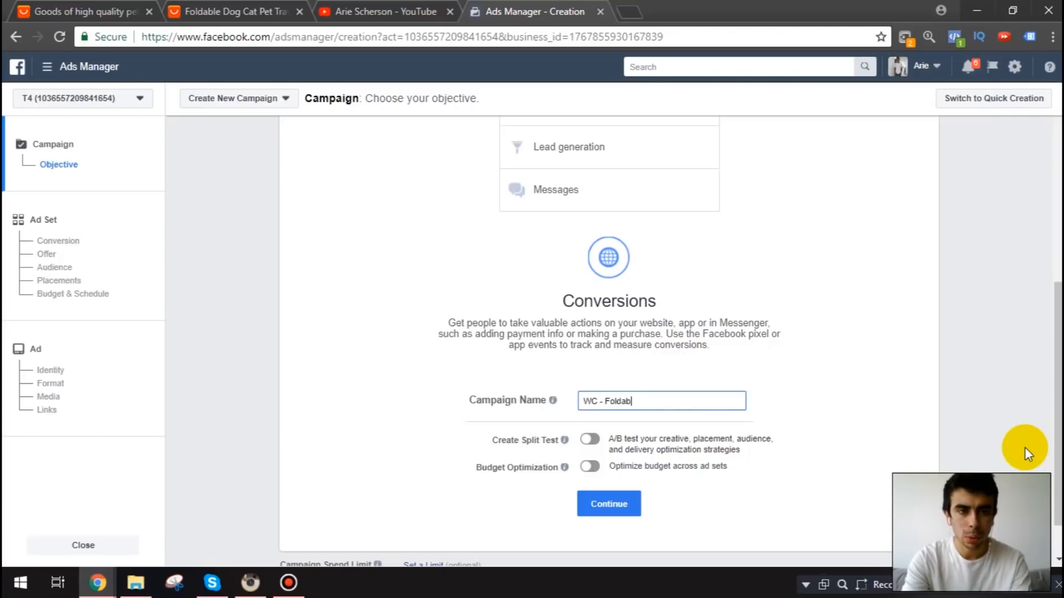
type("le Dog Bo")
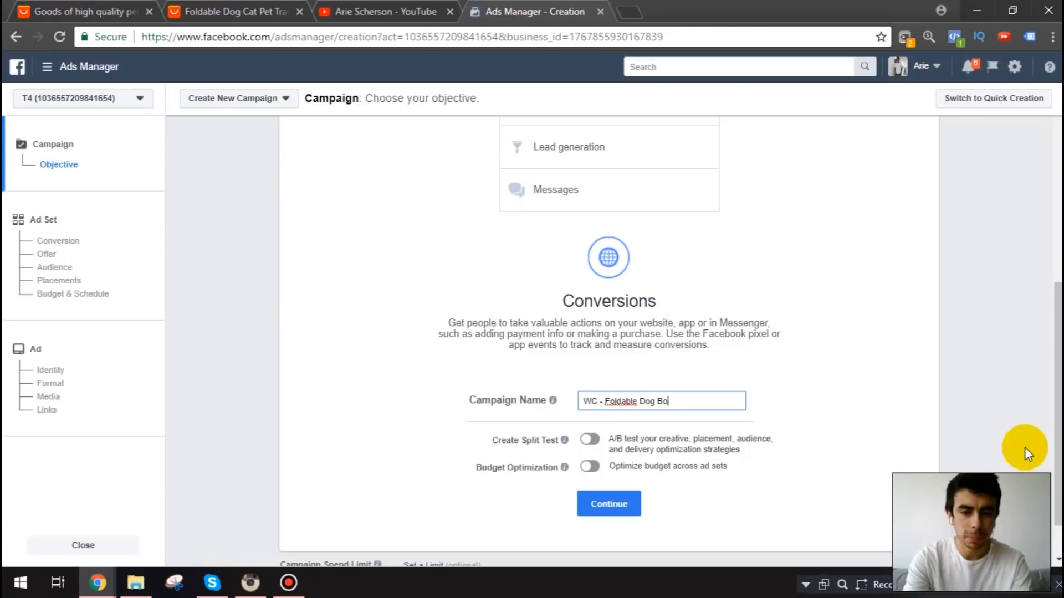
type("wl - BEP")
type(" -")
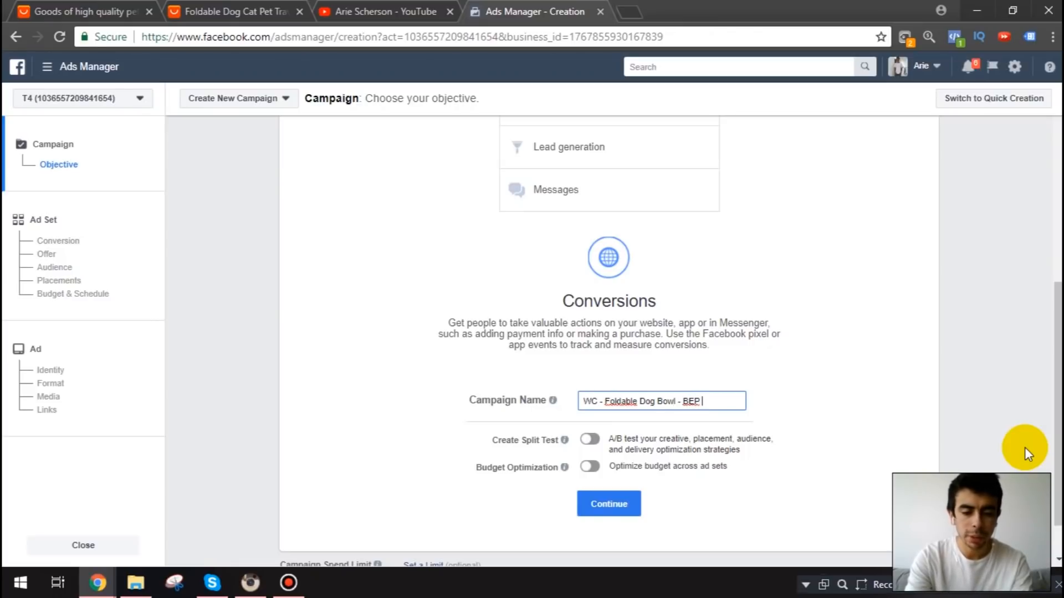
type(" $")
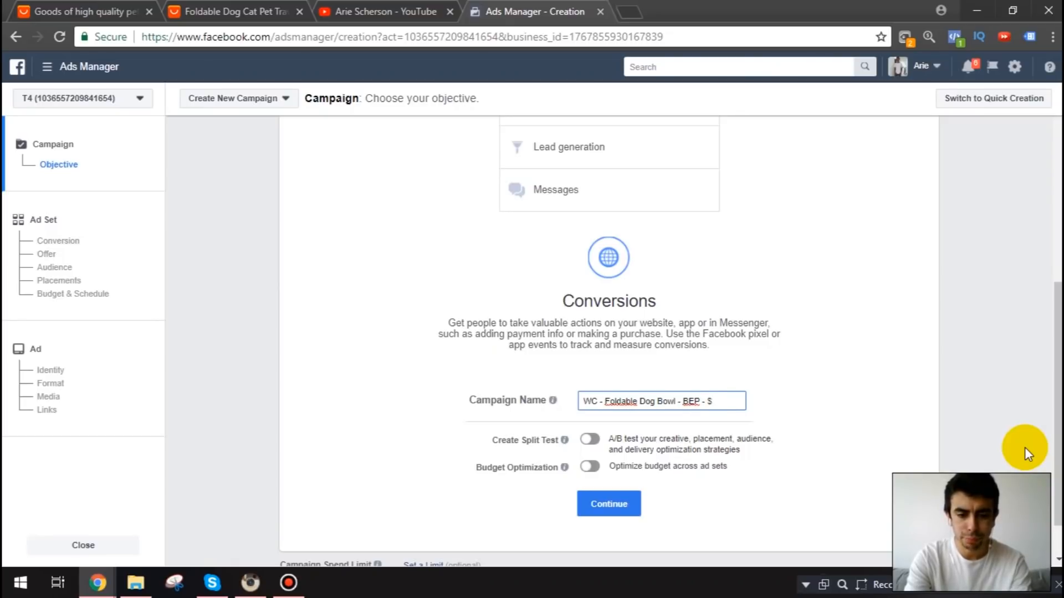
type("12")
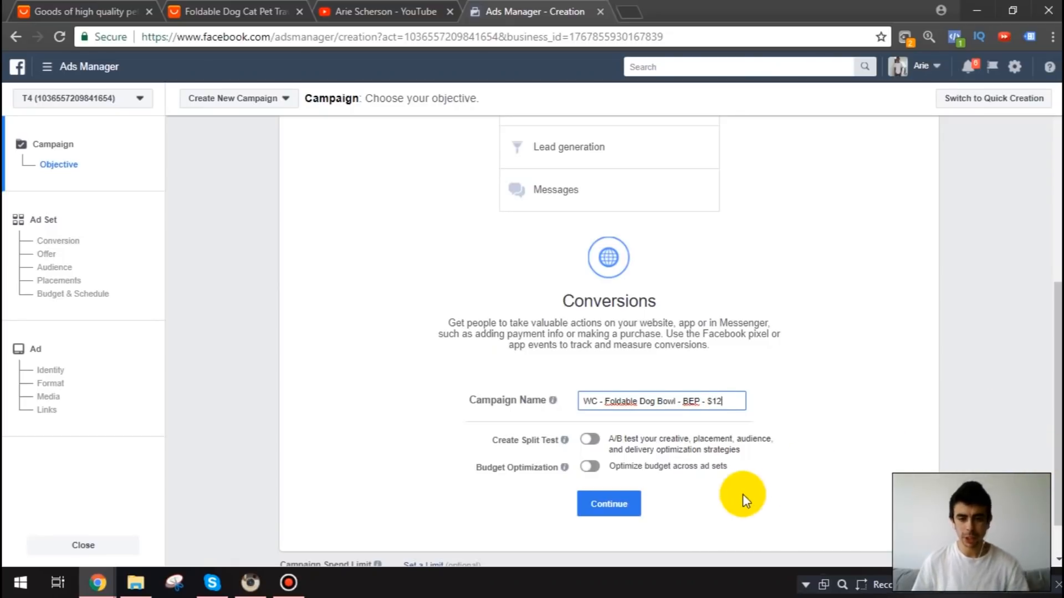
left_click(635, 504)
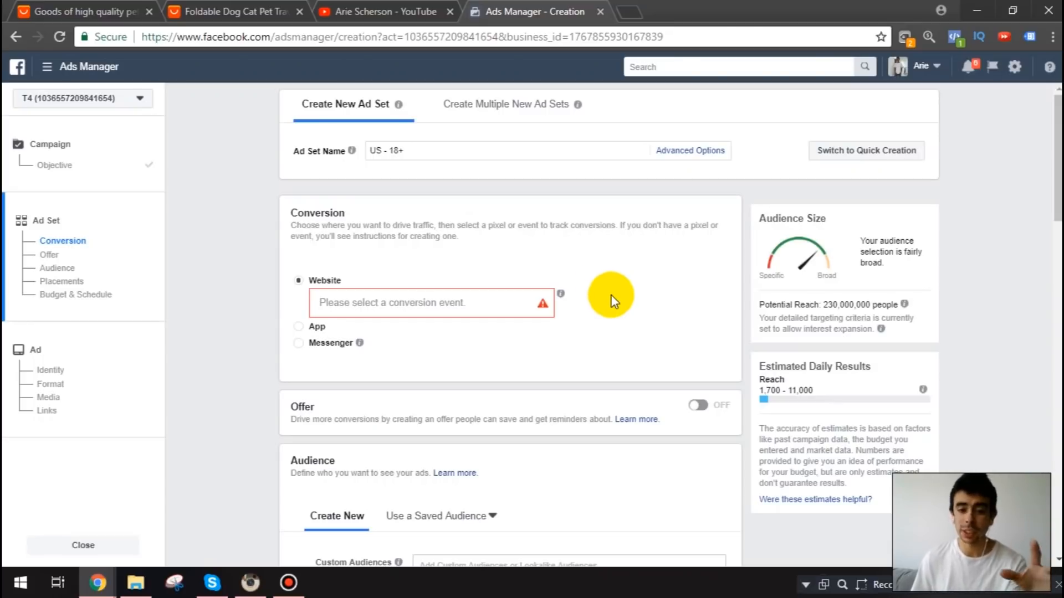
left_click(447, 298)
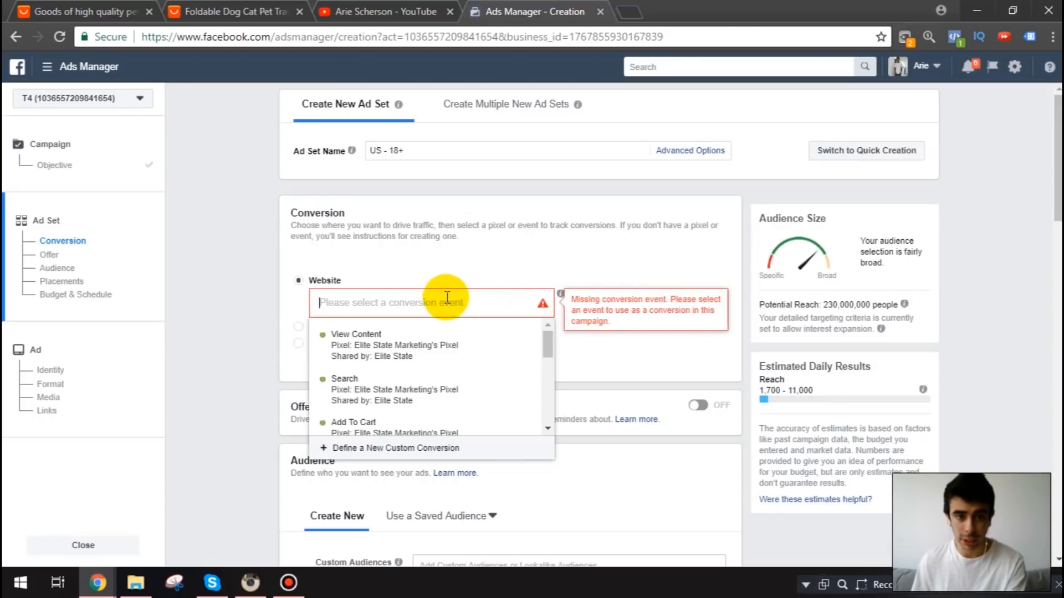
left_click(444, 232)
left_click(374, 296)
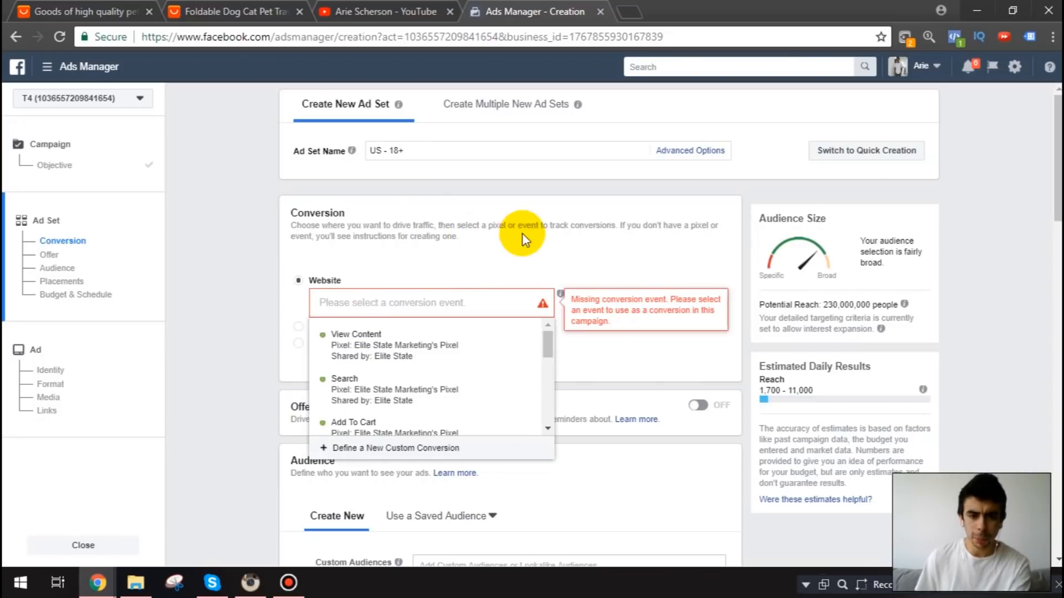
scroll(522, 235, "down", 2)
scroll(438, 298, "down", 1)
scroll(432, 299, "down", 3)
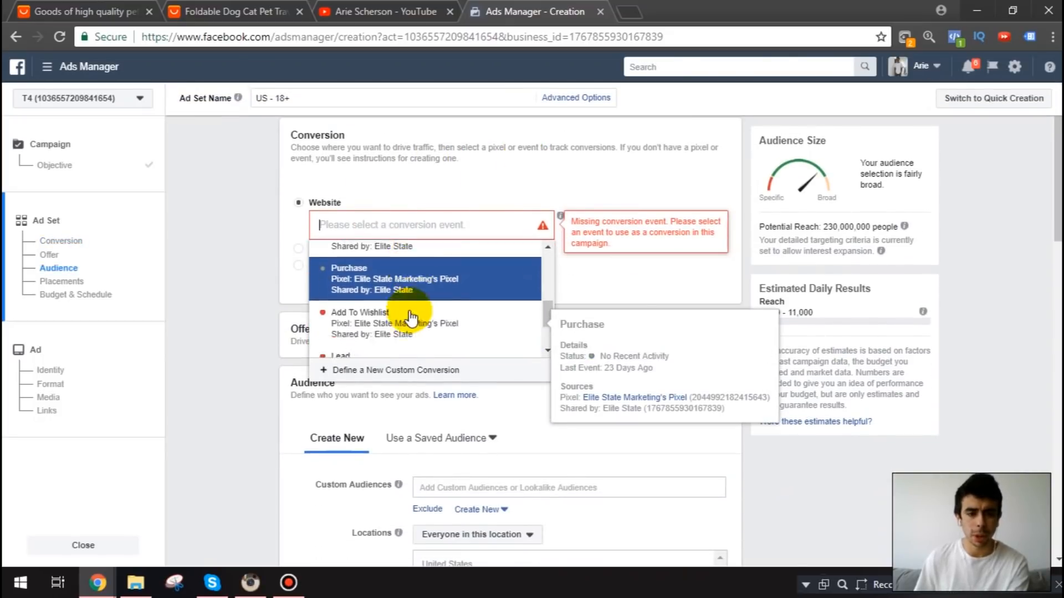
key("Return")
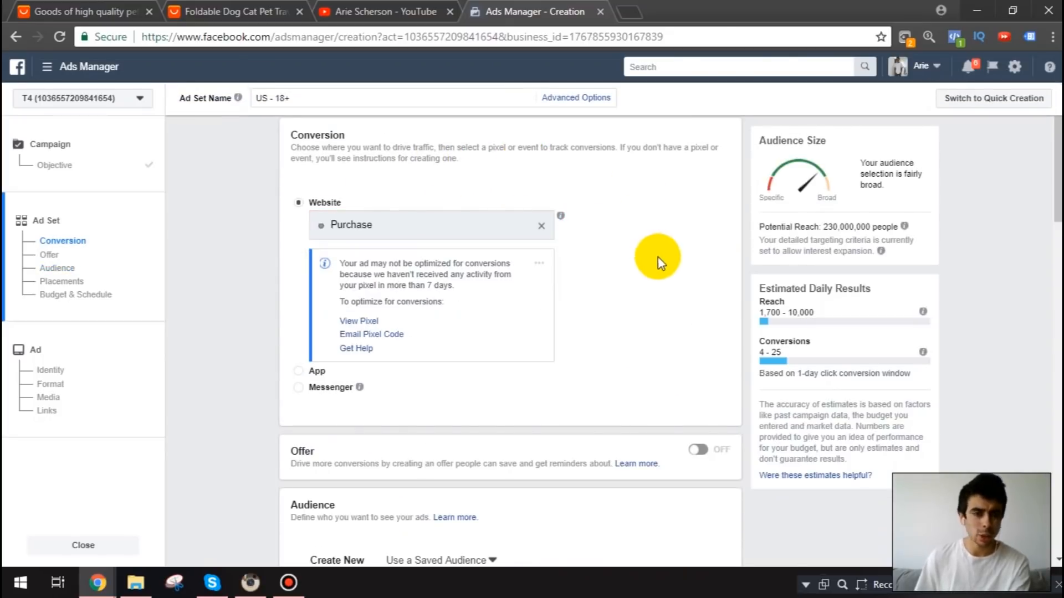
scroll(658, 258, "up", 2)
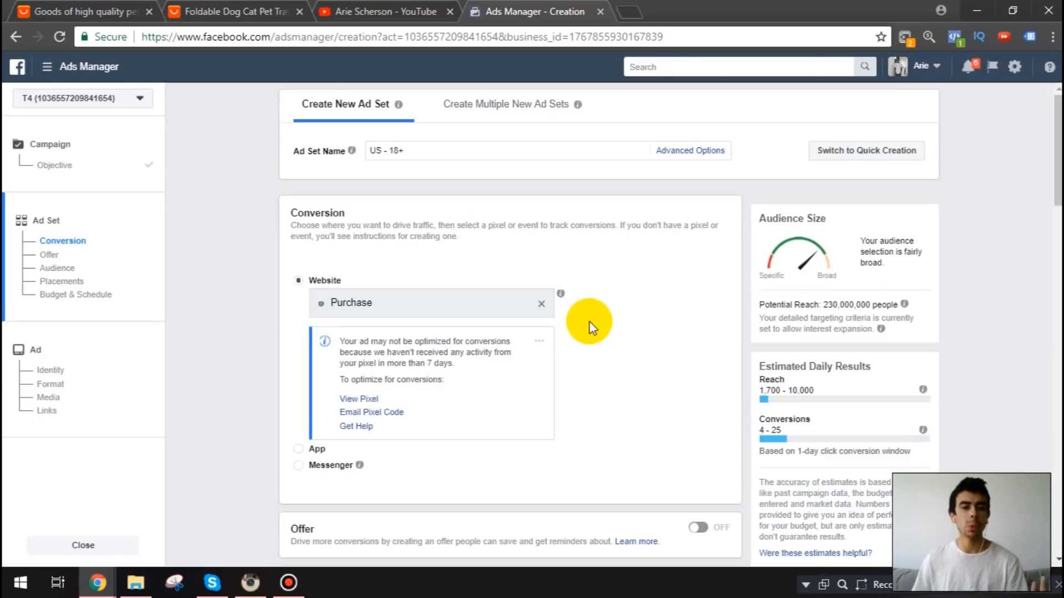
Change the ad set's audience location from the United States to Worldwide
scroll(571, 233, "down", 5)
scroll(577, 238, "down", 3)
mouse_move(705, 308)
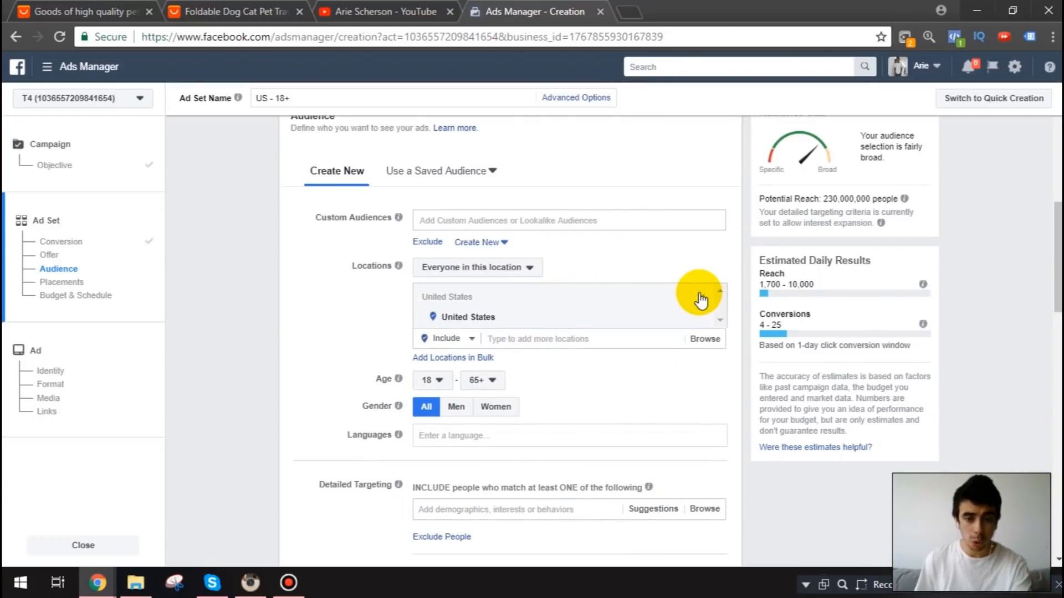
left_click(516, 340)
type("worldwide")
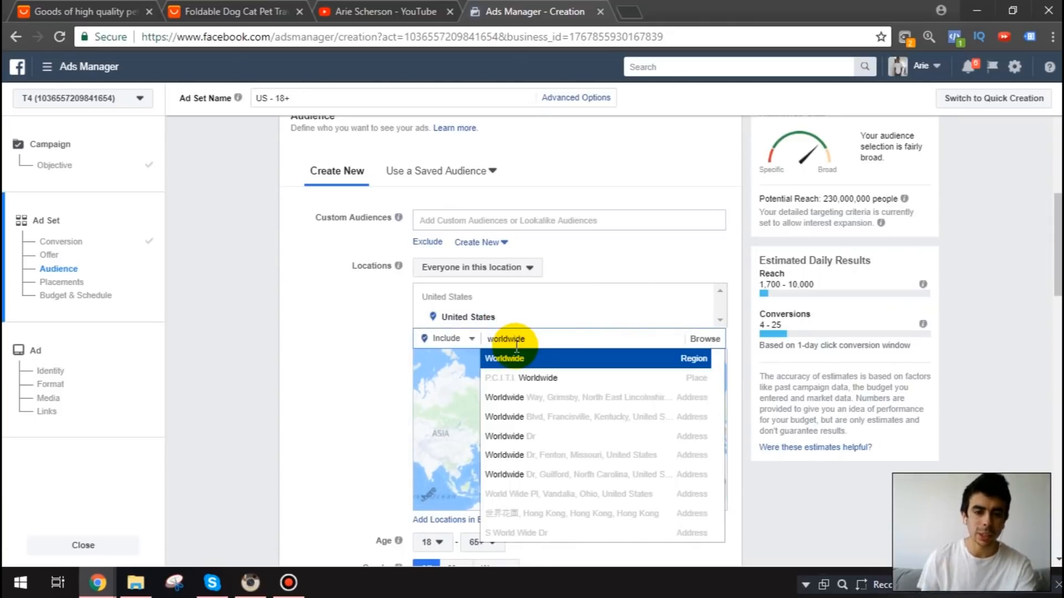
left_click(588, 359)
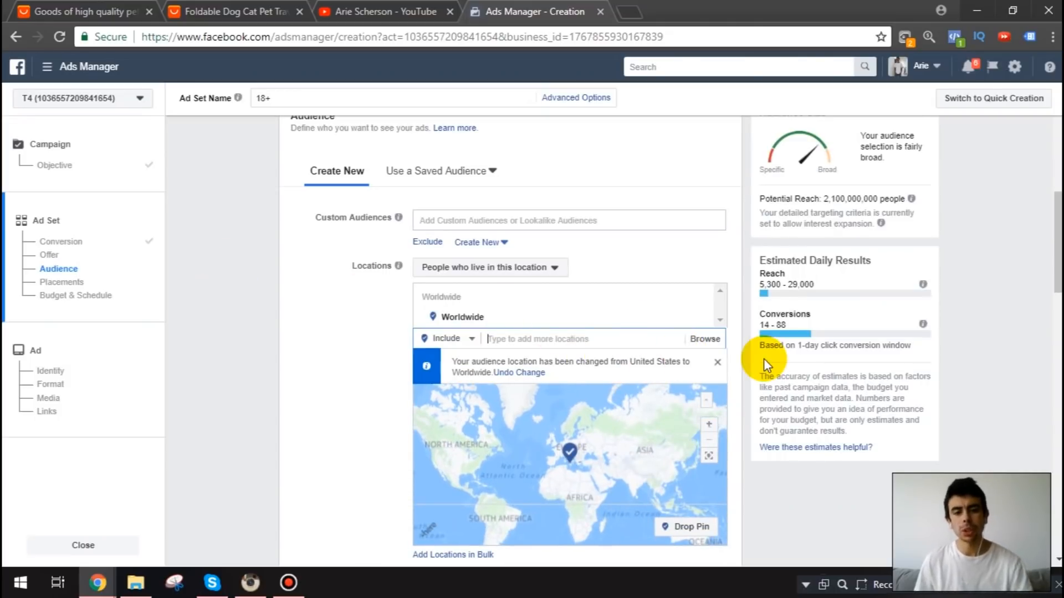
Exclude the countries of the saved location list "Exclude List" from the audience
left_click(714, 339)
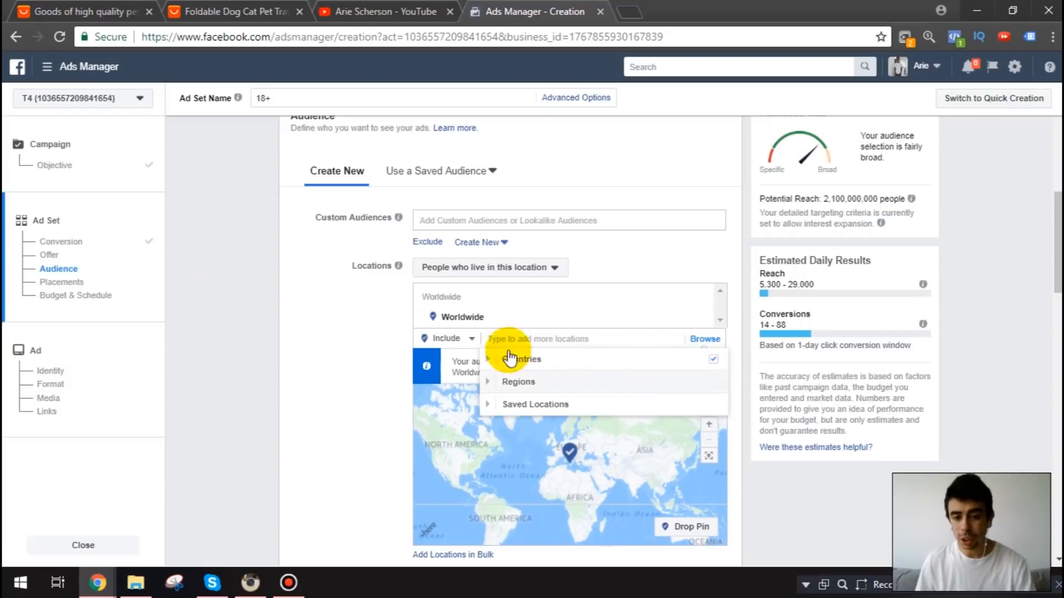
left_click(451, 338)
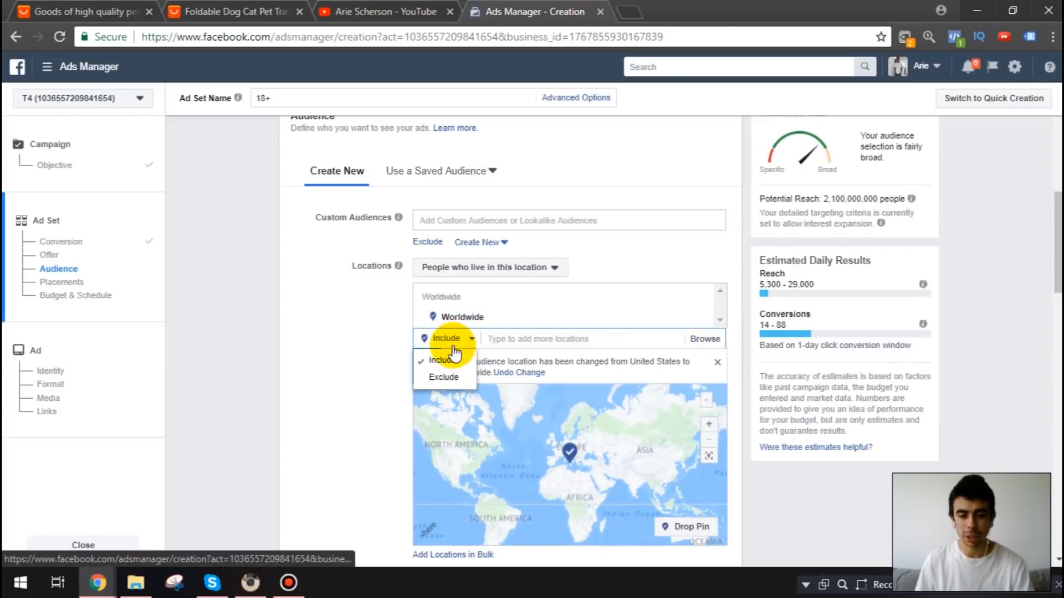
left_click(444, 377)
left_click(705, 339)
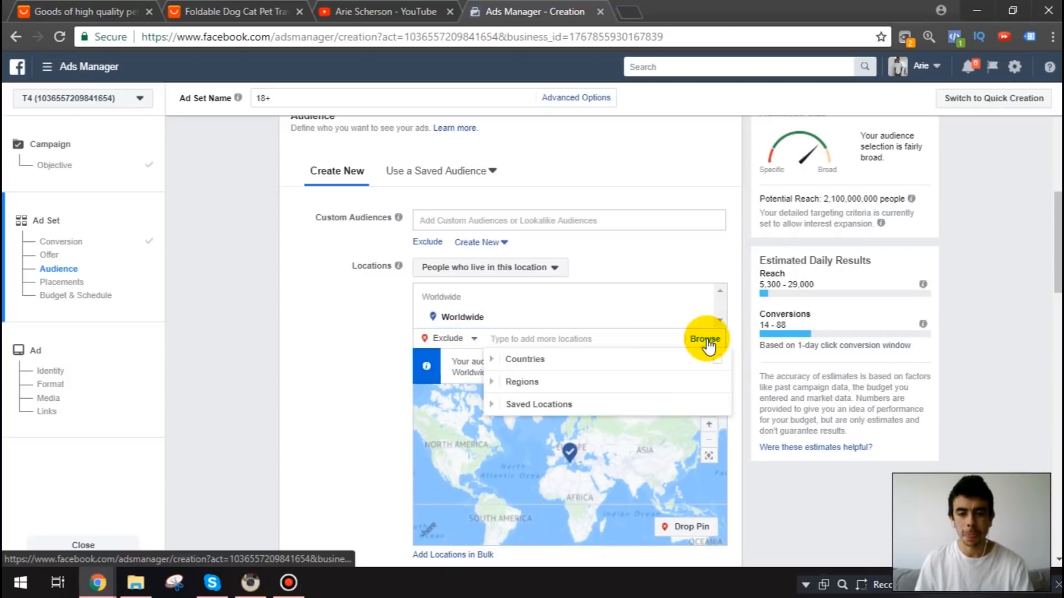
left_click(590, 404)
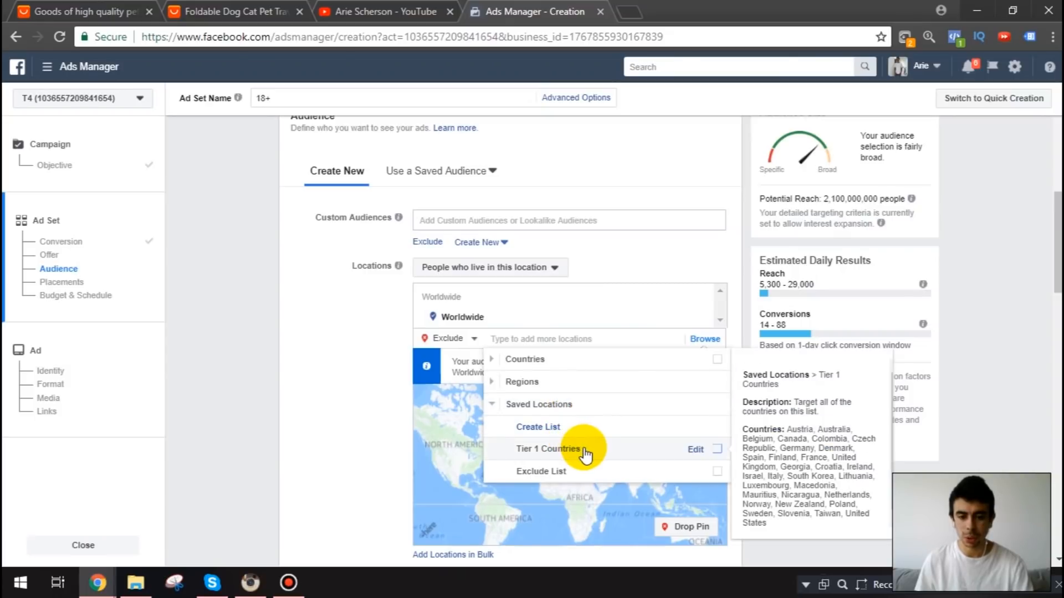
left_click(717, 470)
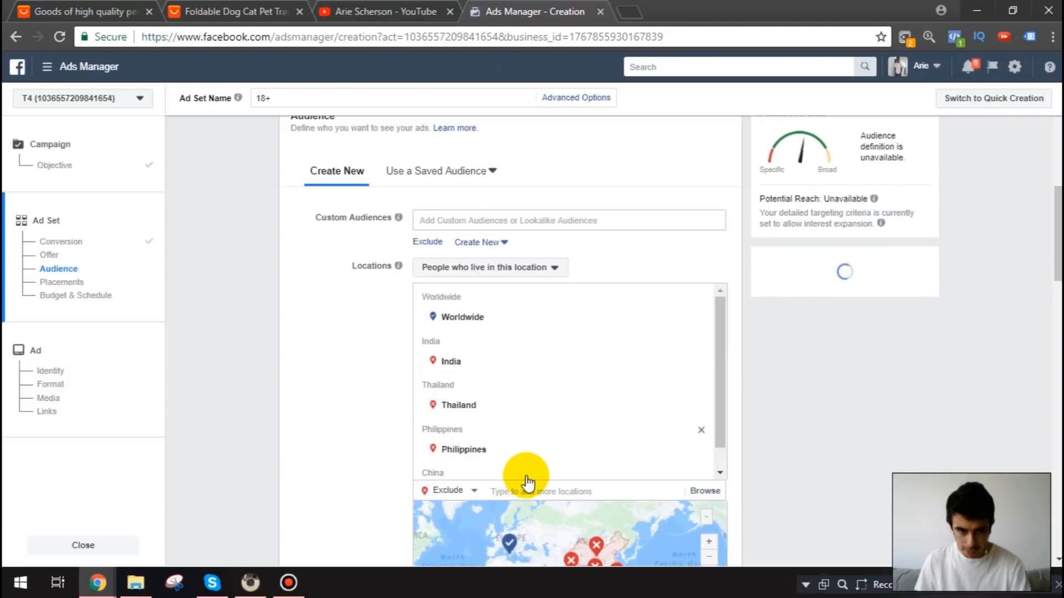
Exclude the Africa region from the audience locations
left_click(534, 486)
type("africa")
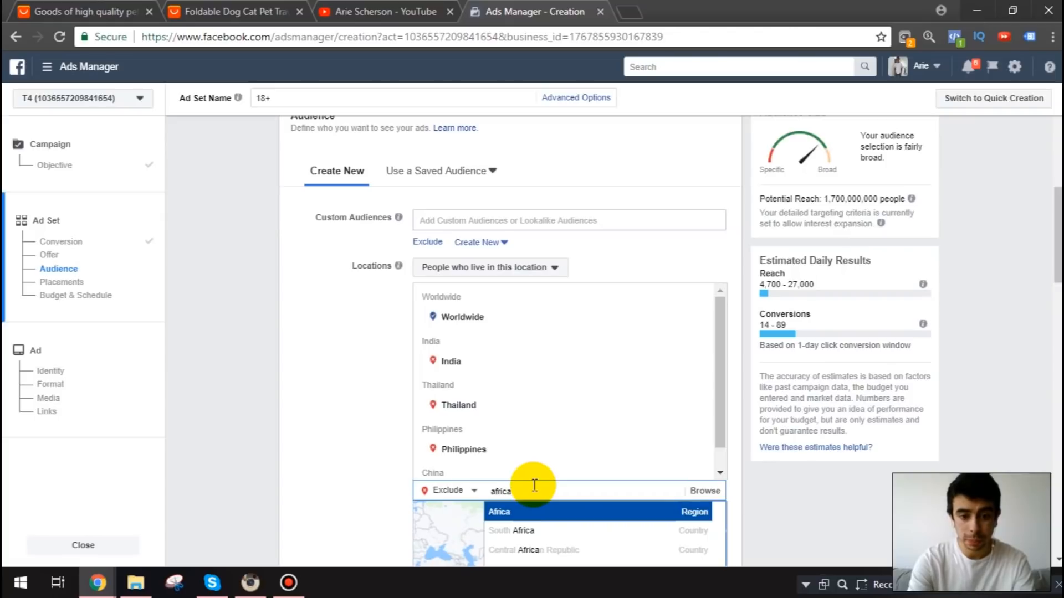
key("Return")
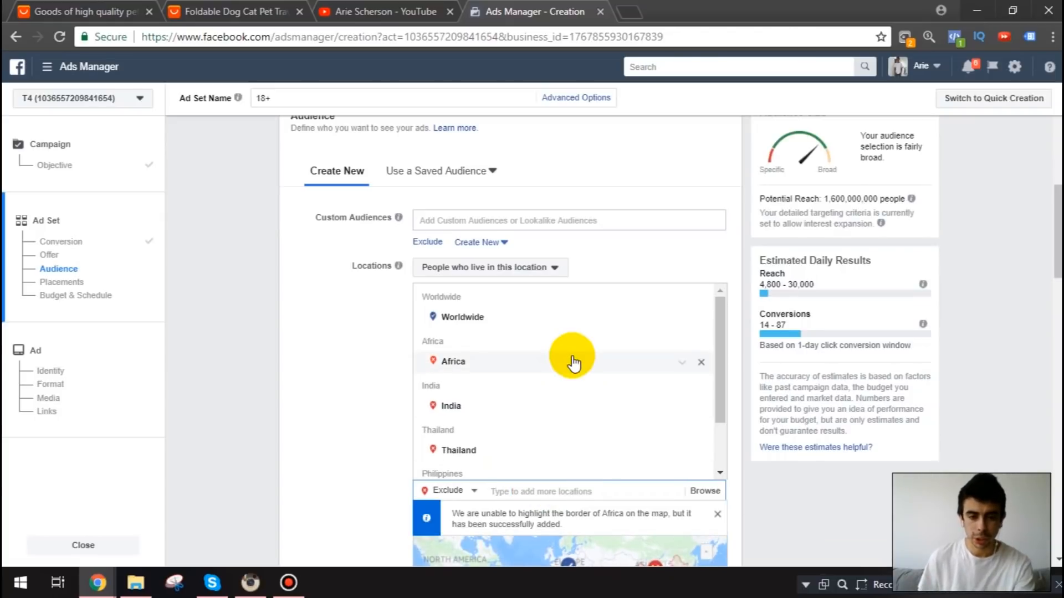
Review the included and excluded locations in the list and on the map, and look at the bowl's AliExpress listing before returning to Ads Manager
scroll(573, 363, "down", 5)
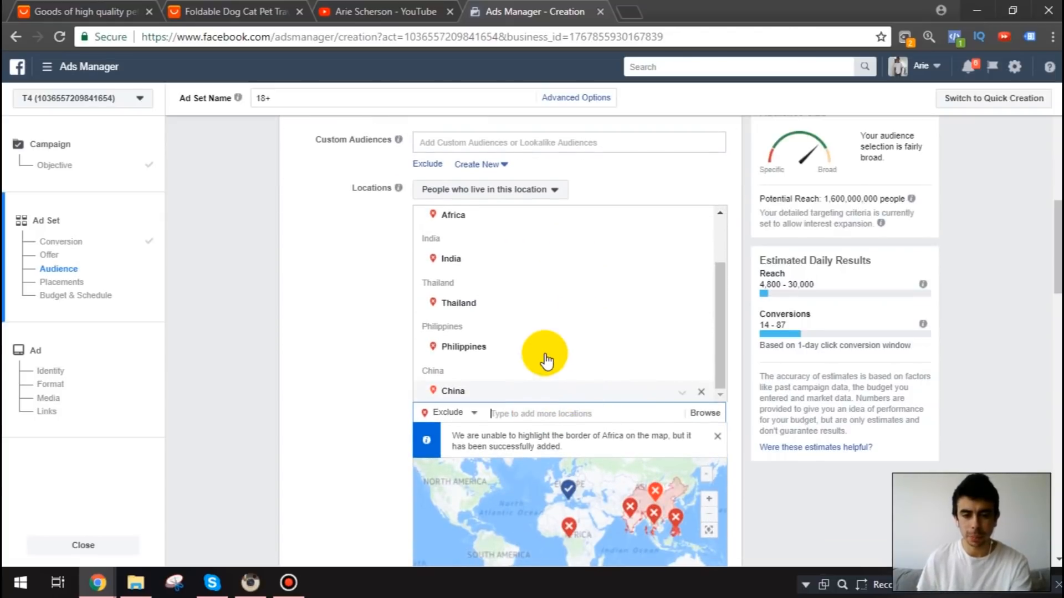
scroll(545, 360, "up", 2)
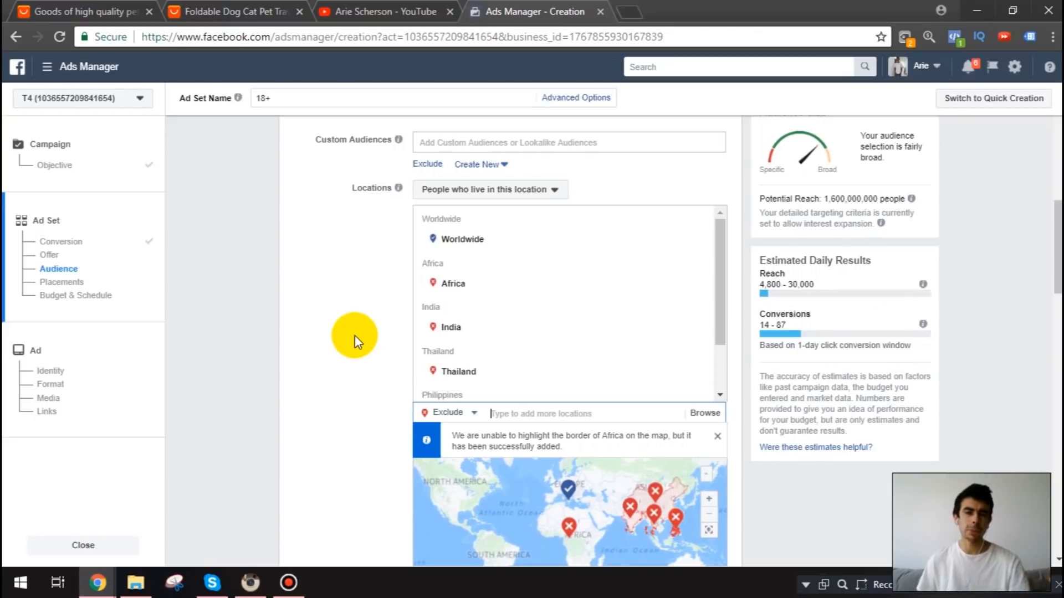
scroll(427, 361, "down", 5)
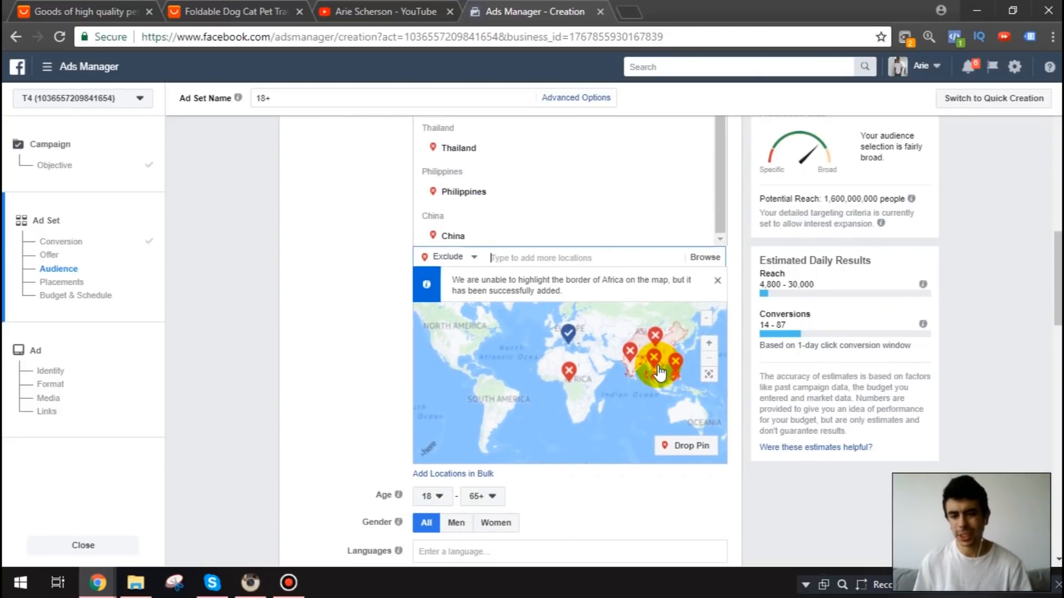
scroll(393, 222, "up", 1)
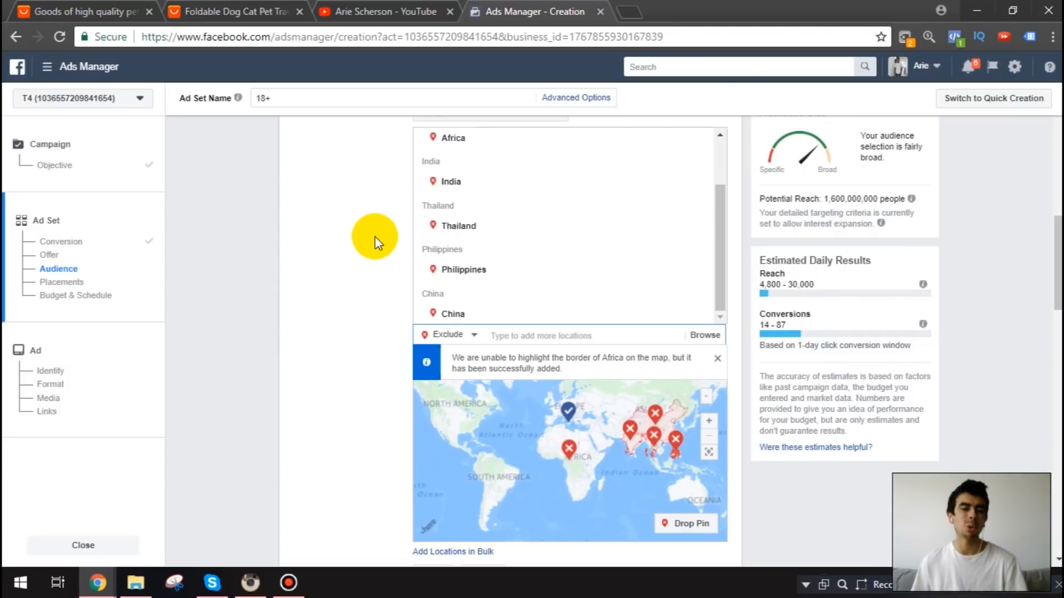
scroll(375, 233, "down", 1)
scroll(378, 227, "down", 1)
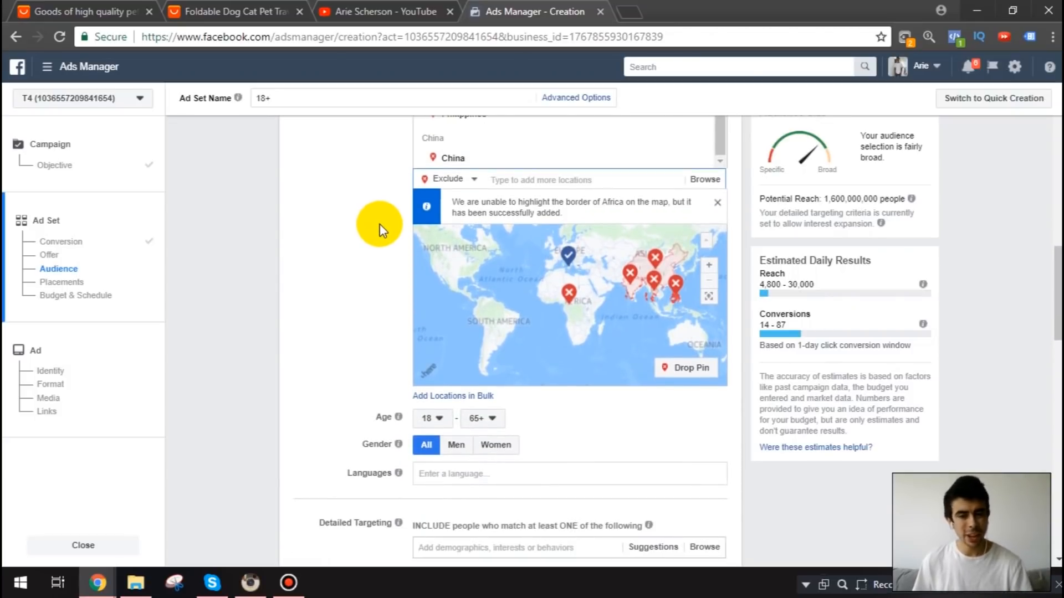
scroll(355, 320, "up", 1)
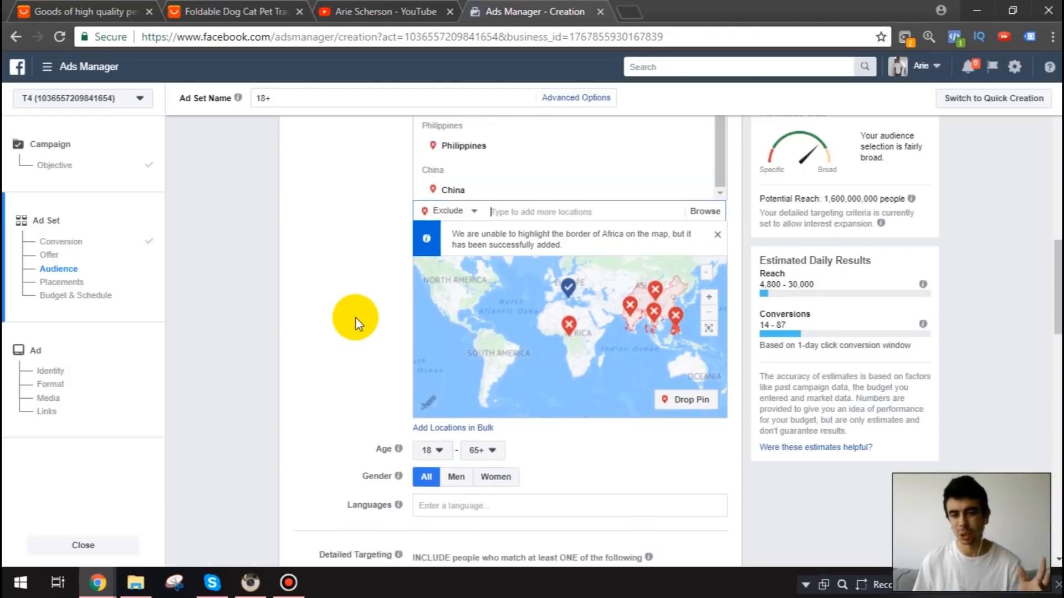
scroll(323, 156, "down", 2)
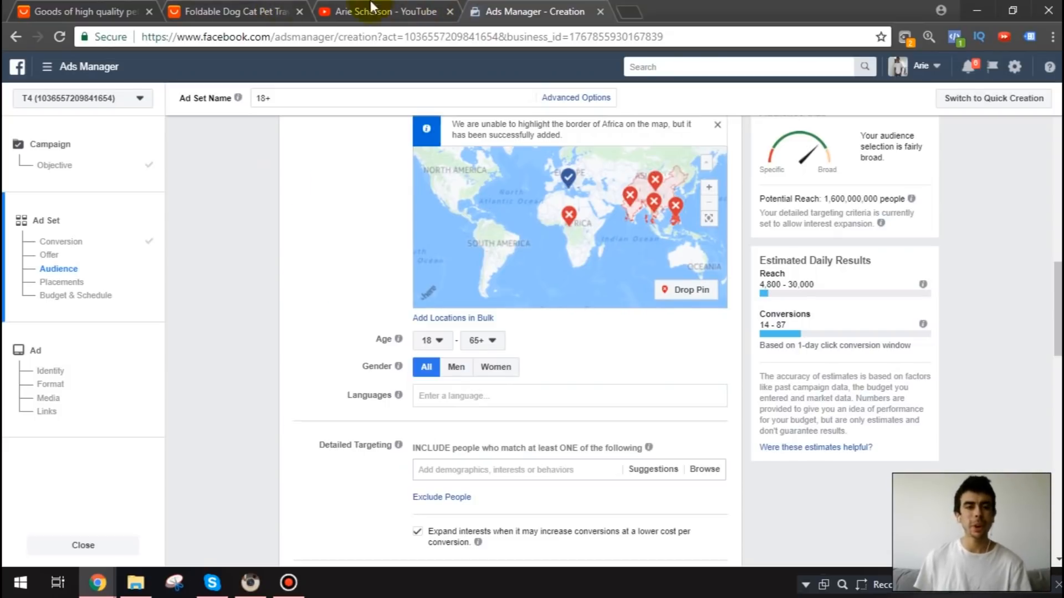
left_click(209, 11)
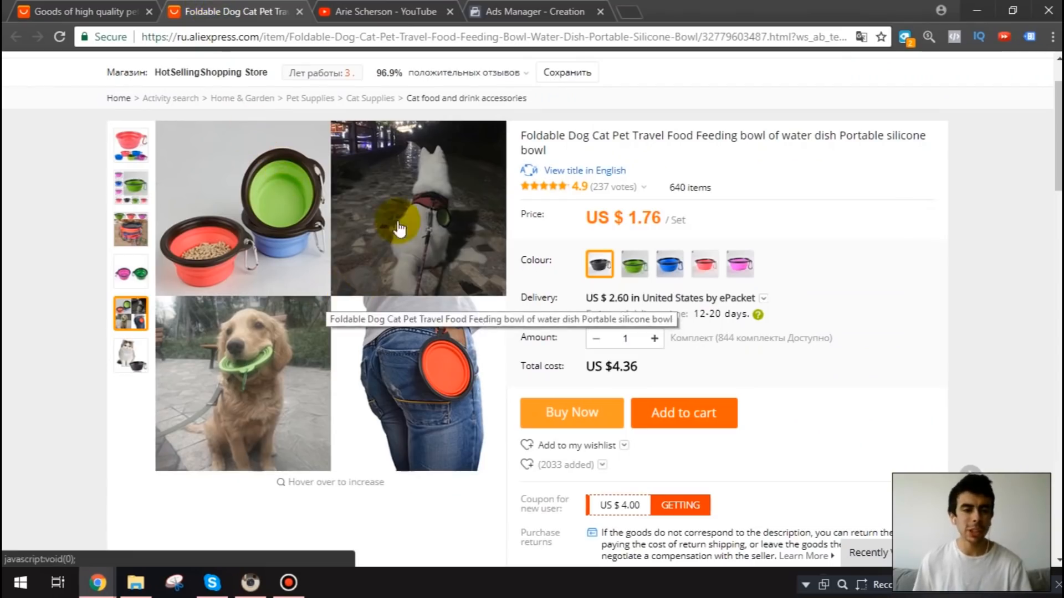
left_click(541, 11)
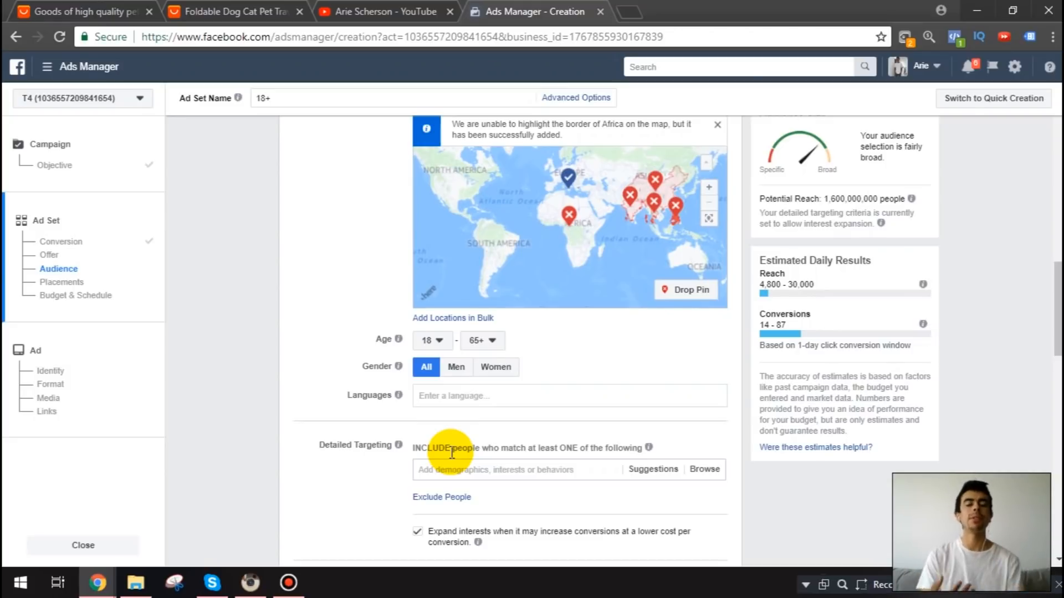
Set the audience language to English (All) and turn off interest expansion for lower-cost conversions
left_click(462, 394)
type("e")
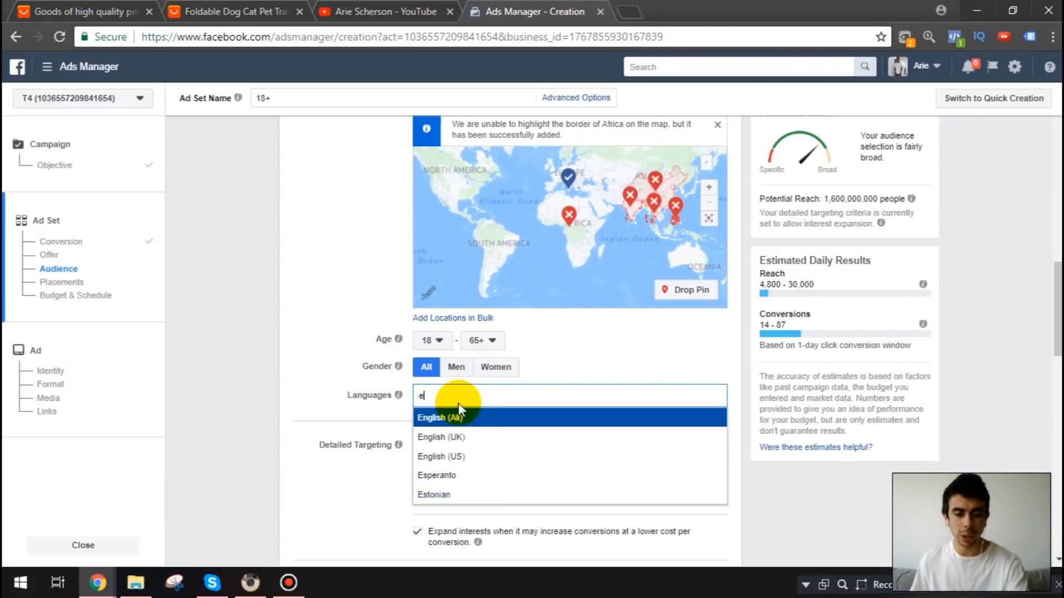
left_click(467, 418)
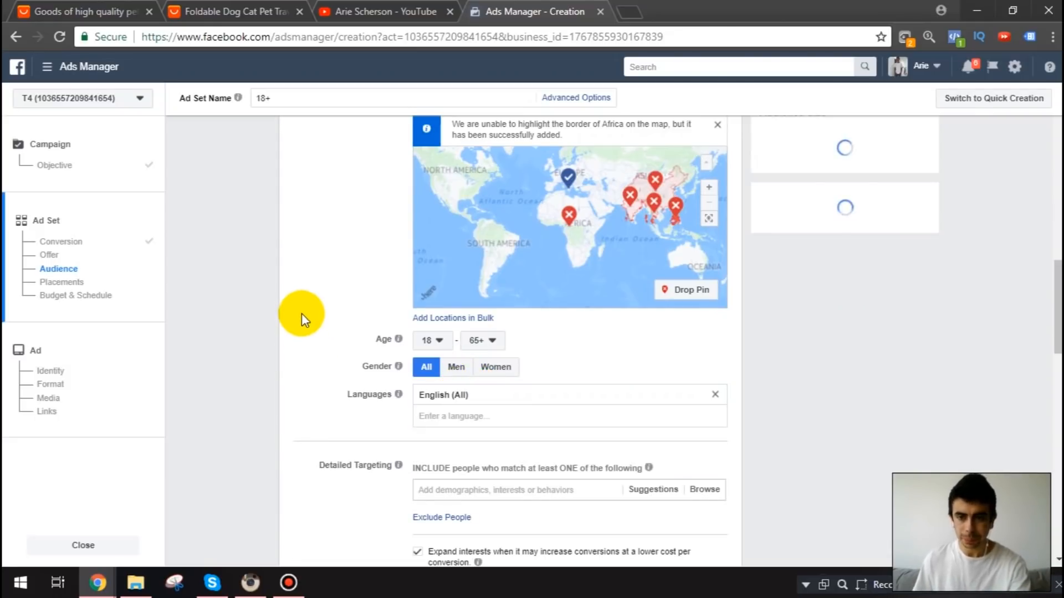
scroll(317, 334, "down", 2)
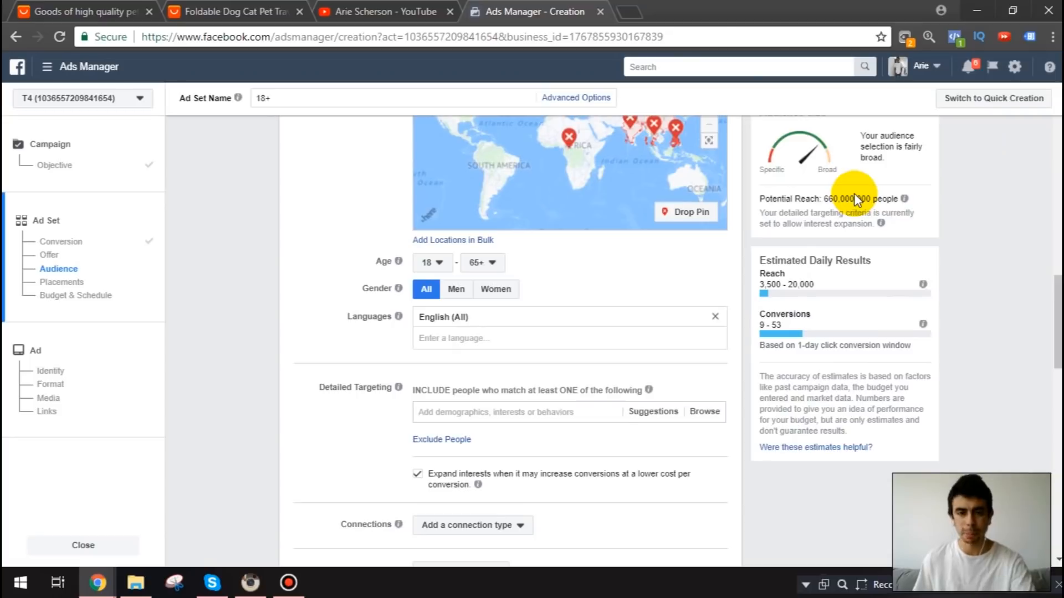
left_click(418, 476)
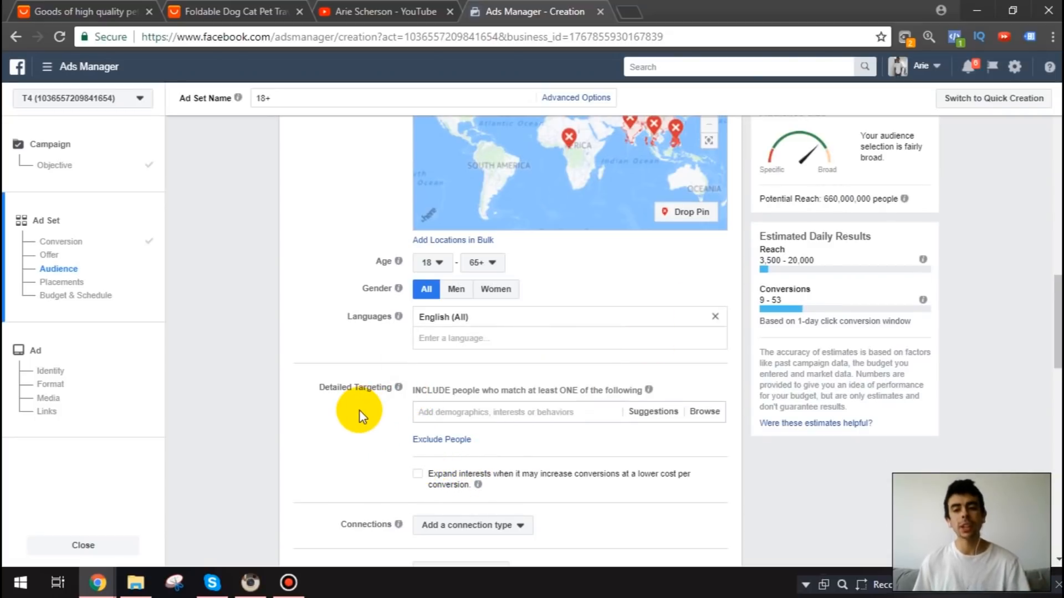
Add the Dogs interest to the detailed targeting and remove it again
scroll(364, 412, "down", 1)
left_click(491, 334)
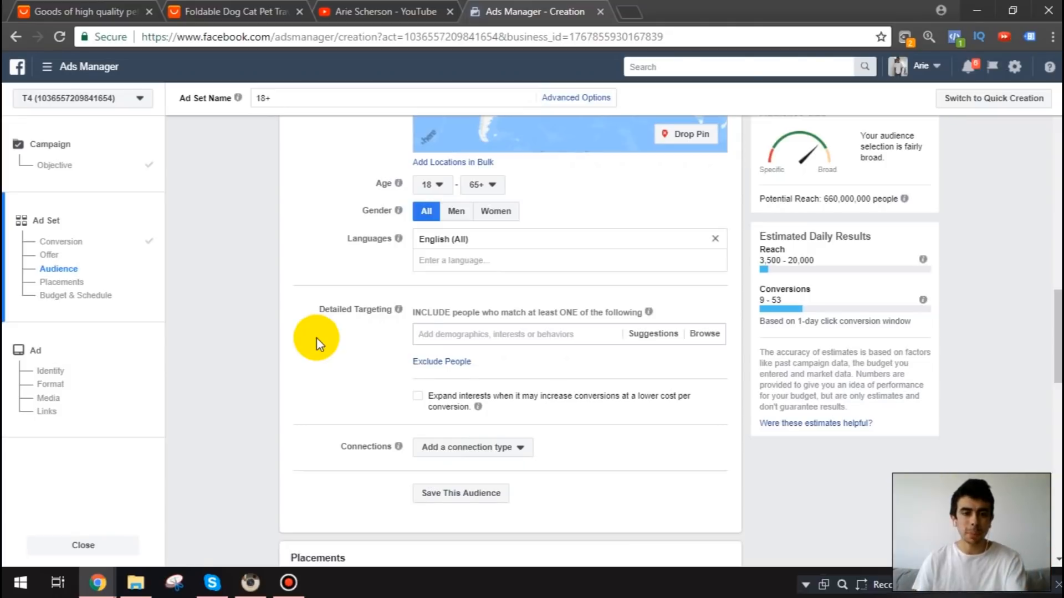
type("dog")
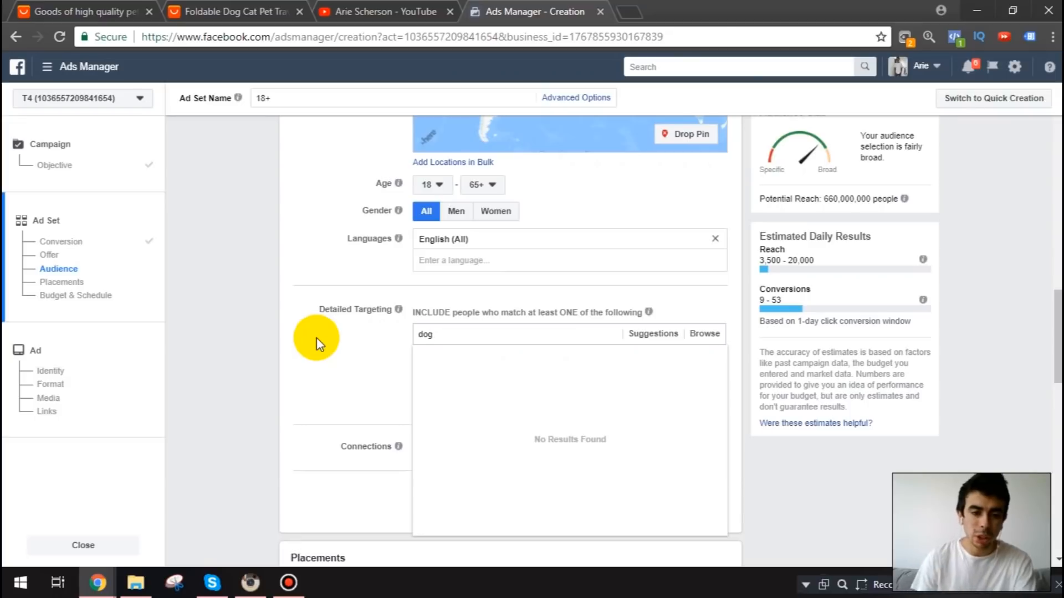
left_click(477, 361)
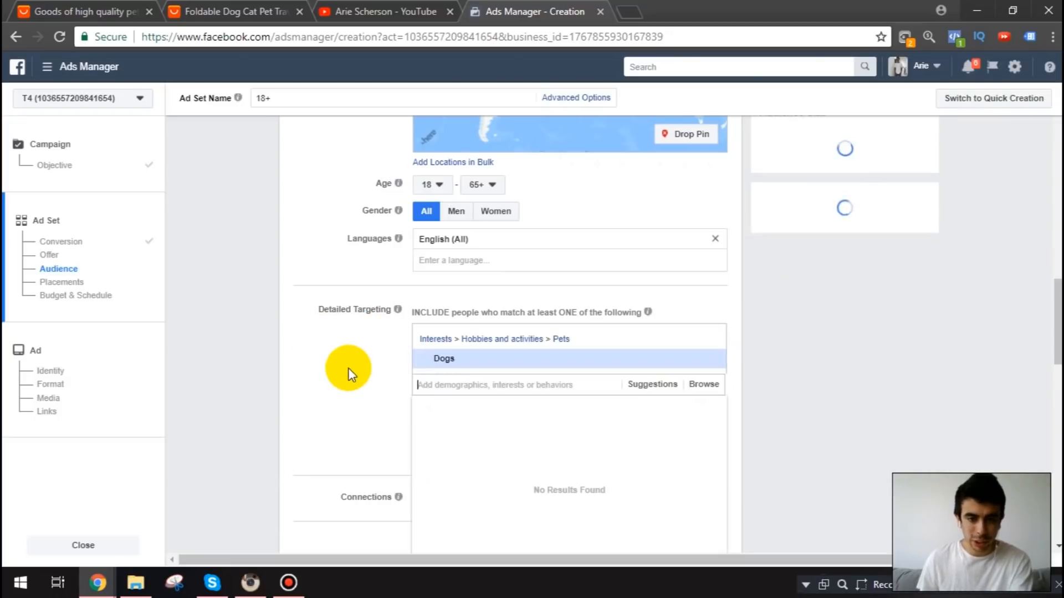
left_click(707, 363)
Search the detailed targeting for "dogs" and include the Dogs World interest
left_click(544, 337)
type("dogs")
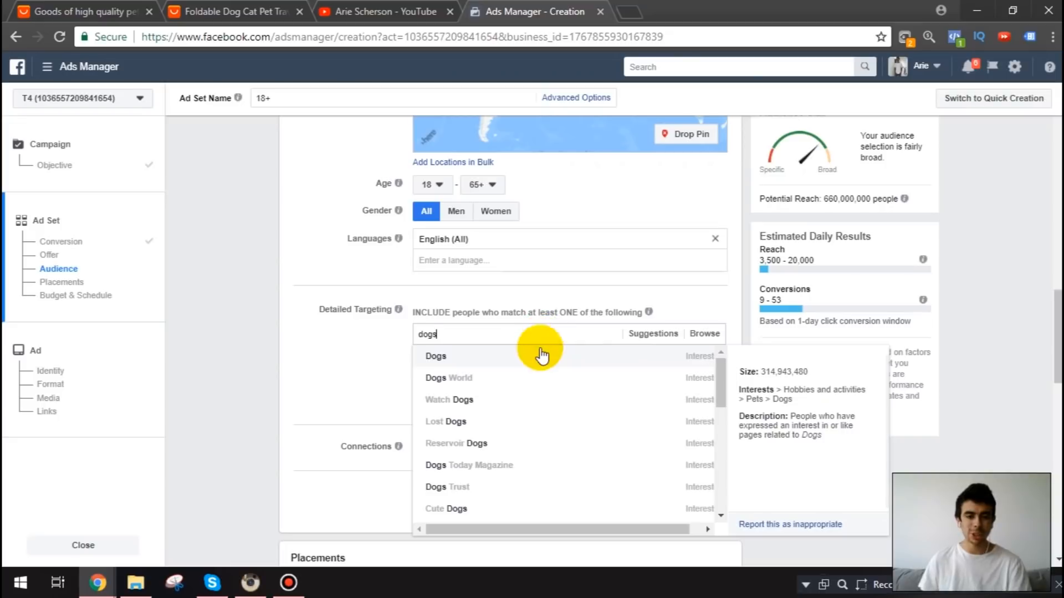
left_click(481, 381)
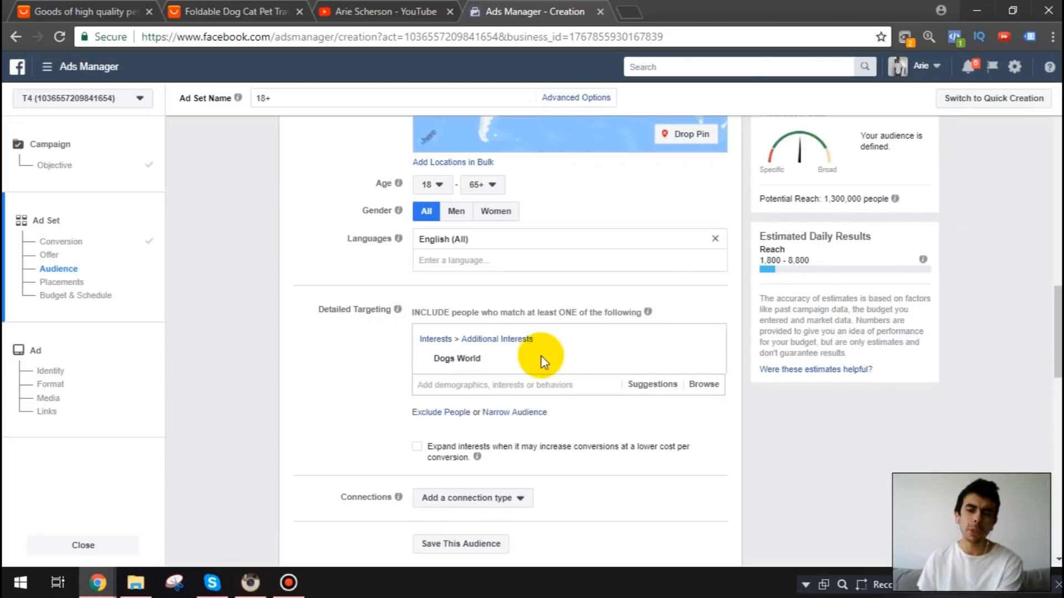
Narrow the audience so that people must also match the Engaged Shoppers purchase behavior
left_click(515, 413)
left_click(515, 435)
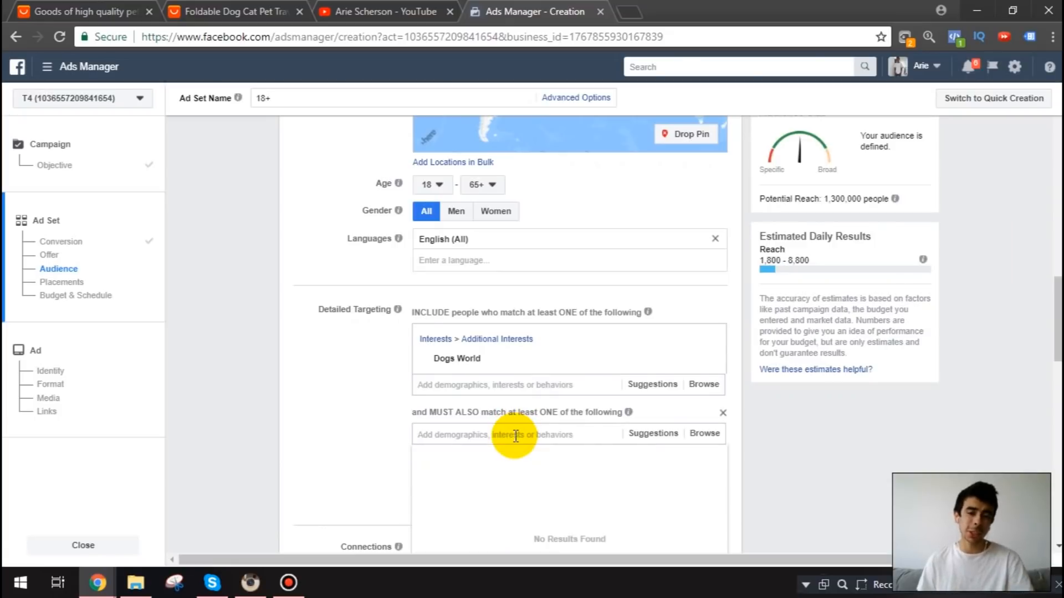
type("engaged shope")
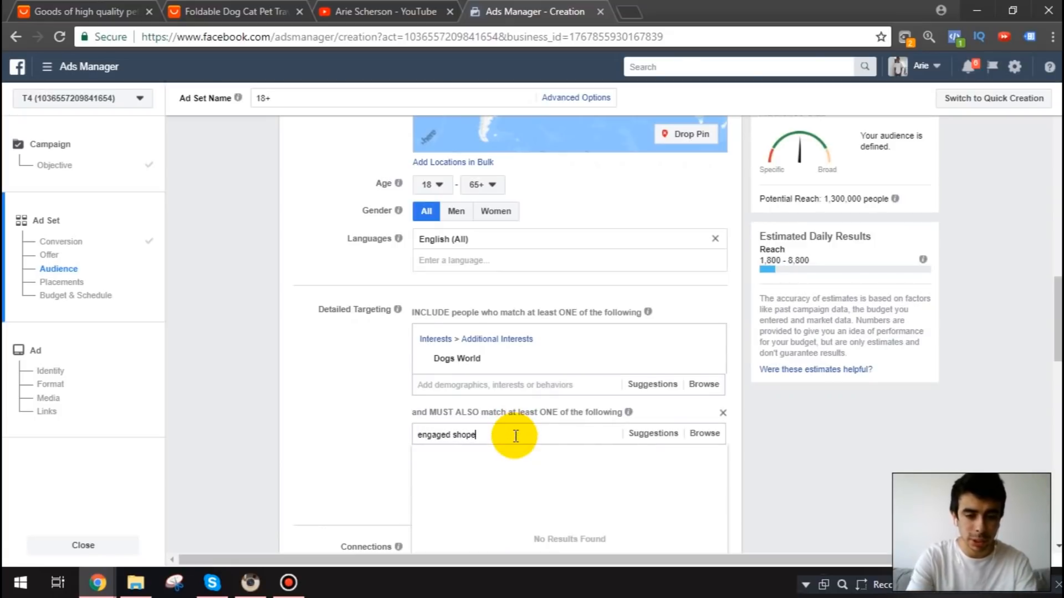
key("BackSpace")
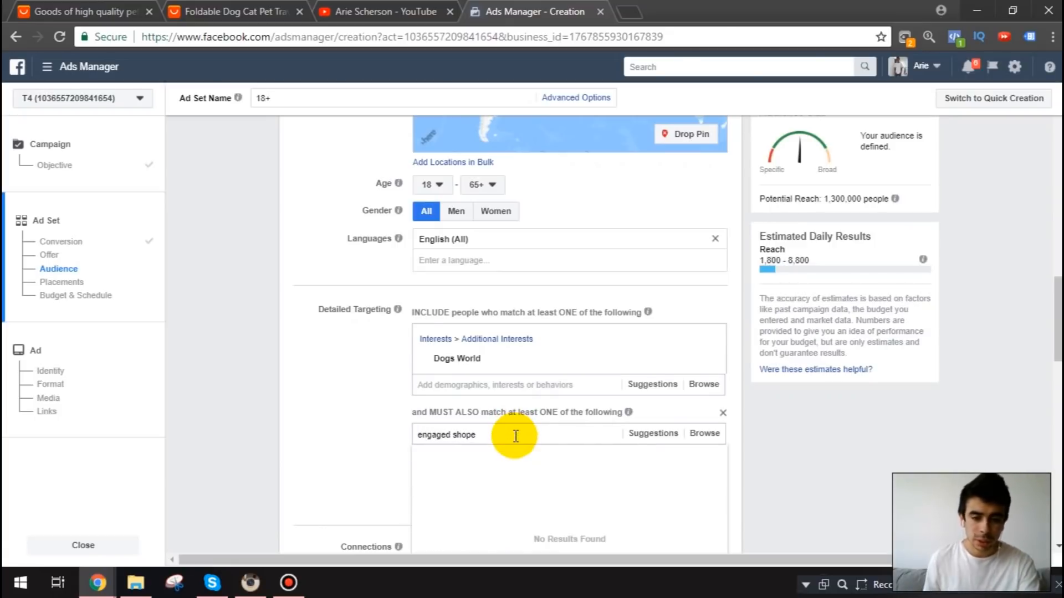
left_click(493, 454)
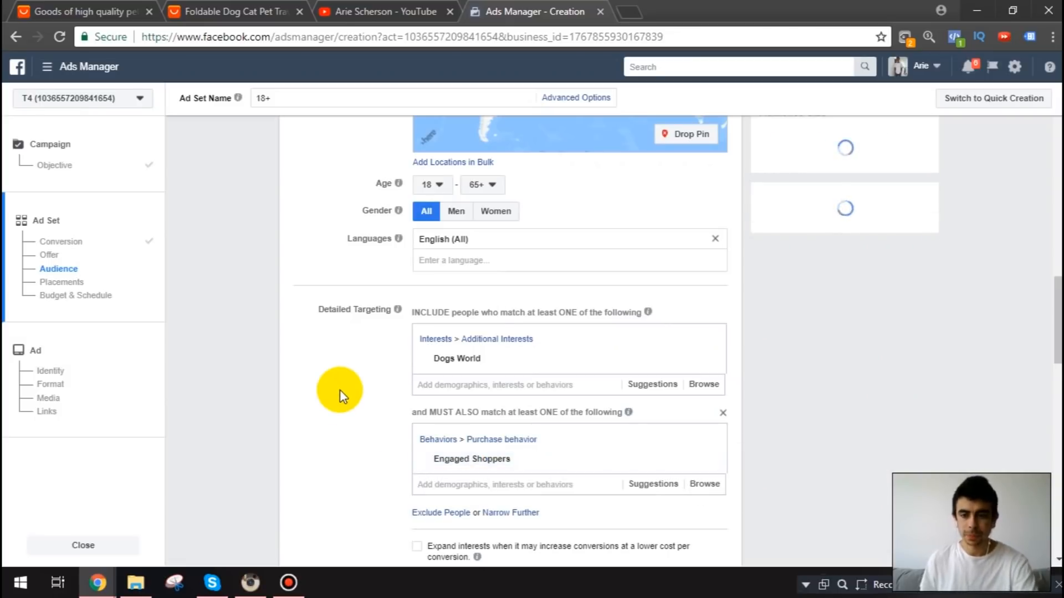
mouse_move(889, 200)
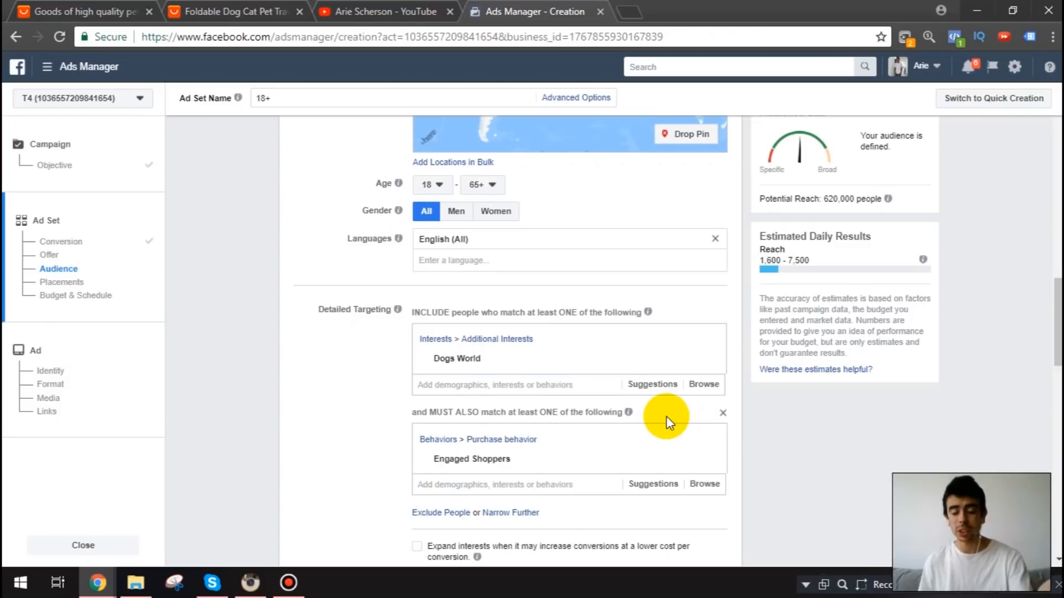
Switch to Edit Placements and exclude Facebook Instant Articles, Facebook Right Column, Instagram Stories and the whole Audience Network
scroll(666, 416, "down", 2)
scroll(666, 419, "down", 2)
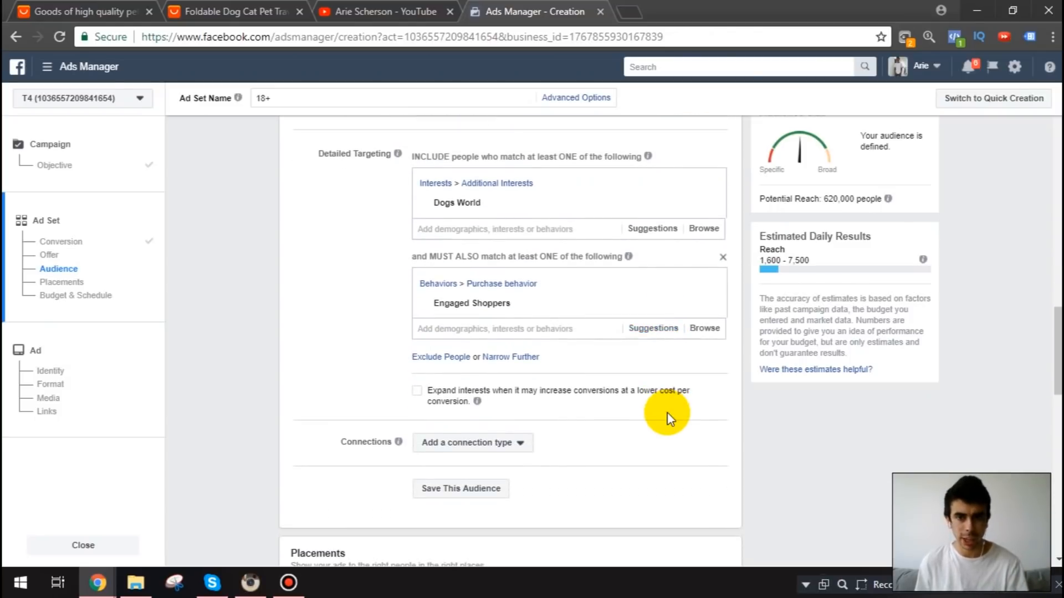
scroll(667, 412, "down", 6)
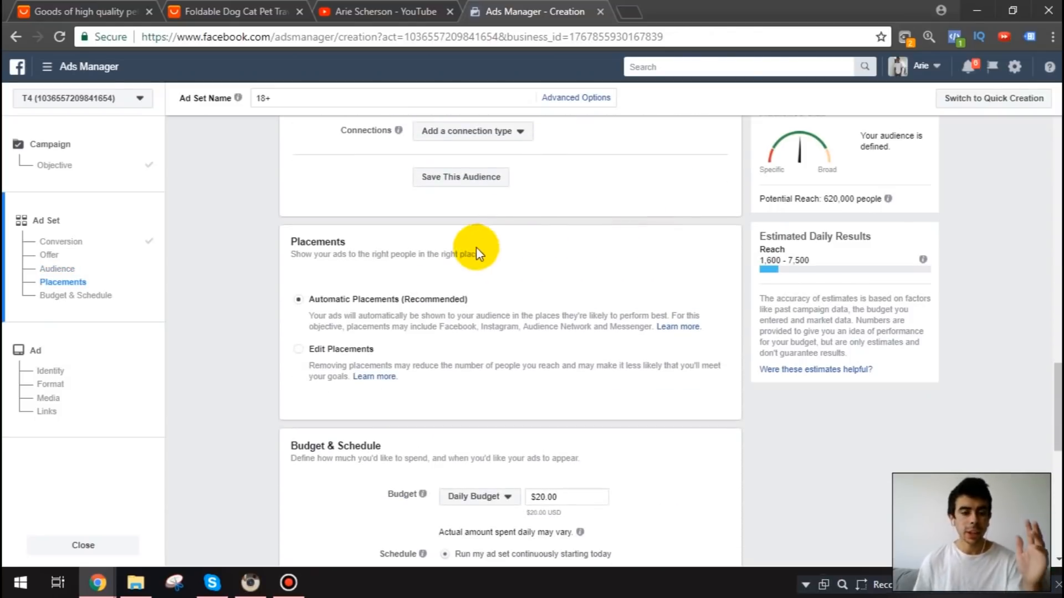
left_click(311, 351)
scroll(561, 314, "down", 4)
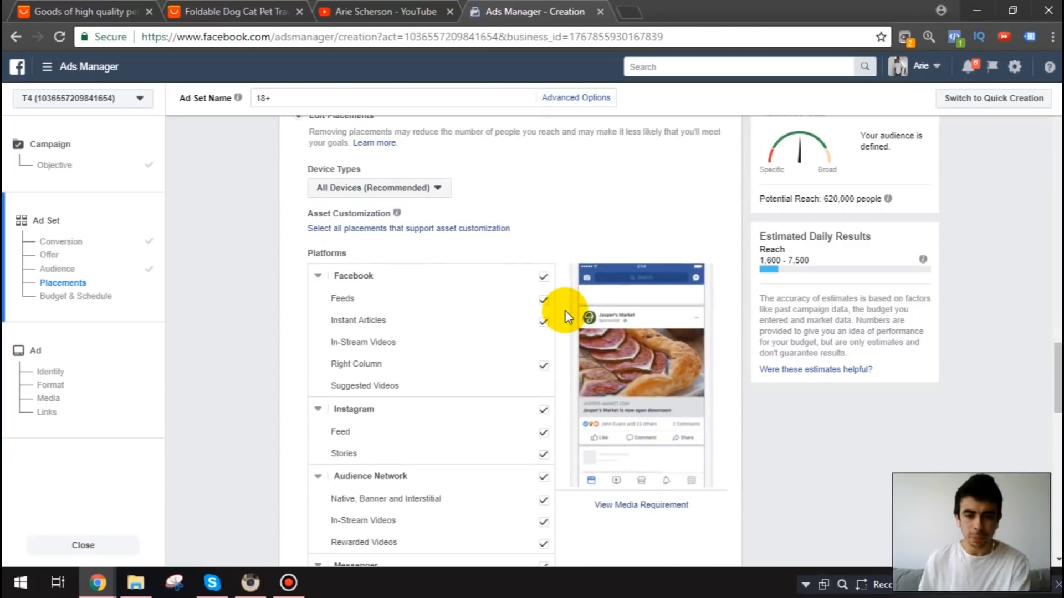
left_click(550, 326)
left_click(543, 367)
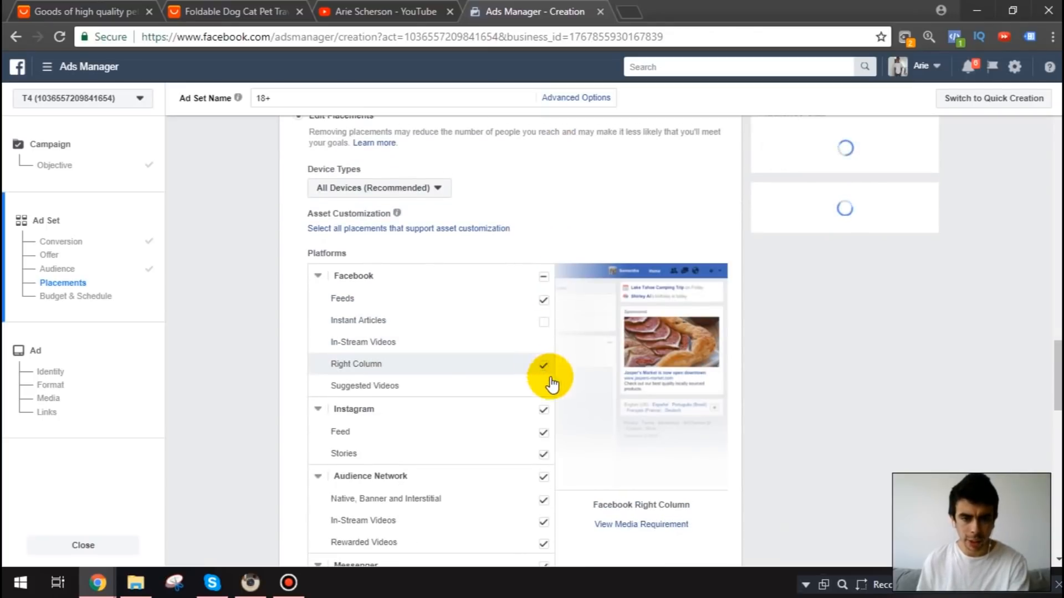
left_click(544, 455)
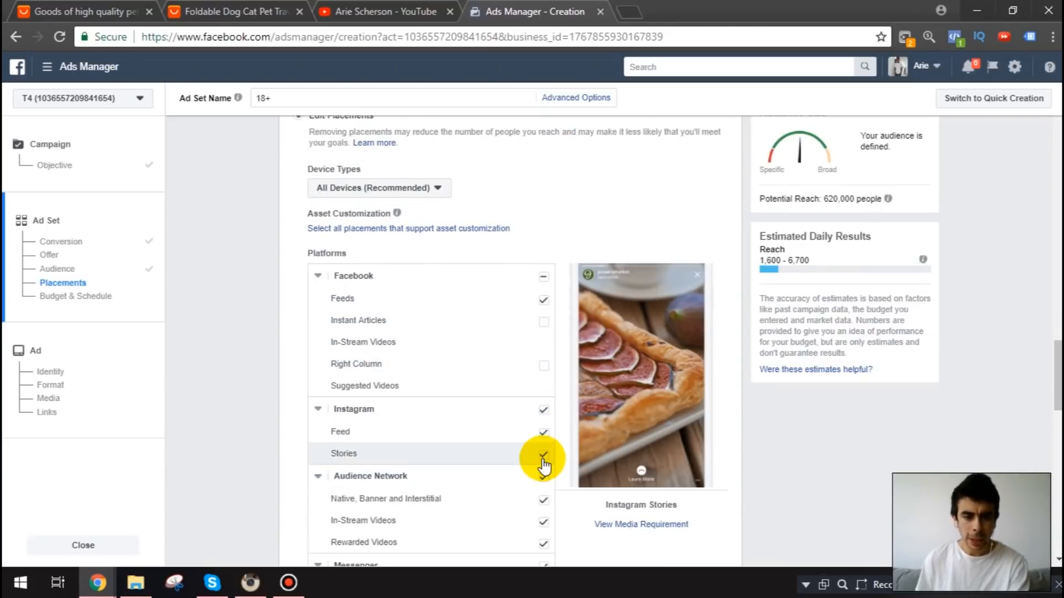
left_click(546, 481)
Recheck the detailed targeting and exclude Messenger from the ad set's placements
scroll(508, 345, "up", 8)
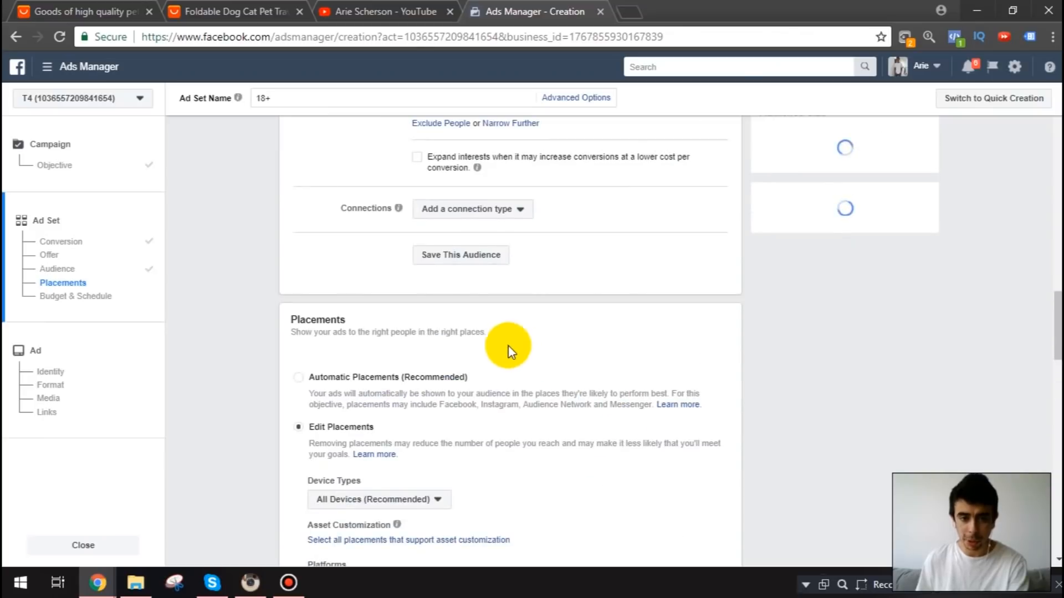
scroll(507, 327, "up", 3)
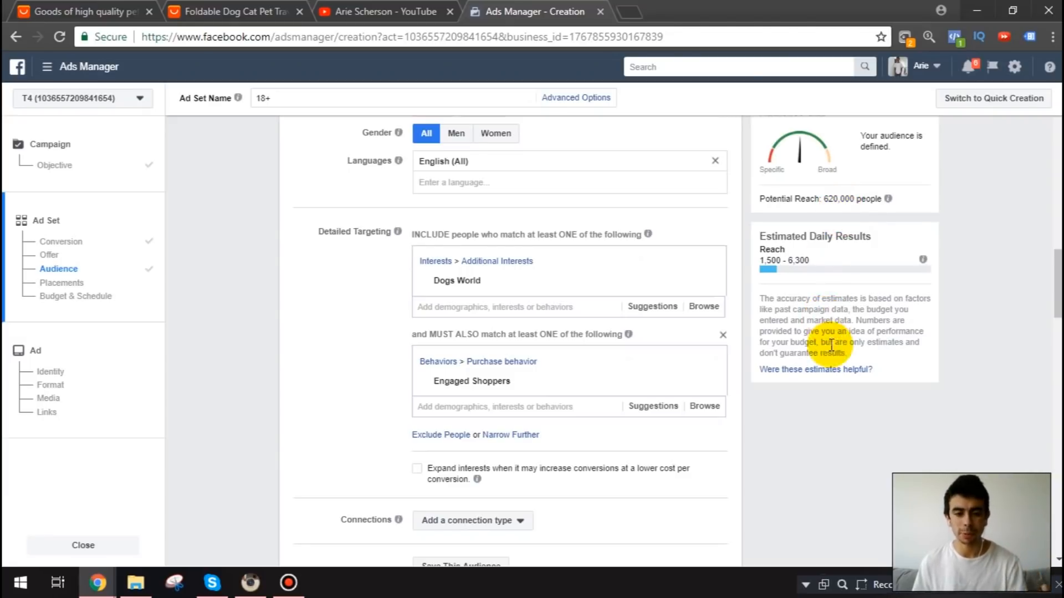
scroll(850, 411, "down", 6)
scroll(851, 411, "down", 6)
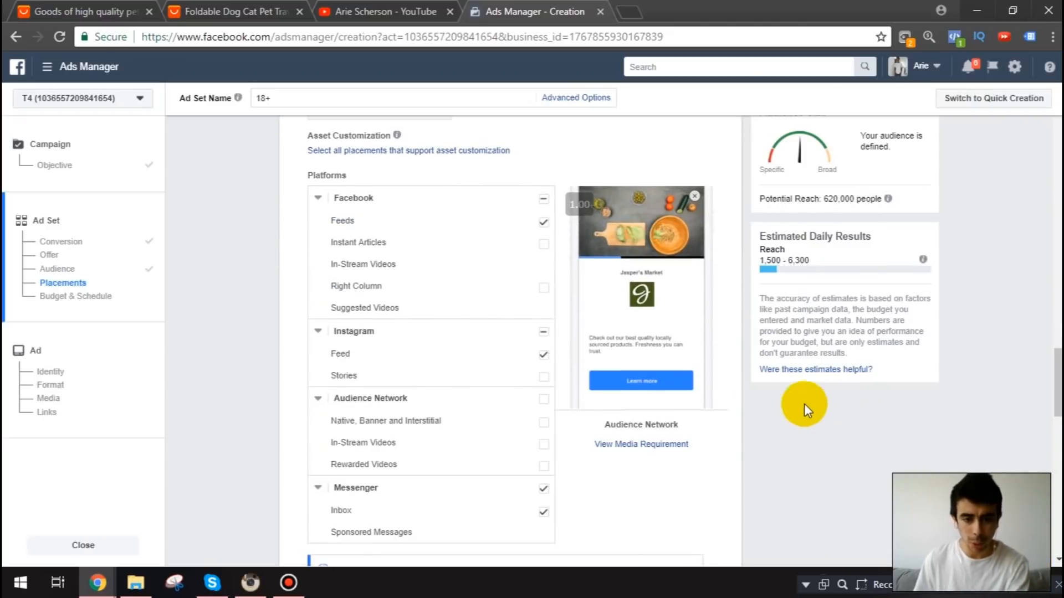
scroll(621, 397, "down", 2)
left_click(543, 411)
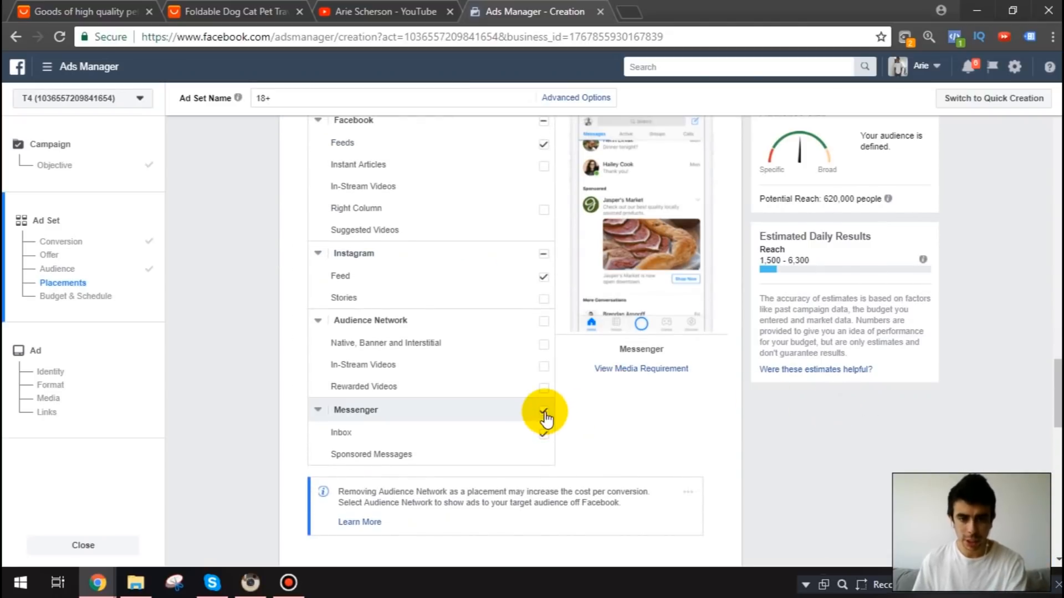
Set the ad set's daily budget to $5.00
scroll(763, 408, "up", 1)
scroll(764, 408, "down", 7)
scroll(704, 401, "down", 3)
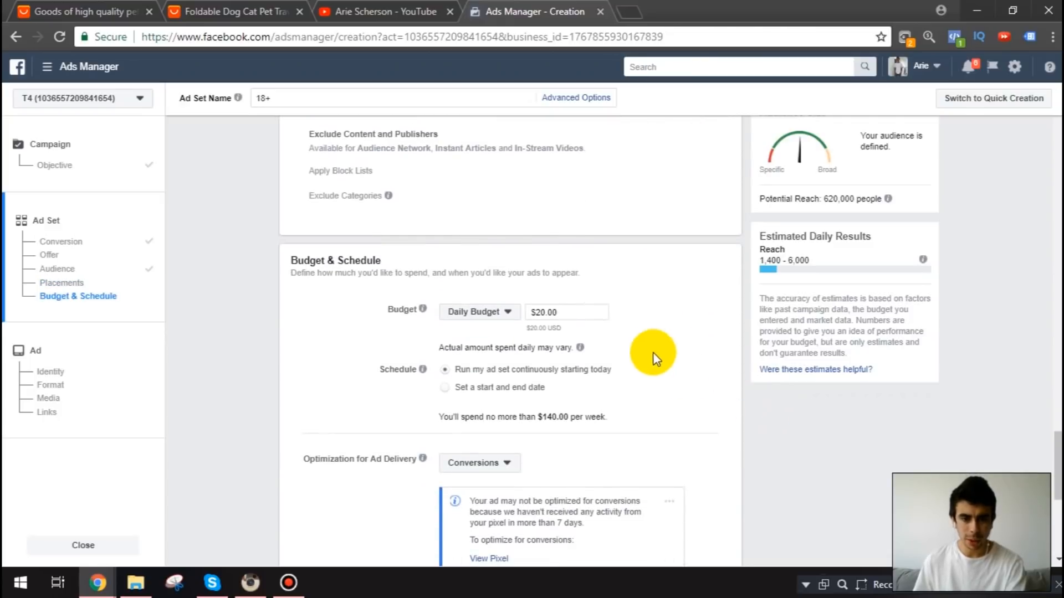
left_click(533, 313)
key("BackSpace")
type("5")
left_click(658, 282)
Look at the bowl's AliExpress listing, return to Ads Manager and review the ad set's schedule, bidding, delivery and detailed targeting settings
left_click(252, 11)
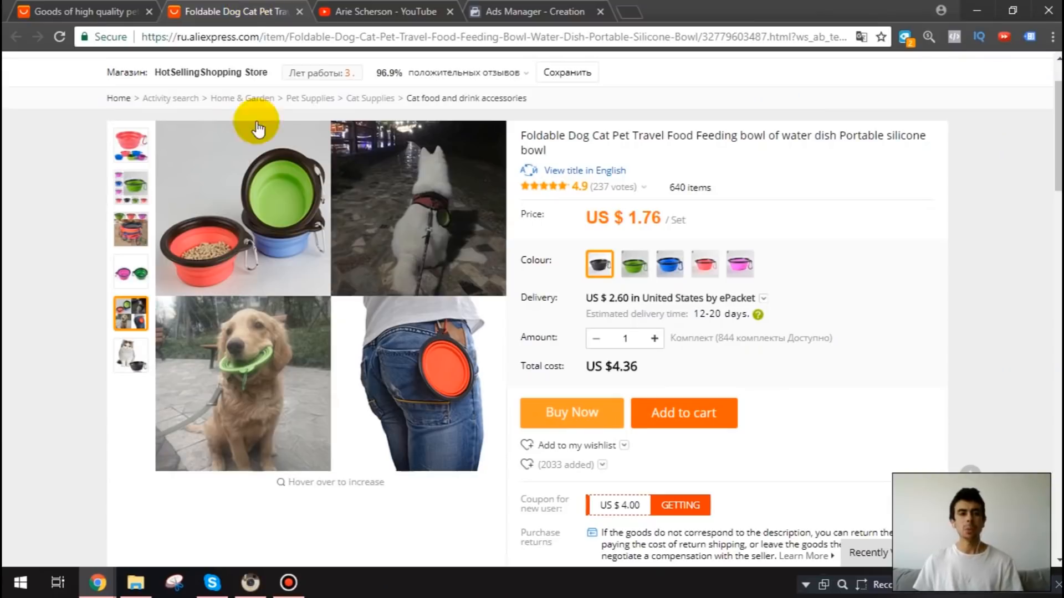
left_click(527, 11)
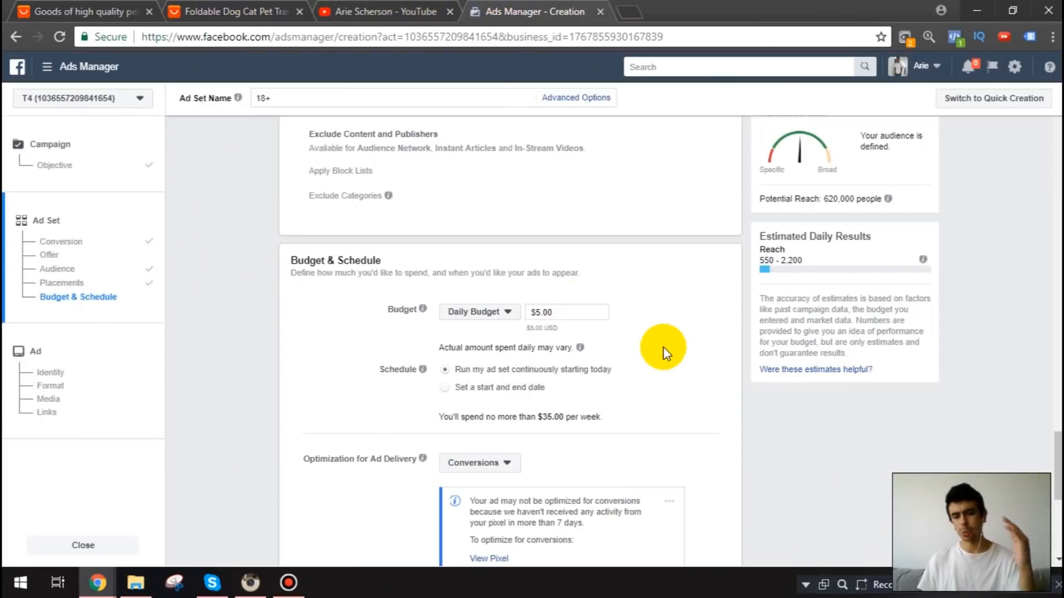
scroll(667, 347, "down", 5)
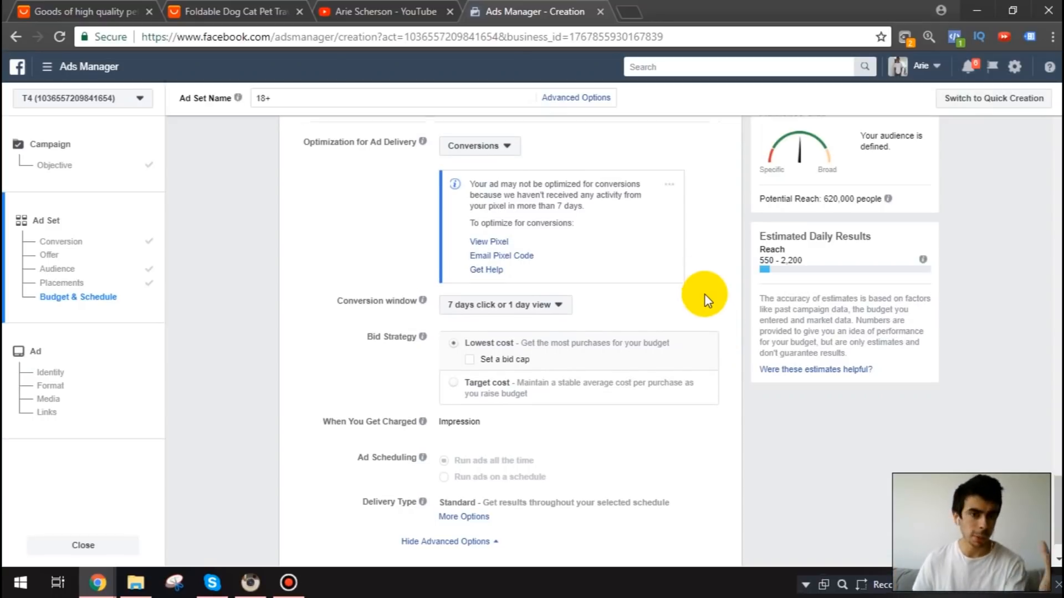
scroll(703, 294, "down", 1)
scroll(554, 332, "up", 3)
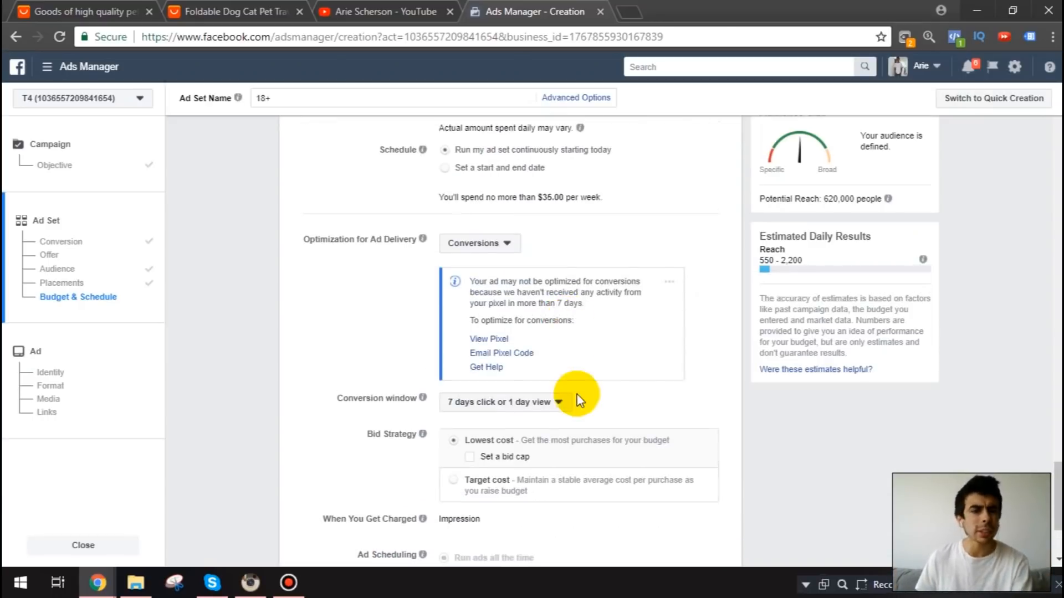
scroll(626, 418, "up", 4)
scroll(701, 430, "up", 15)
scroll(701, 423, "up", 6)
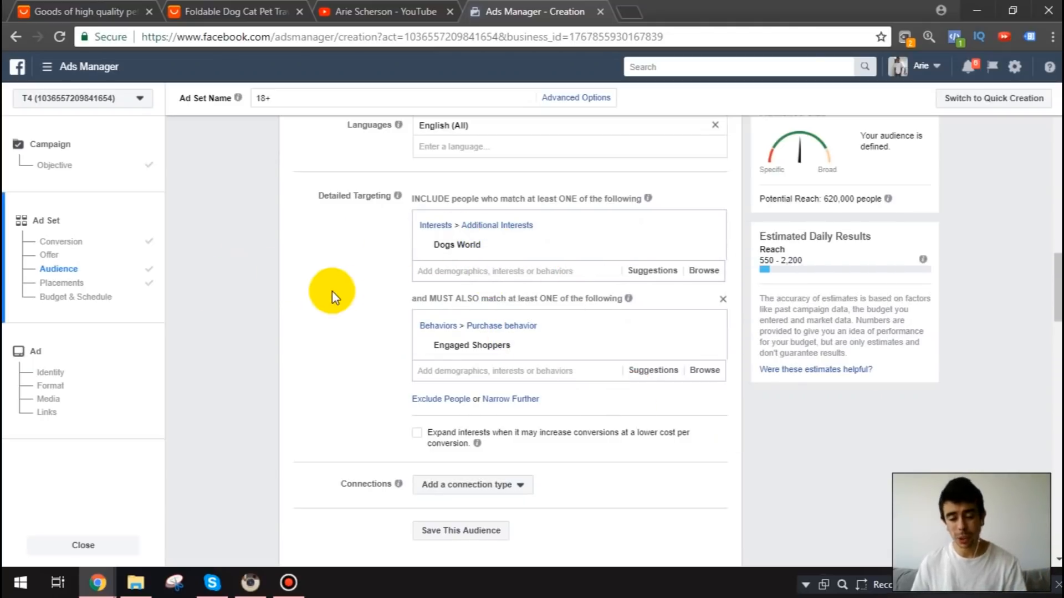
scroll(332, 291, "down", 20)
scroll(401, 321, "down", 5)
mouse_move(487, 359)
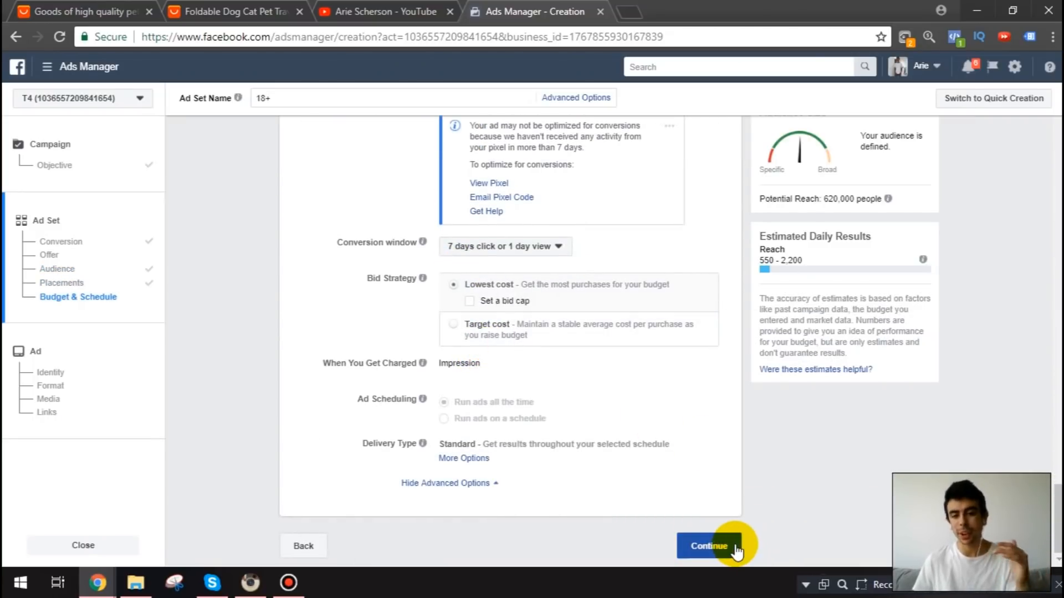
Rename the ad set as "WW - 18+ - Dogs World/ES"
scroll(333, 155, "up", 1)
left_click(298, 97)
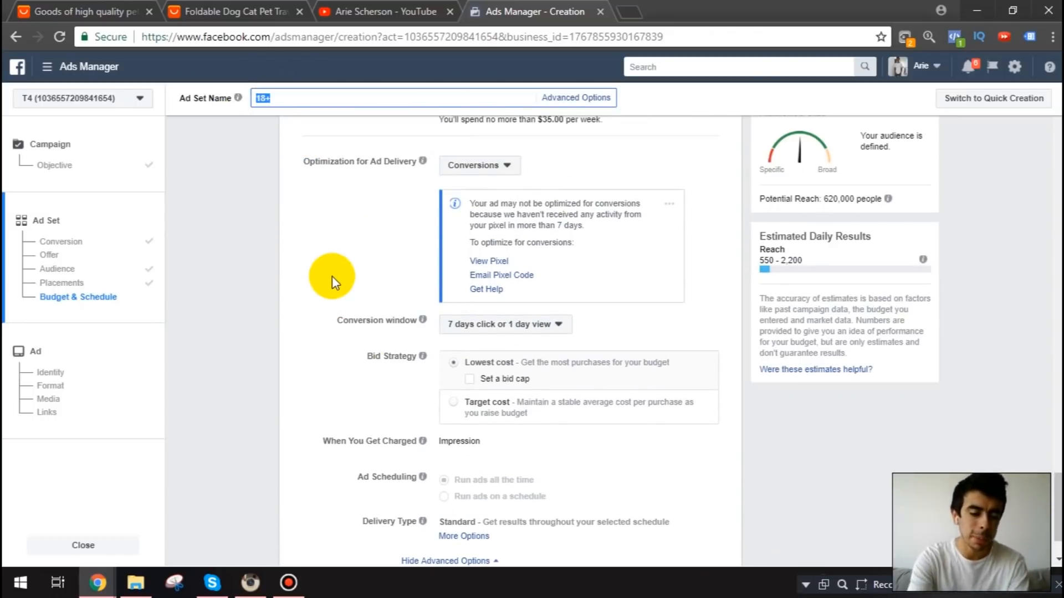
type("WW")
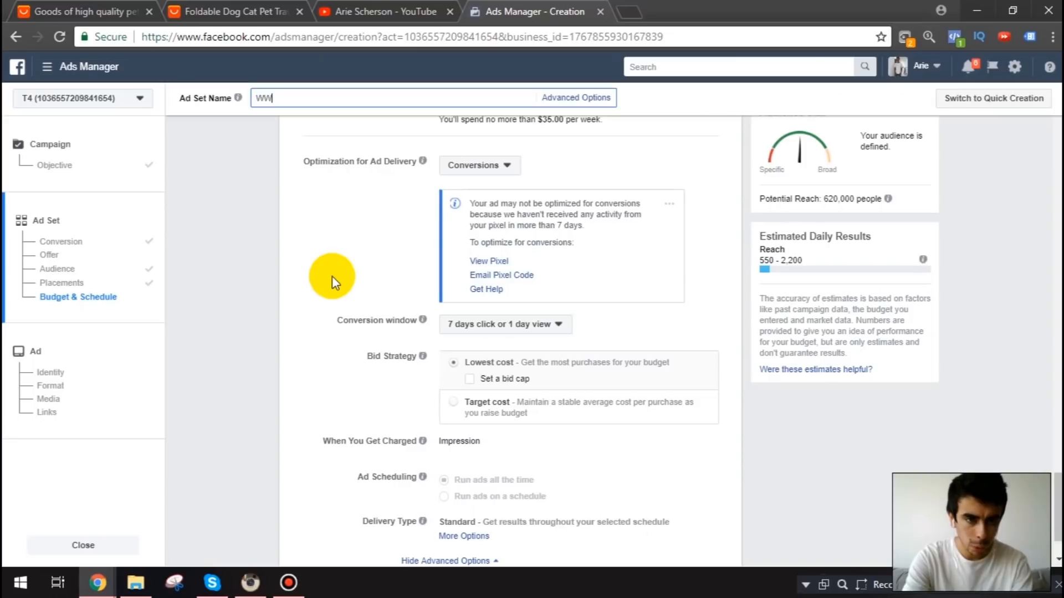
type(" - 18+")
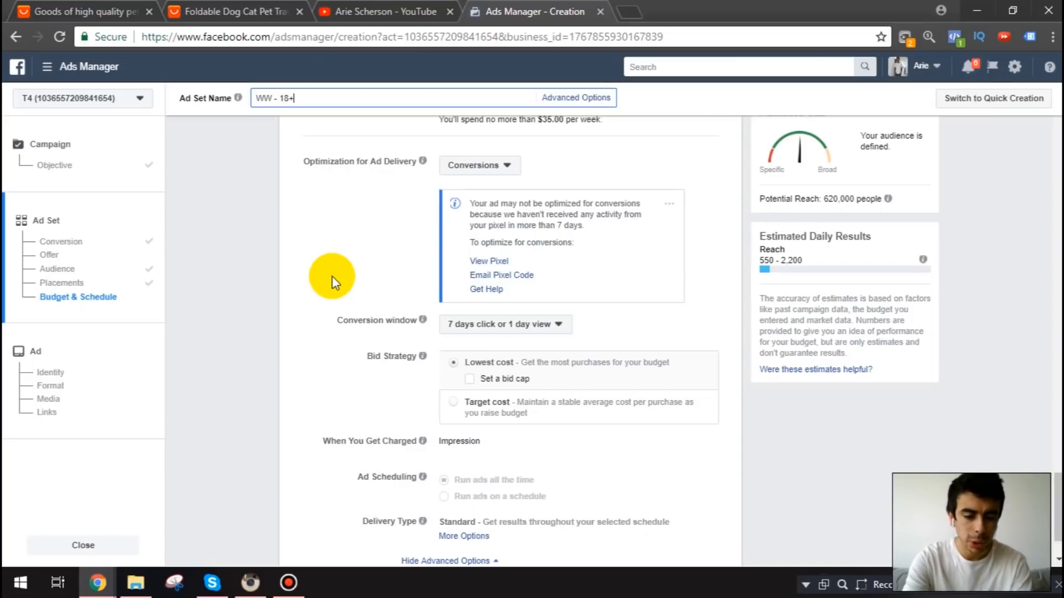
type(" - Dogs")
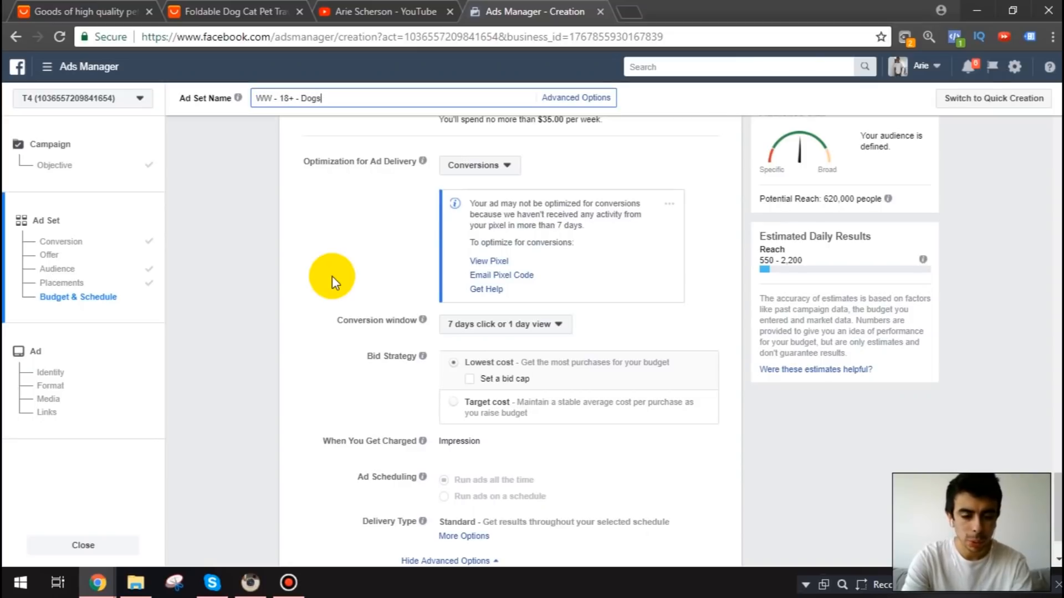
type(" World/ES")
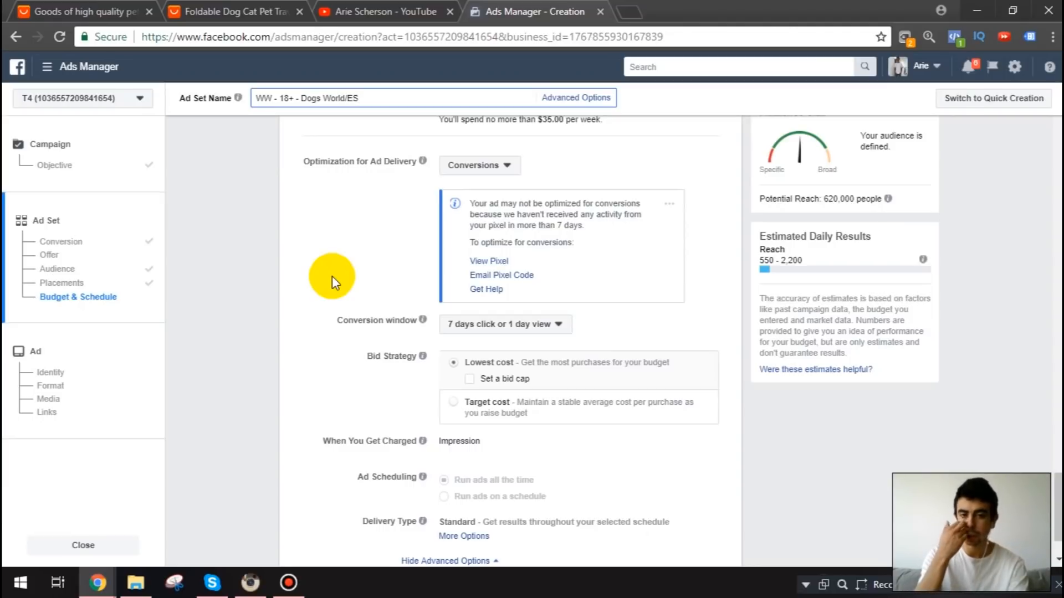
Search for "online shop" in the must-also-match targeting group and add the Online shopping interest beside Engaged Shoppers
scroll(332, 276, "up", 10)
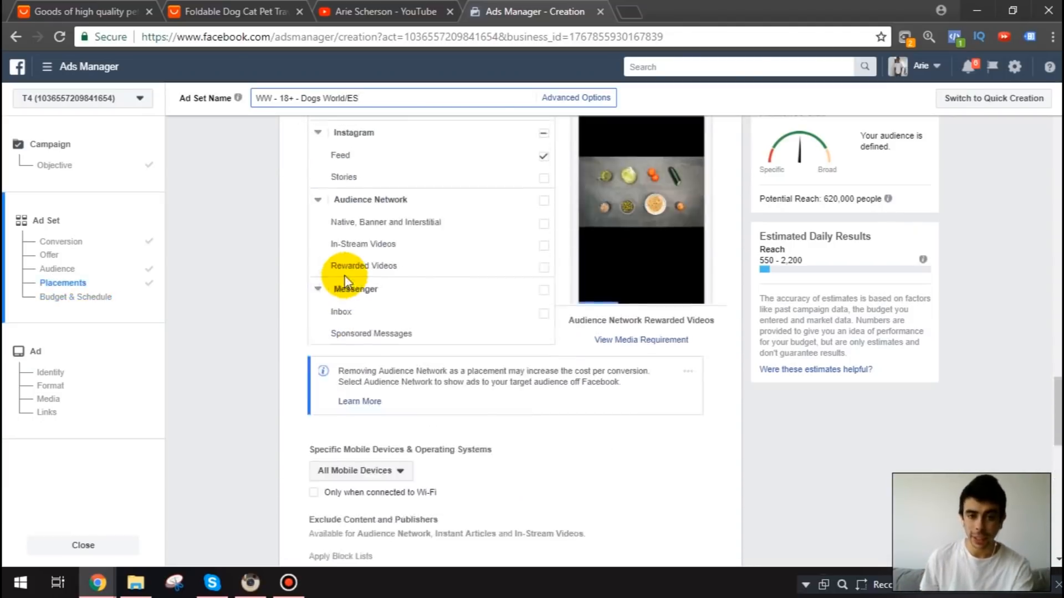
scroll(367, 277, "up", 10)
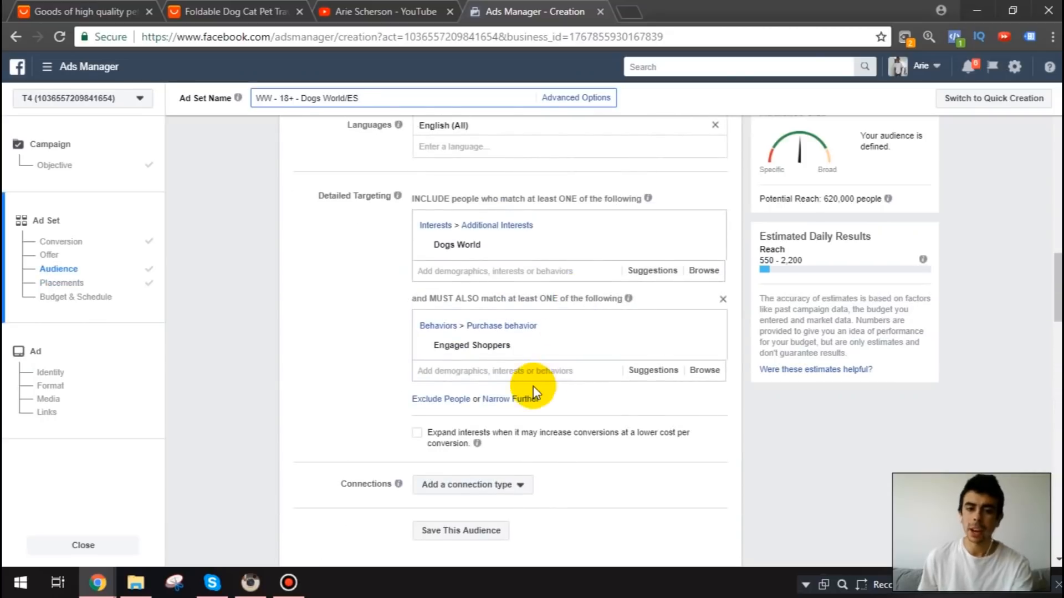
left_click(532, 370)
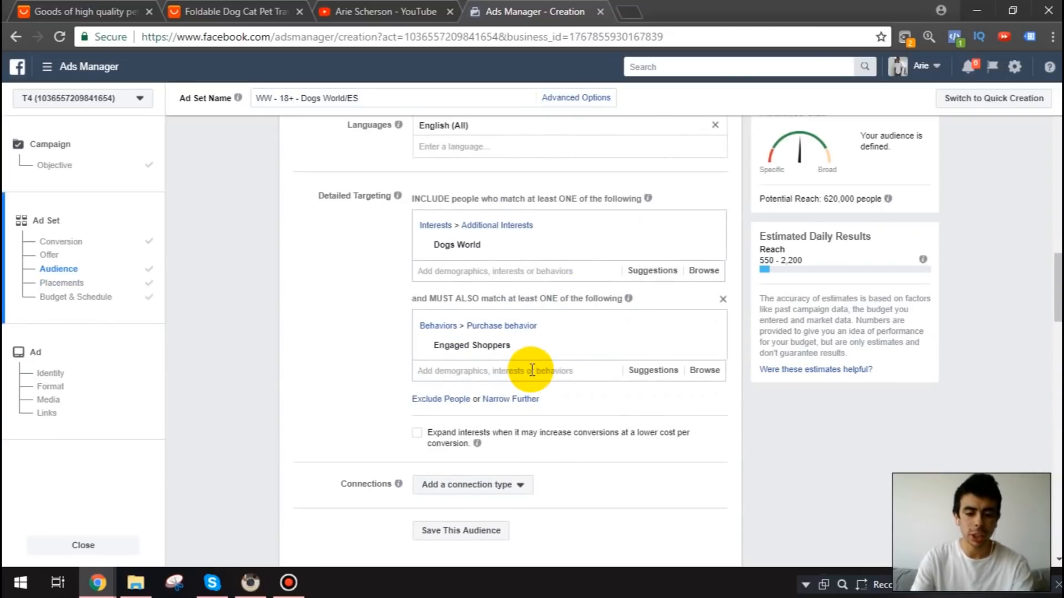
type("online shop")
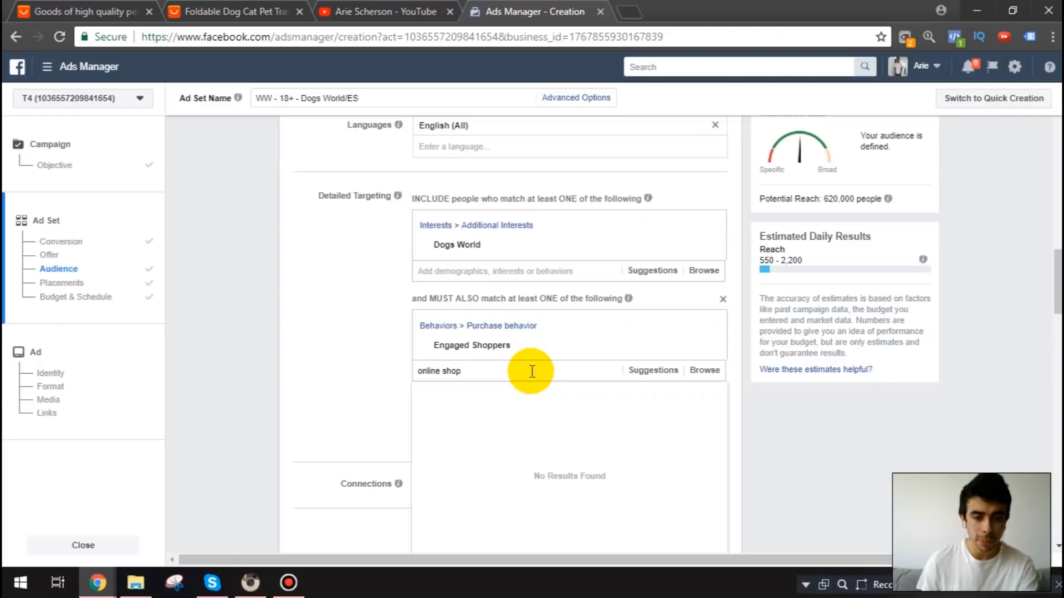
left_click(517, 394)
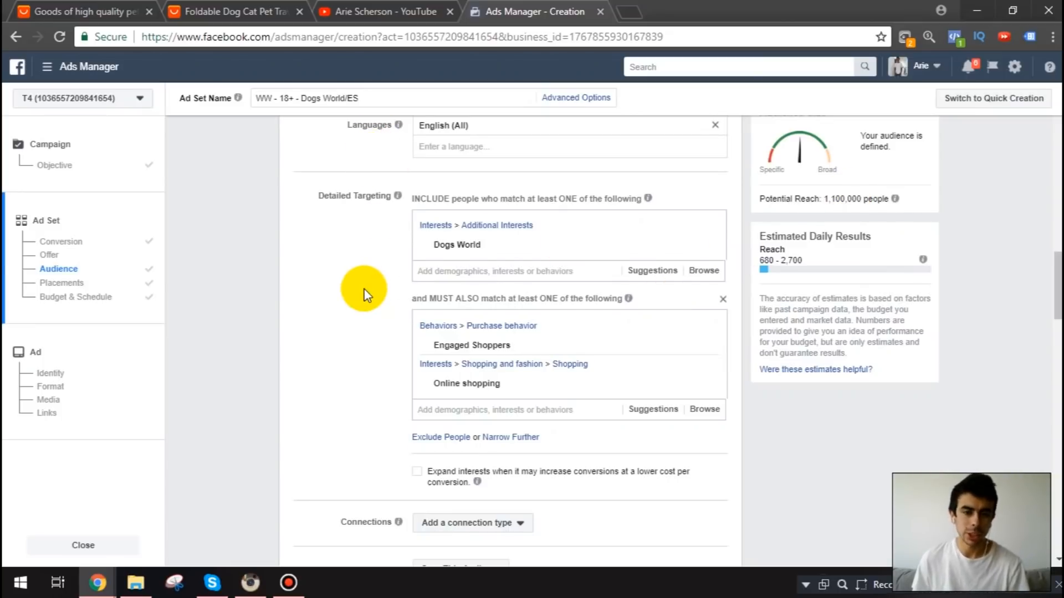
Review the ad set's settings from the detailed targeting and connections down through the placements
scroll(364, 294, "down", 4)
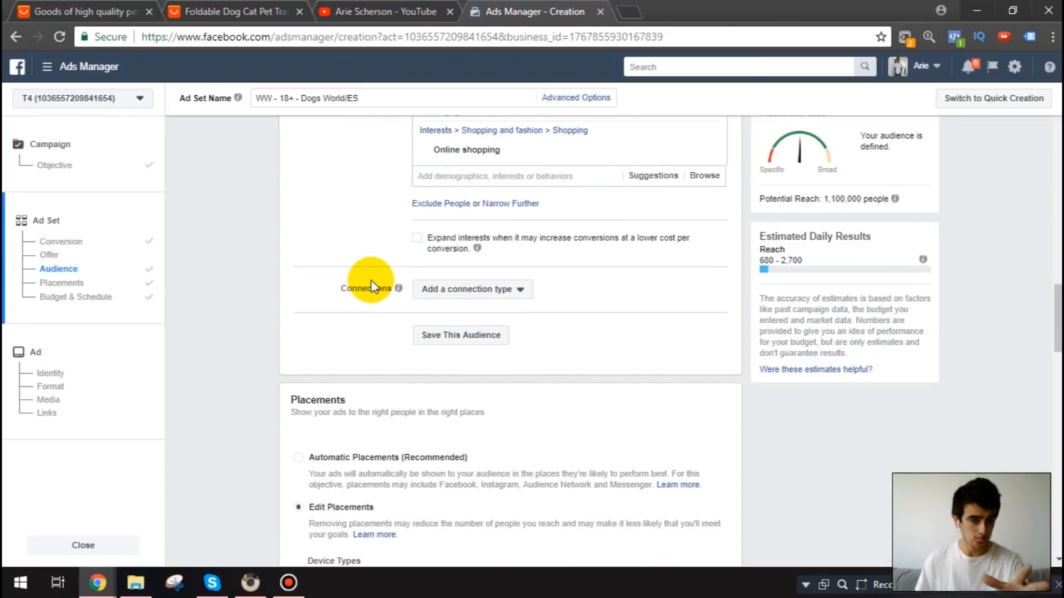
scroll(372, 280, "down", 3)
scroll(373, 225, "up", 2)
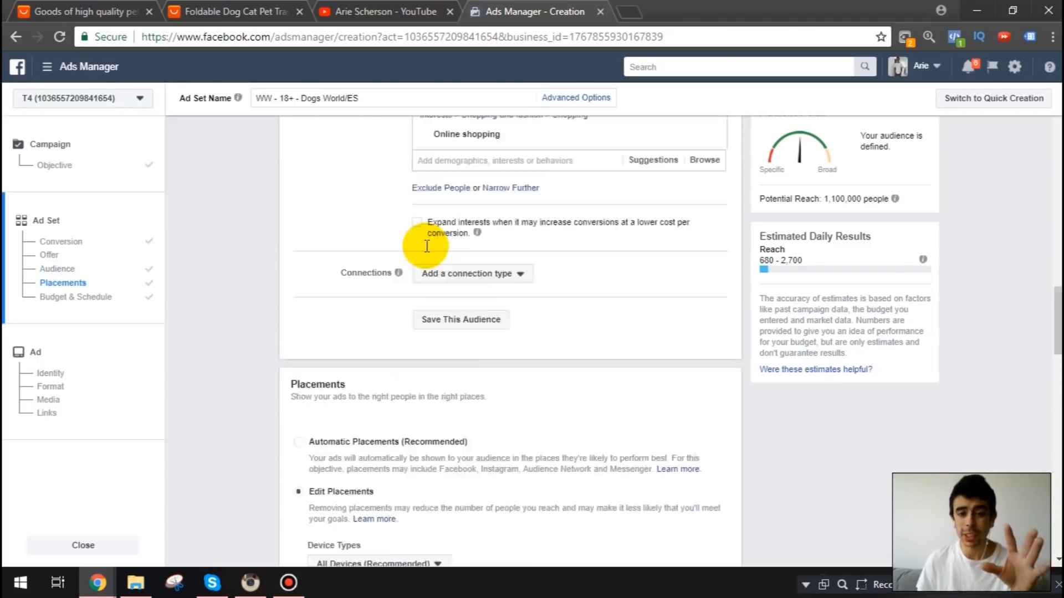
scroll(426, 246, "up", 3)
scroll(432, 253, "down", 3)
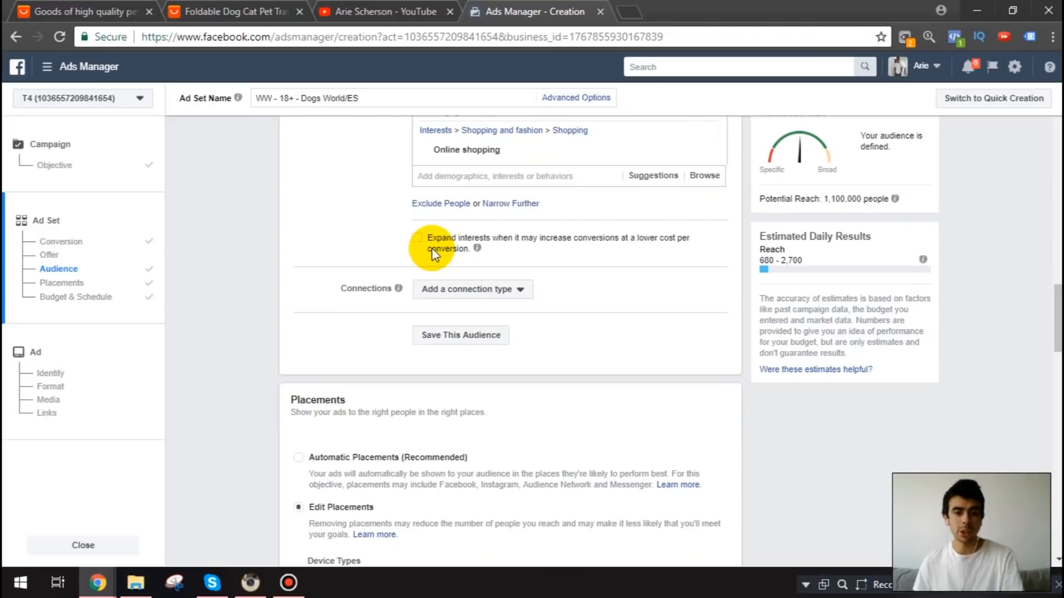
scroll(431, 248, "down", 4)
scroll(435, 244, "down", 13)
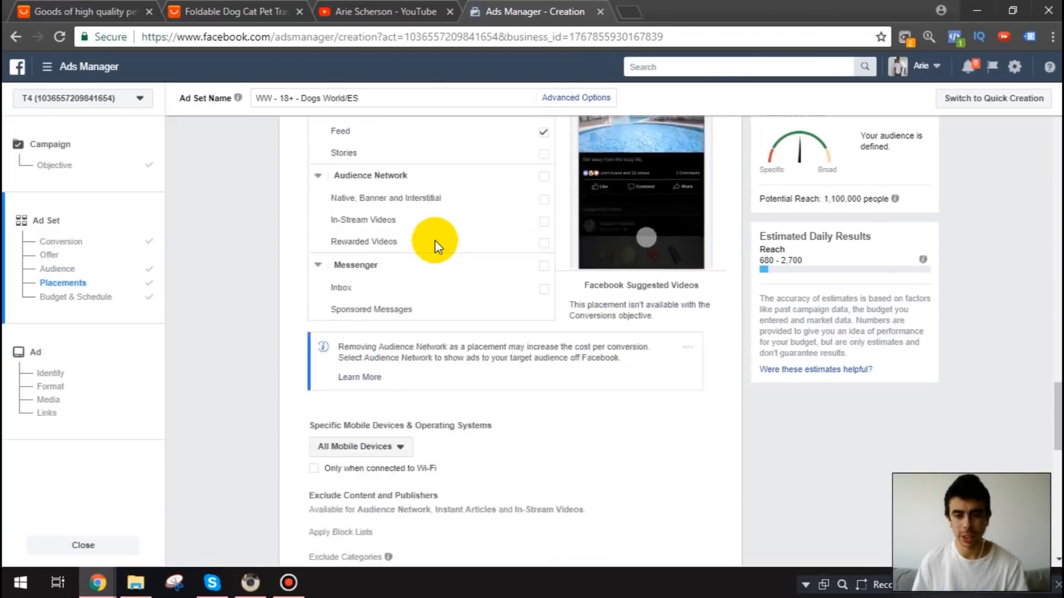
Rename the ad set as "WW - 18+ - Dogs World/ES - $5 - 1.1m" and continue to the ad setup
scroll(563, 277, "down", 4)
left_click(369, 102)
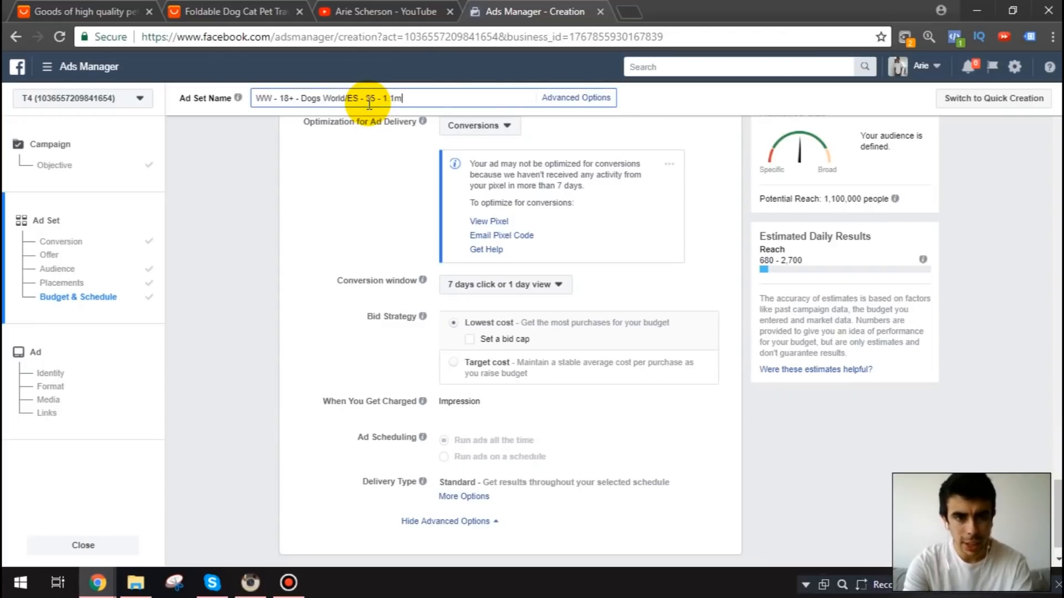
left_click(390, 199)
scroll(390, 200, "down", 1)
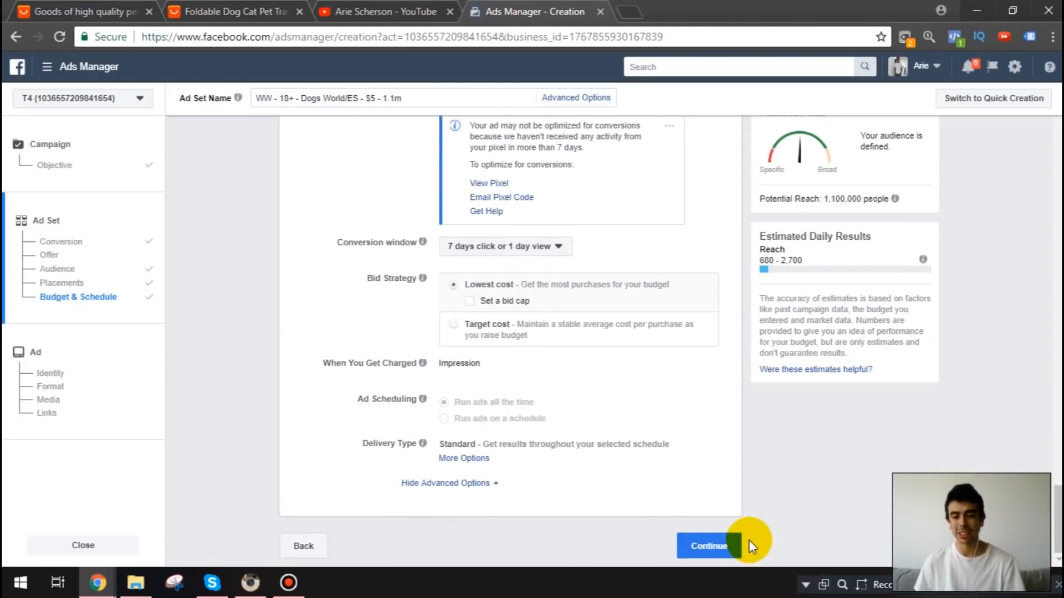
left_click(739, 543)
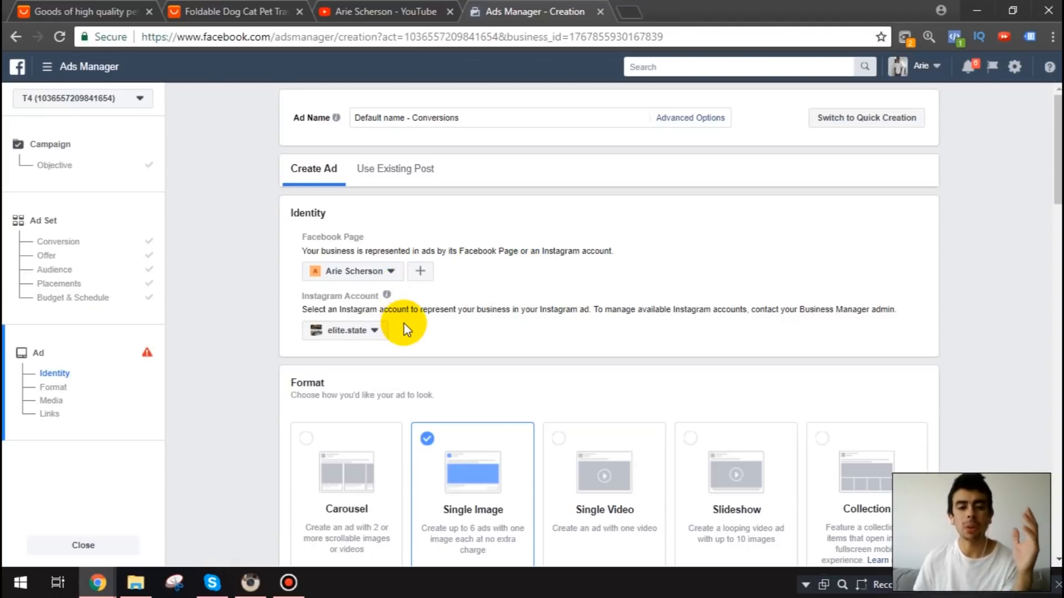
Keep the Single Image format and upload the 500 × 500 dog bowl collage as the ad's image
scroll(404, 324, "down", 4)
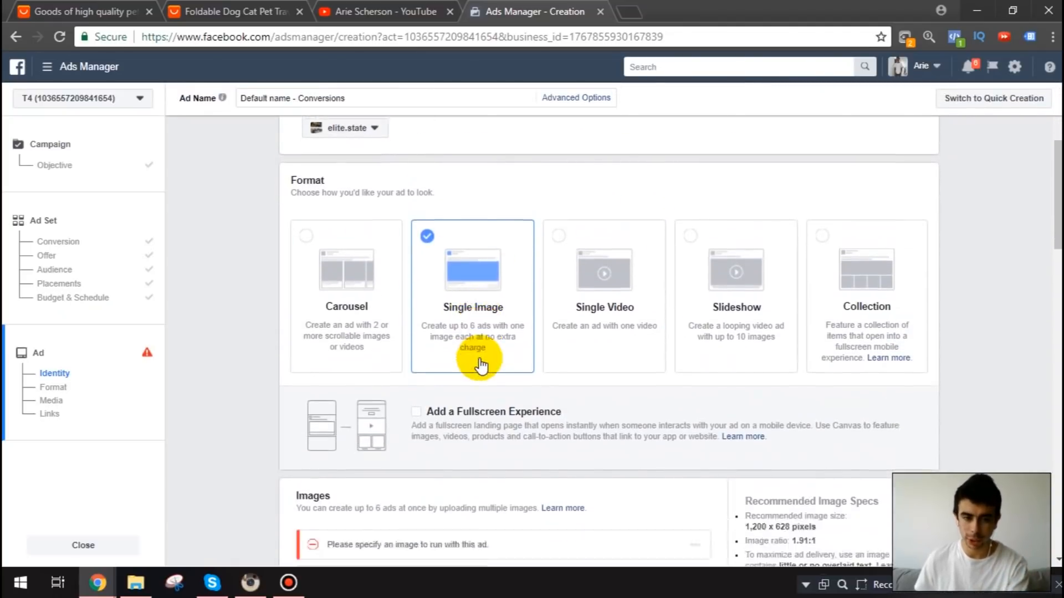
scroll(479, 366, "down", 7)
scroll(344, 299, "up", 1)
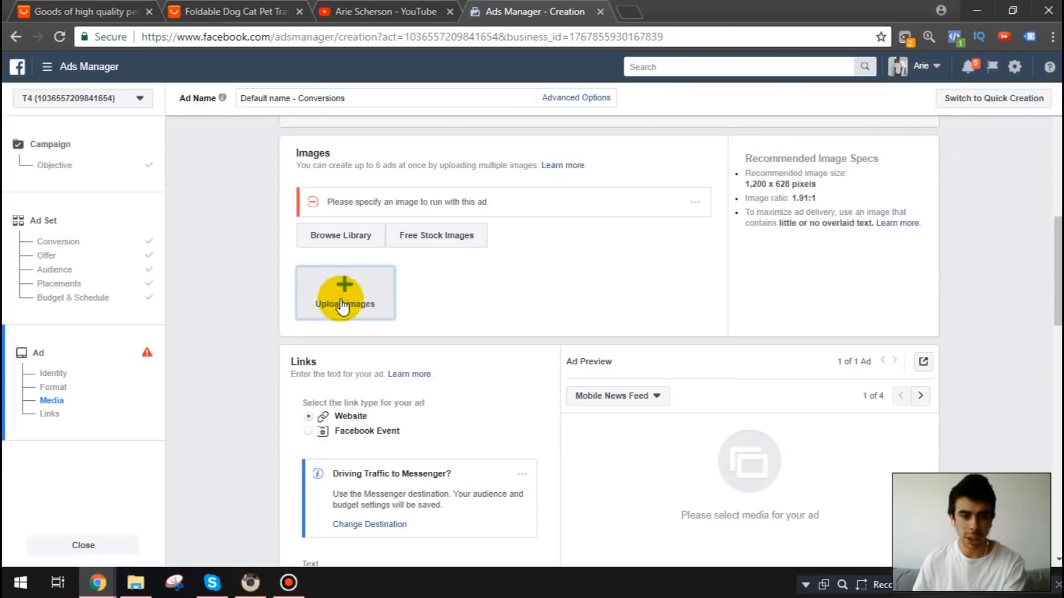
left_click(343, 306)
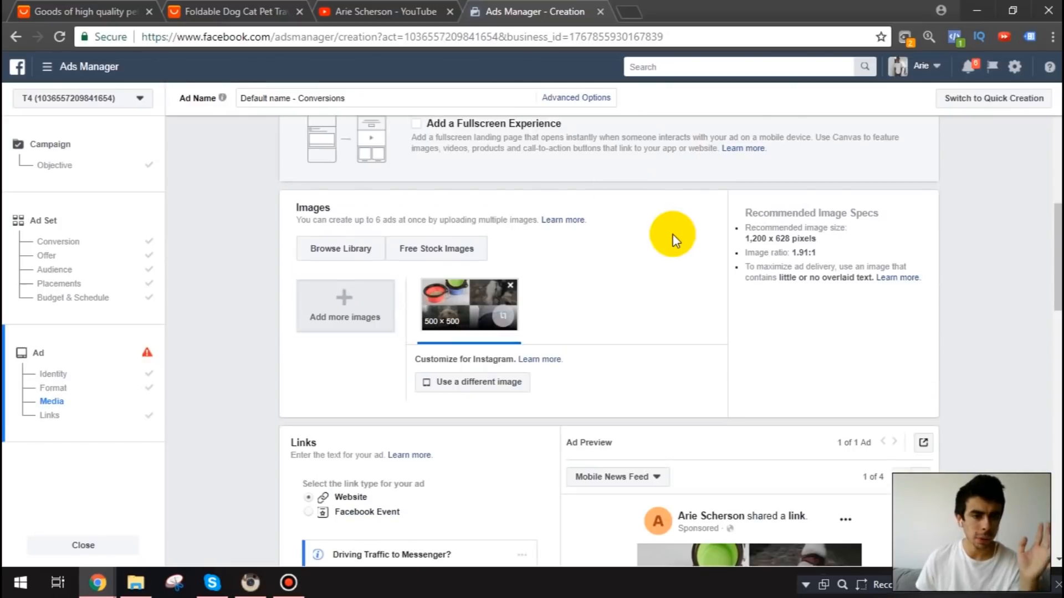
Review the uploaded collage, its recommended image specs and the Mobile News Feed preview, ending at the ad's text field
scroll(674, 237, "down", 5)
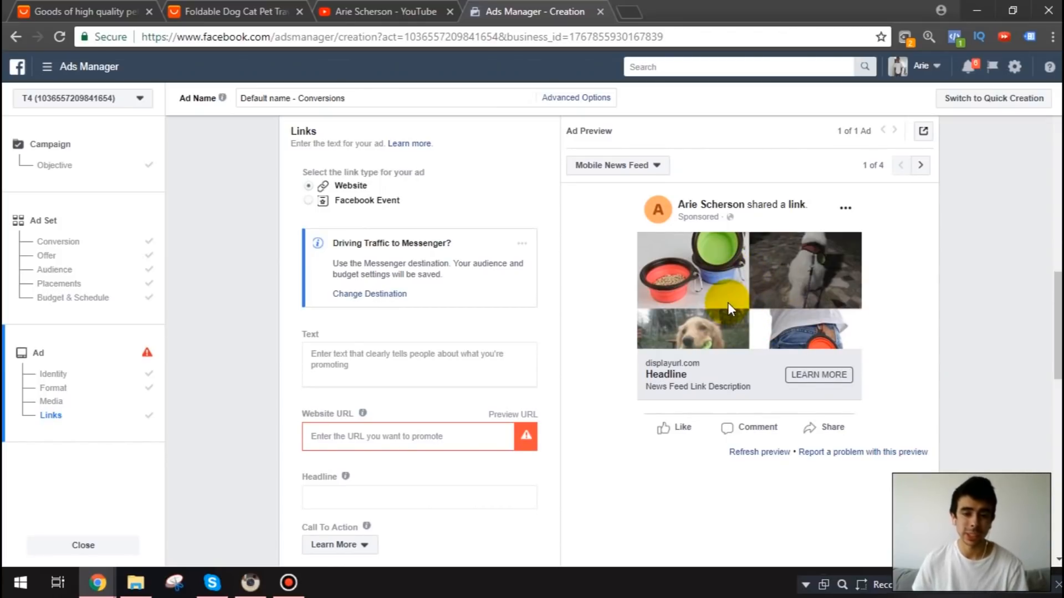
scroll(731, 308, "up", 12)
scroll(731, 308, "down", 5)
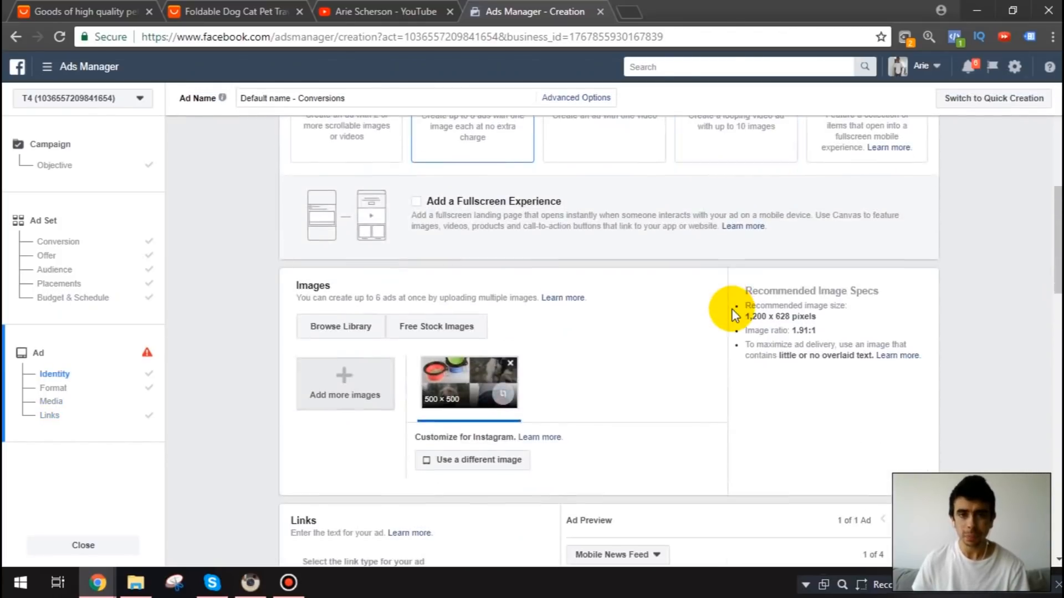
scroll(732, 313, "down", 4)
scroll(732, 313, "up", 2)
scroll(731, 313, "up", 2)
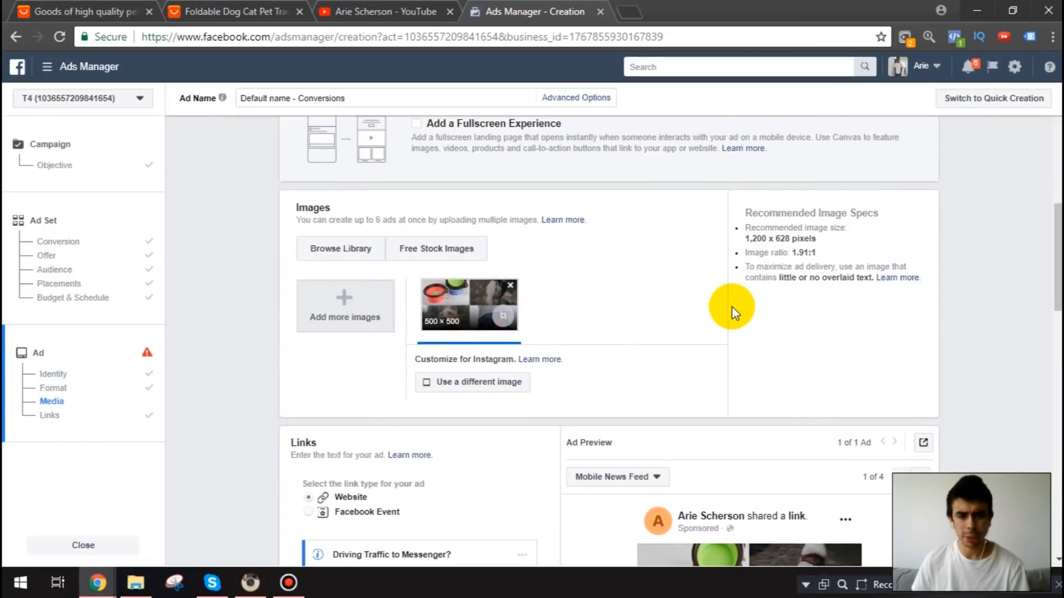
scroll(612, 323, "down", 6)
left_click(426, 298)
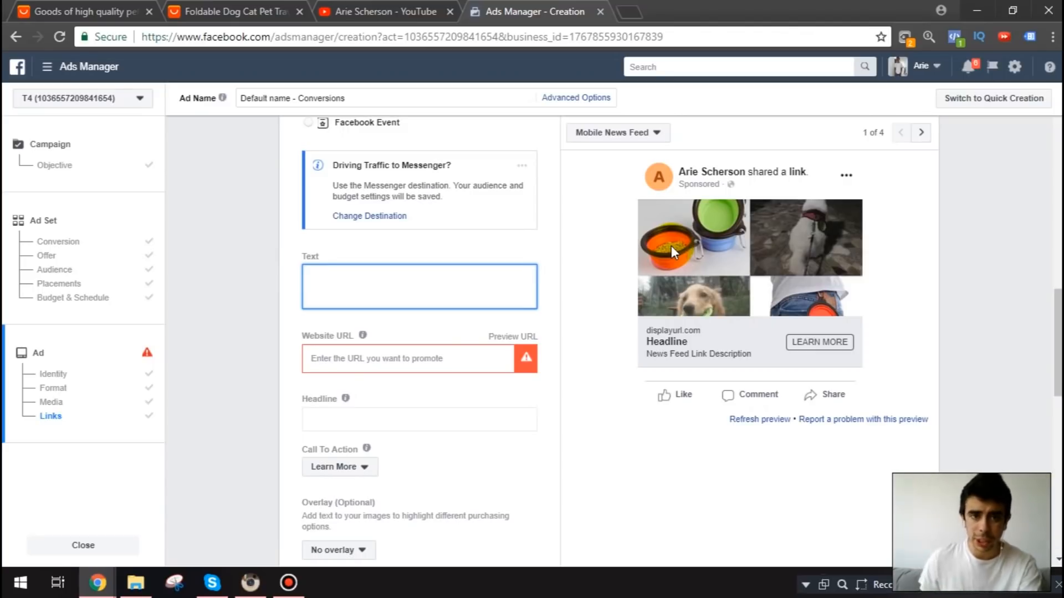
Open the emoji page piliapp.com/facebook-symbols/ in a new browser tab
left_click(636, 7)
type("pl")
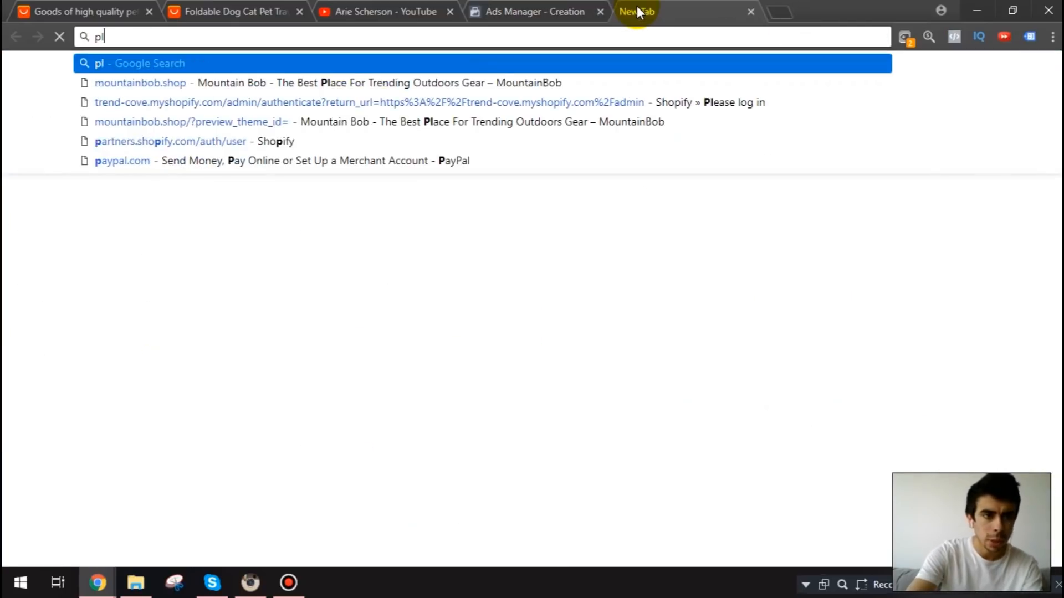
key("BackSpace")
type("iliapp.com/facebook-symbols/")
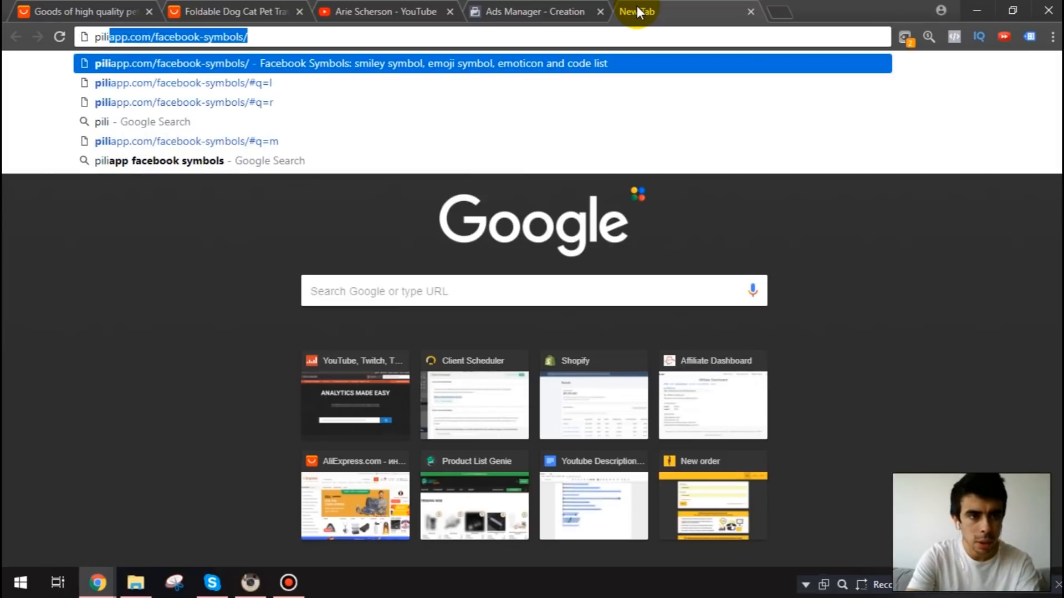
key("Return")
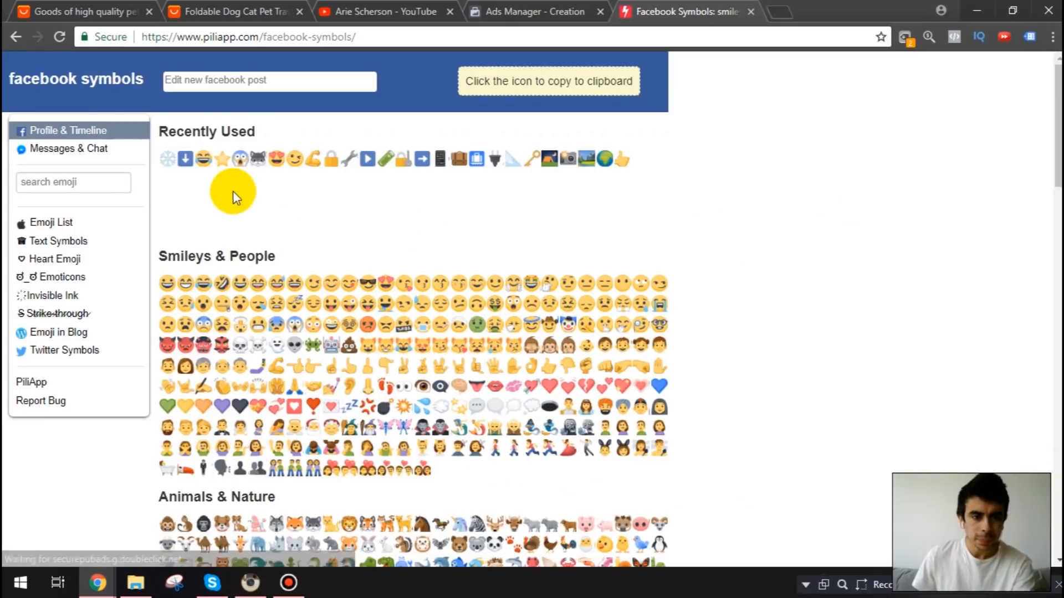
left_click(490, 6)
left_click(645, 9)
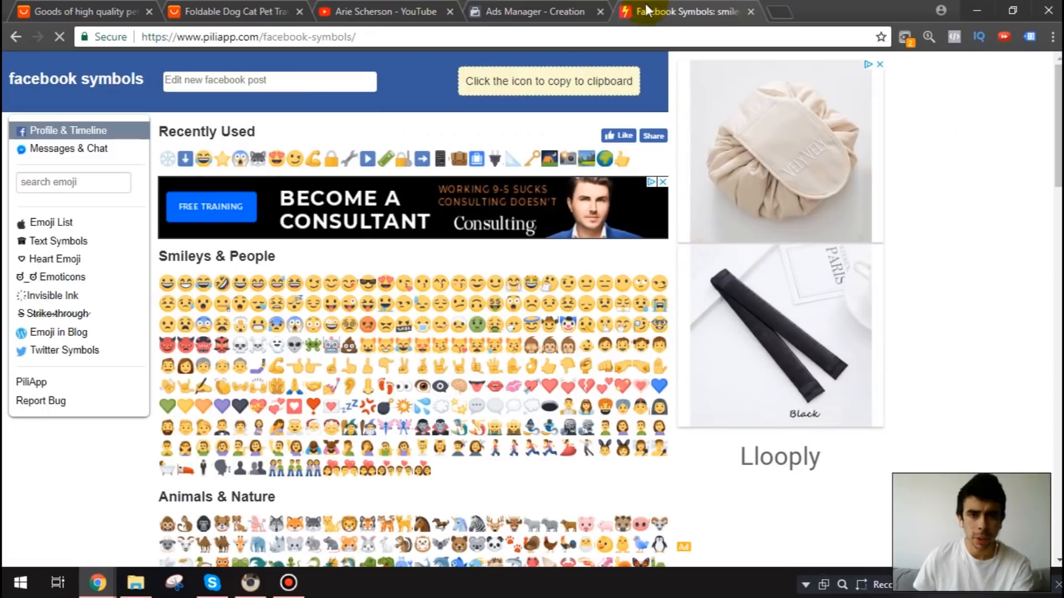
Search the emoji page for "dog", copy the dog face emoji and return to Ads Manager
left_click(102, 186)
left_click(79, 187)
type("dog")
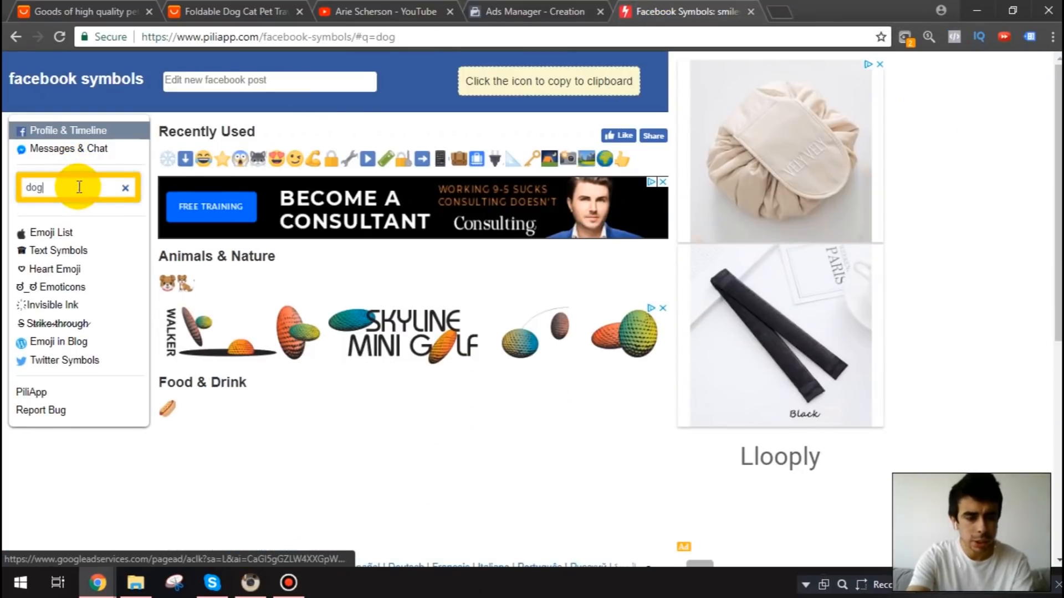
left_click(171, 286)
left_click(529, 11)
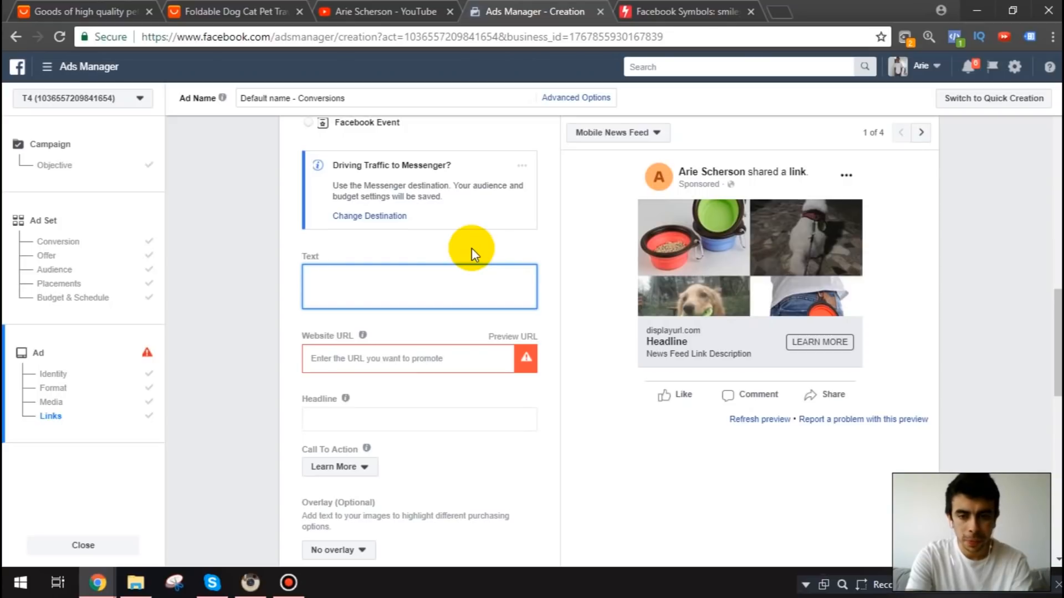
type("Foldable")
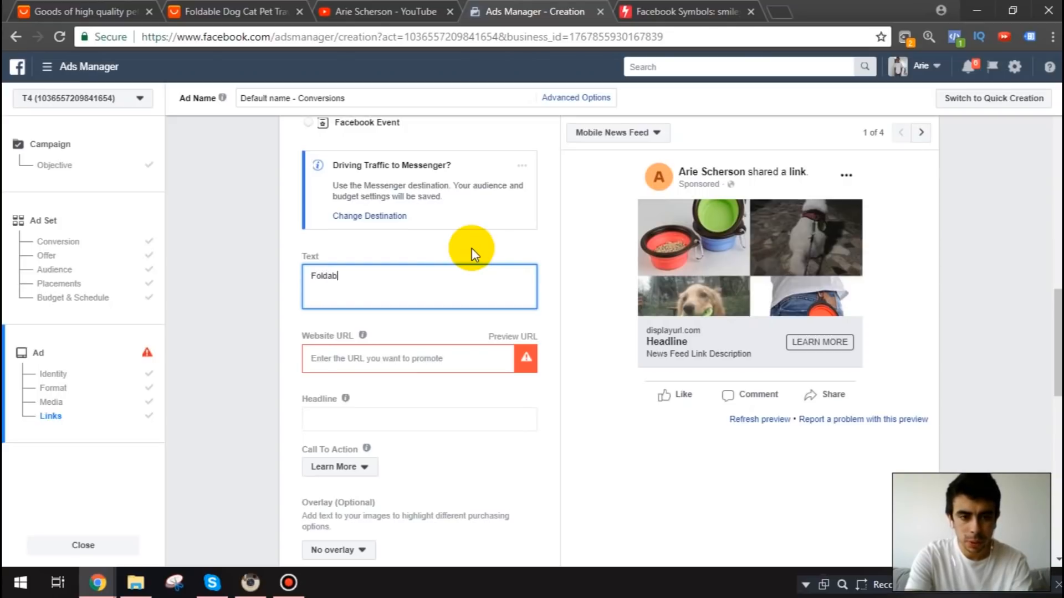
key("BackSpace")
key("BackSpace")
key("BackSpace")
key("BackSpace")
key("BackSpace")
key("BackSpace")
key("BackSpace")
key("BackSpace")
type("D")
key("BackSpace")
Write "Your dog will never go hungry while traveling ever again" as the ad text, ending with the copied dog face emoji
type("Your d")
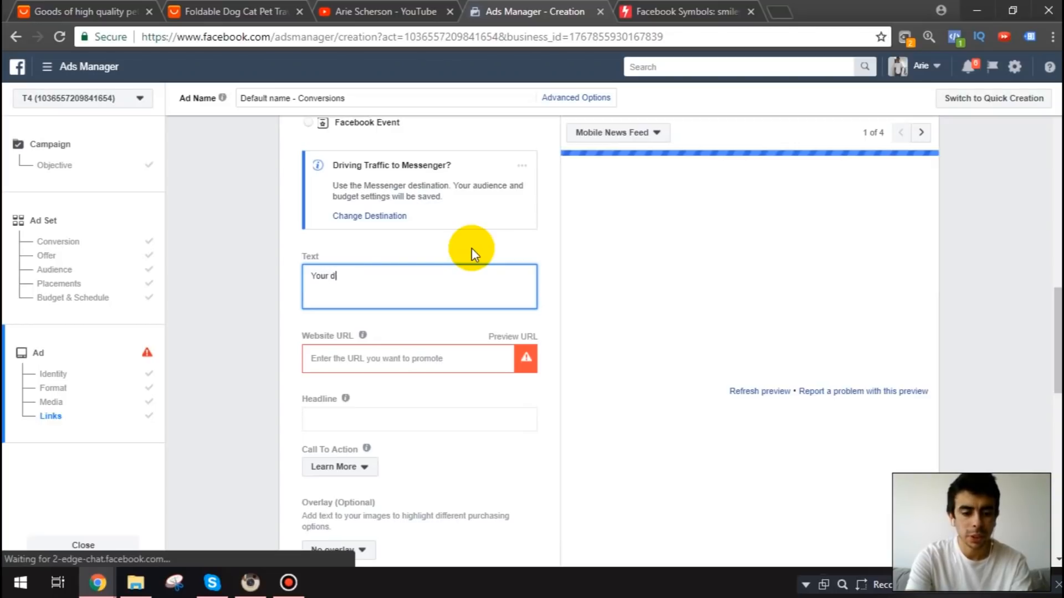
type("og will never ")
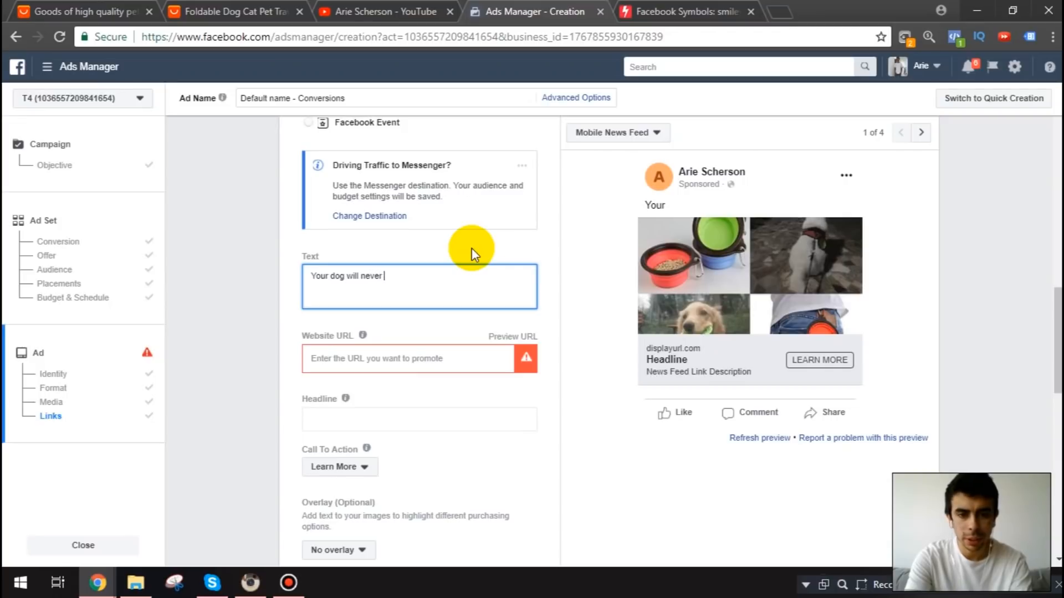
type("go hungry ")
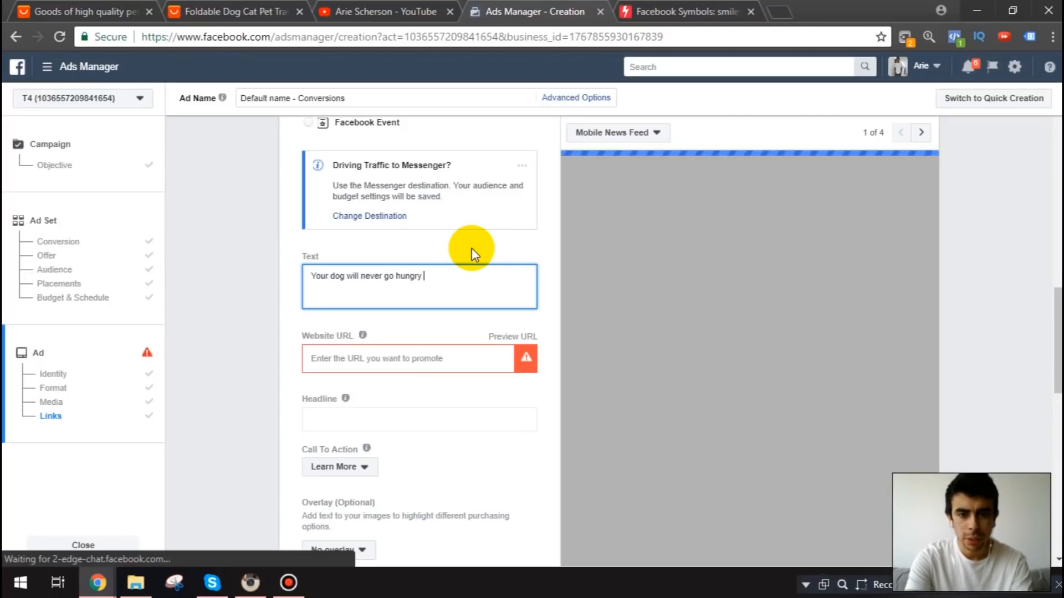
type("while traveling e")
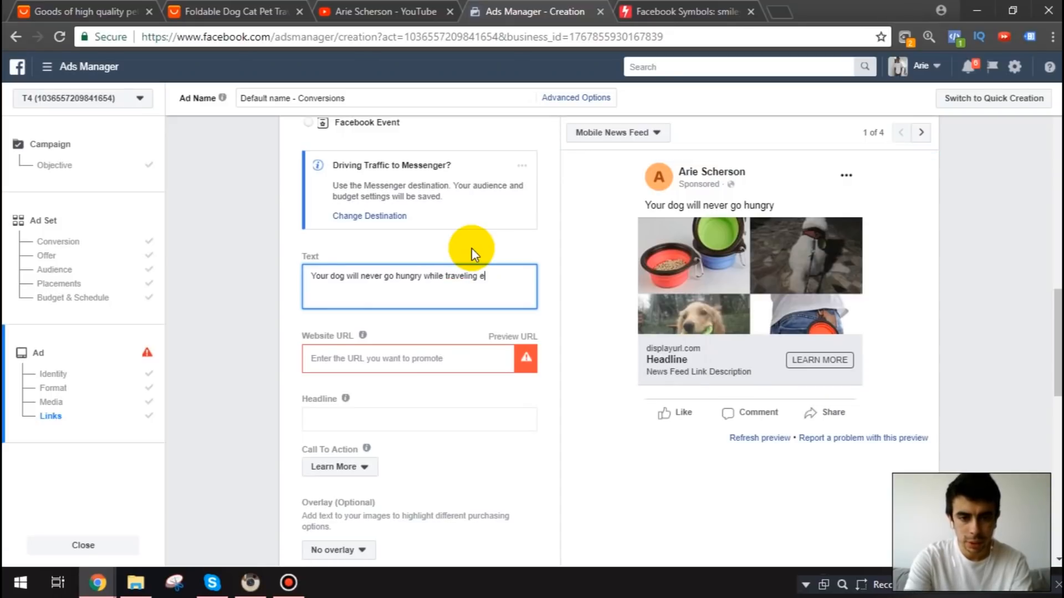
type("very")
key("BackSpace")
key("BackSpace")
type("again 🐶")
key("ctrl+v")
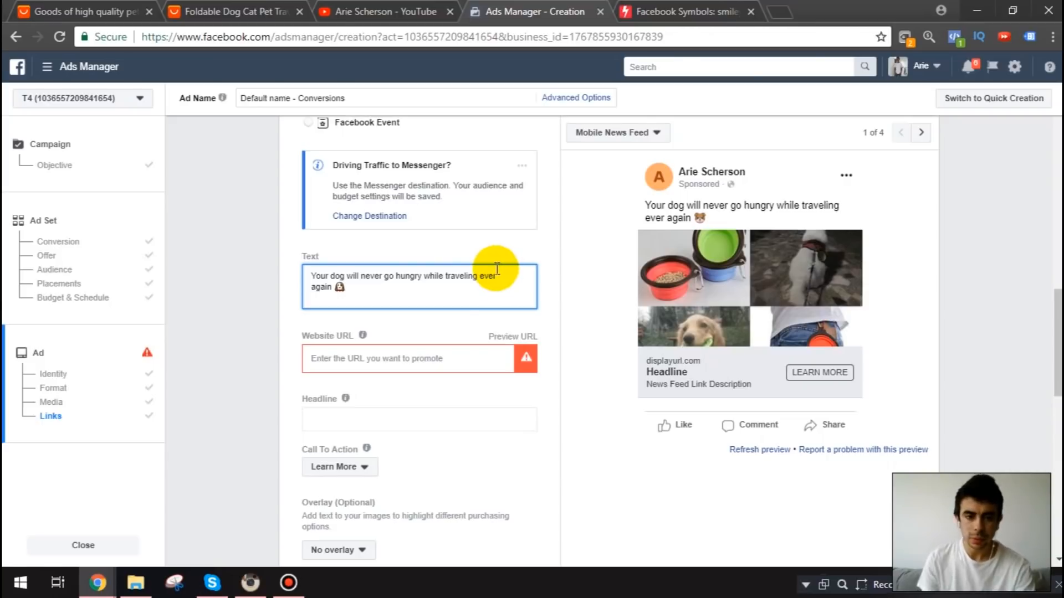
Add a second line to the ad text: "This foldable travel bowl is perfect for traveling with pets!"
key("Return")
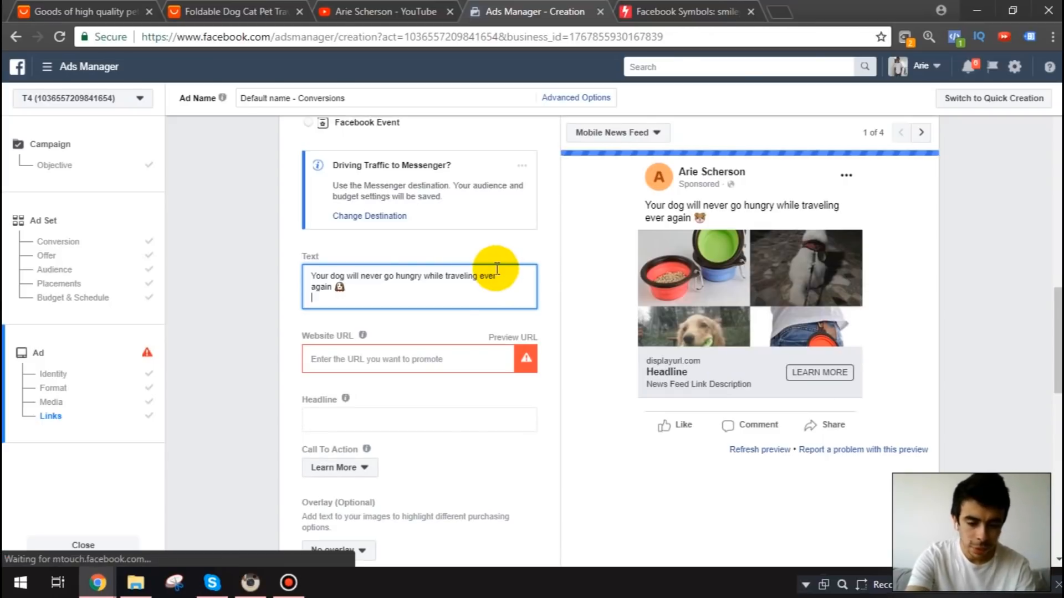
type("This foldable")
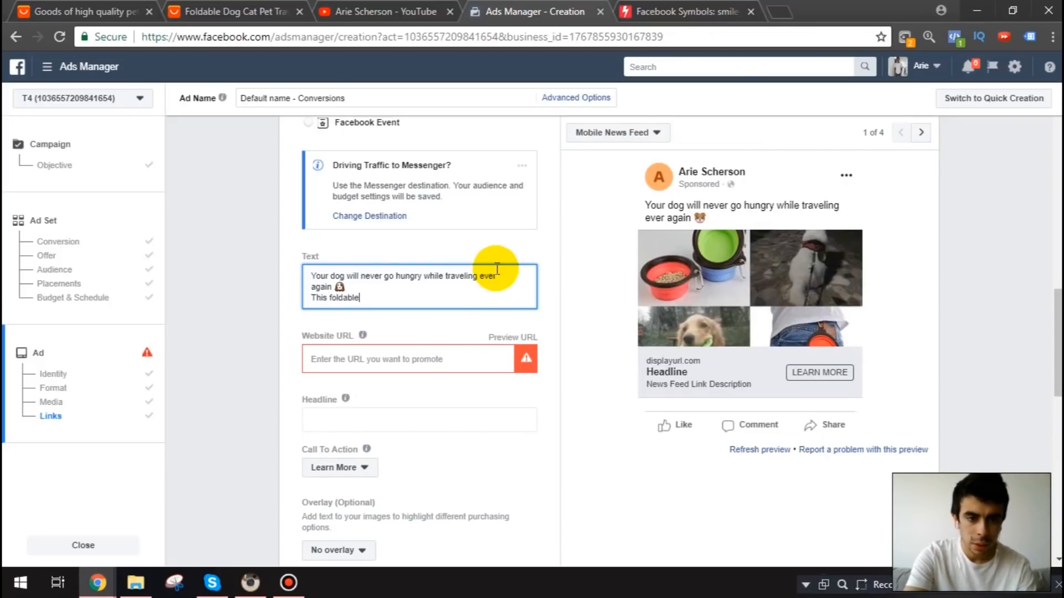
type(" travel ")
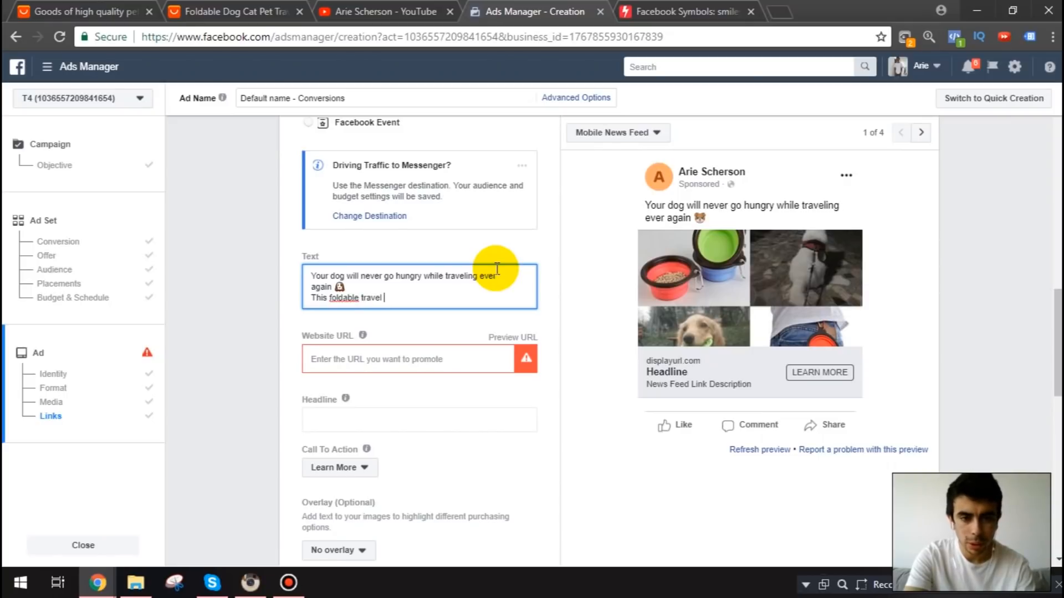
type("bowl")
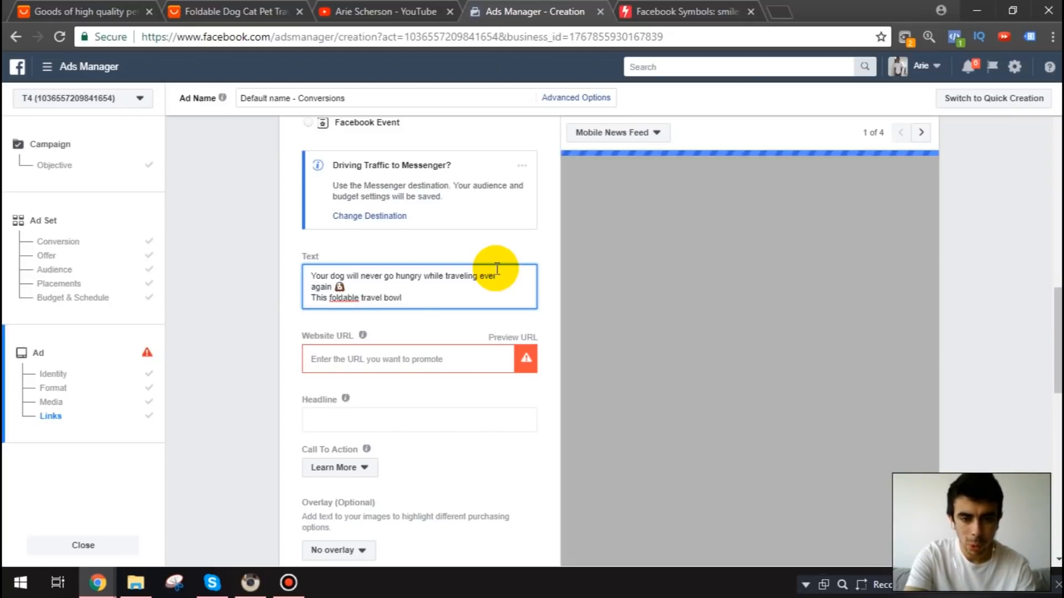
type(" is perfect for t")
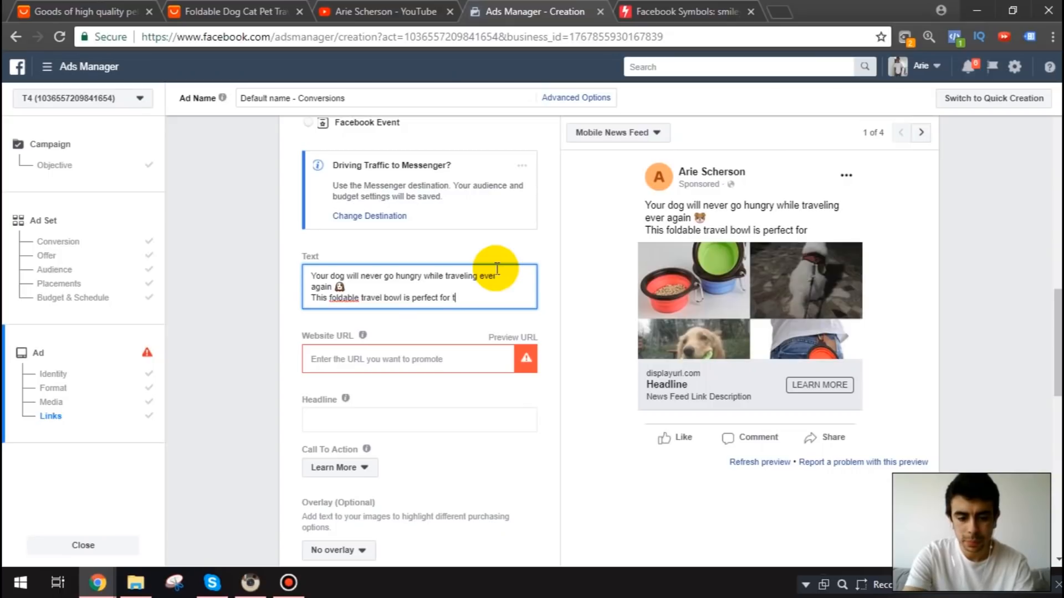
type("pets")
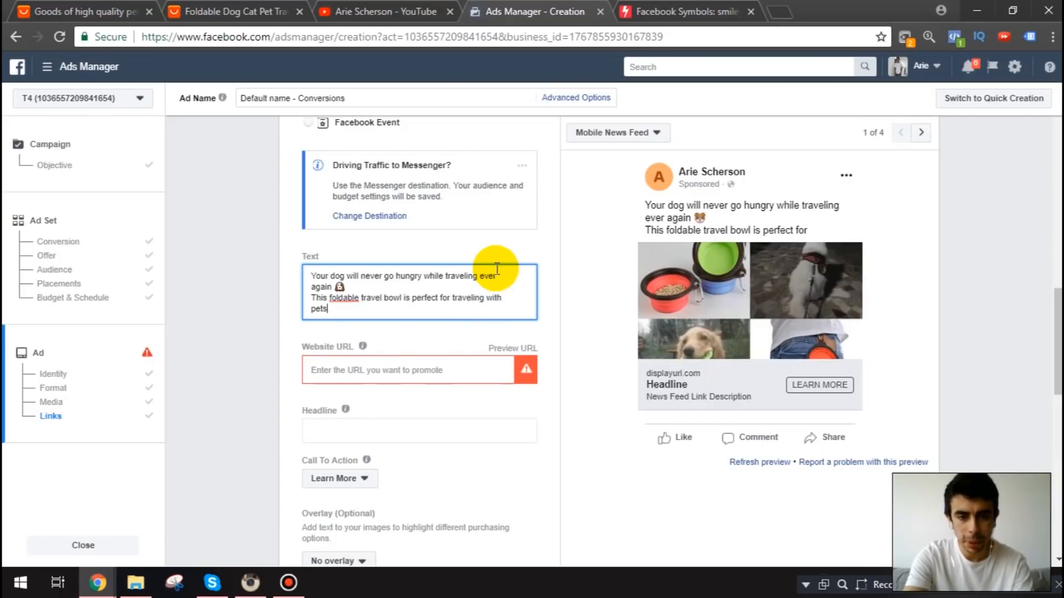
Change the ending of the ad text's second line to "your pet friends!"
key("BackSpace")
key("BackSpace")
key("BackSpace")
key("BackSpace")
key("BackSpace")
type("your")
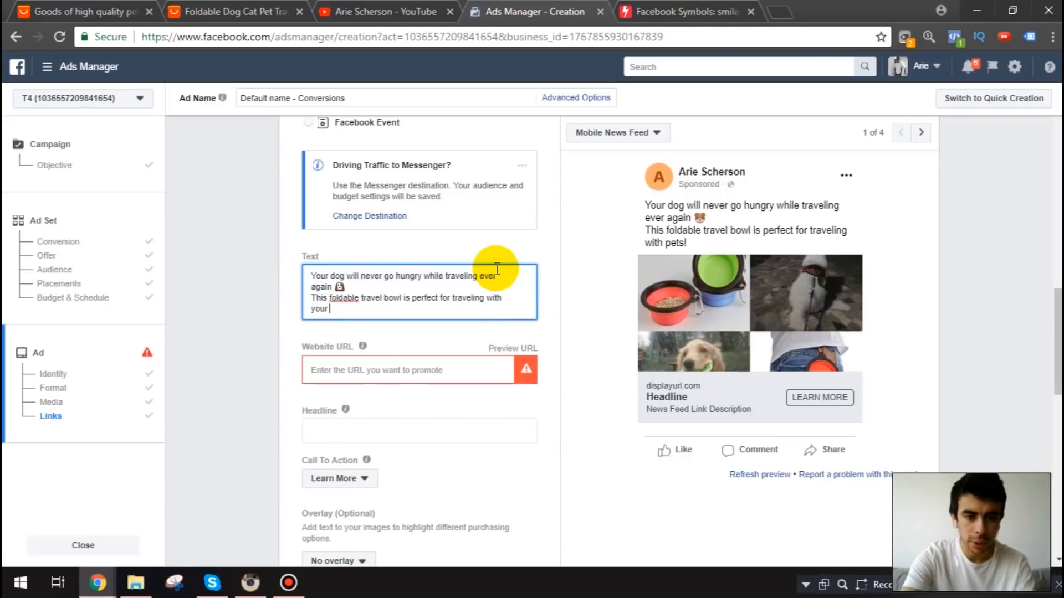
type(" pet friends!")
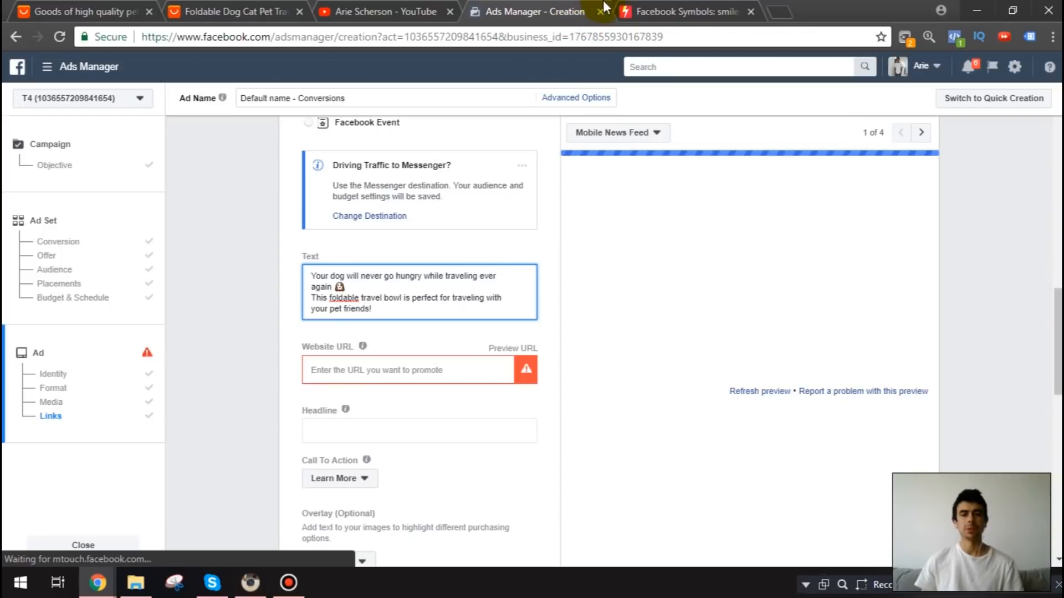
Copy the full-body dog emoji from the emoji page and add it at the end of the ad text in Ads Manager
left_click(656, 7)
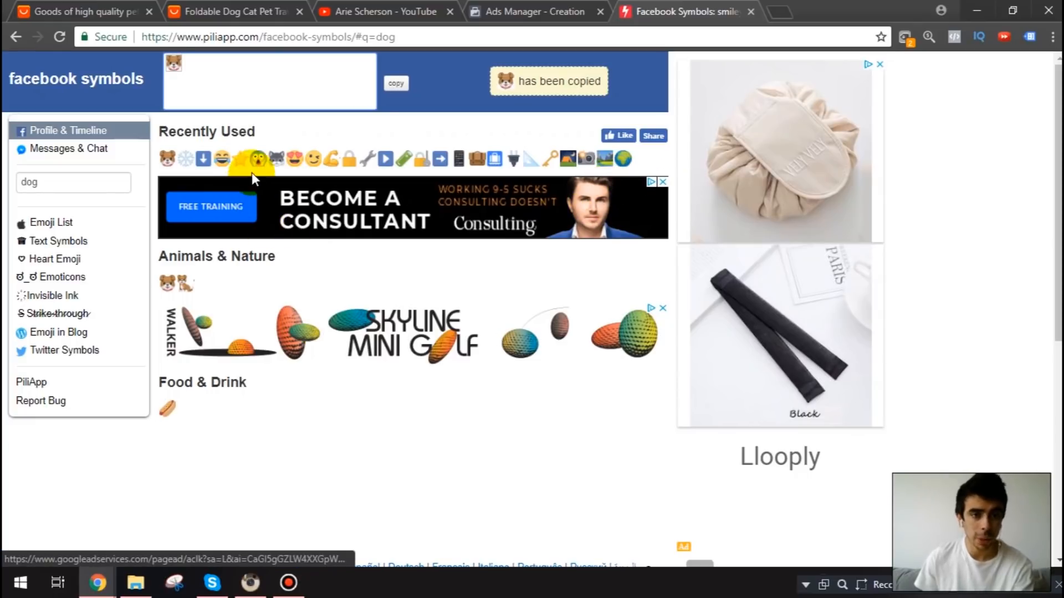
left_click(185, 284)
left_click(497, 9)
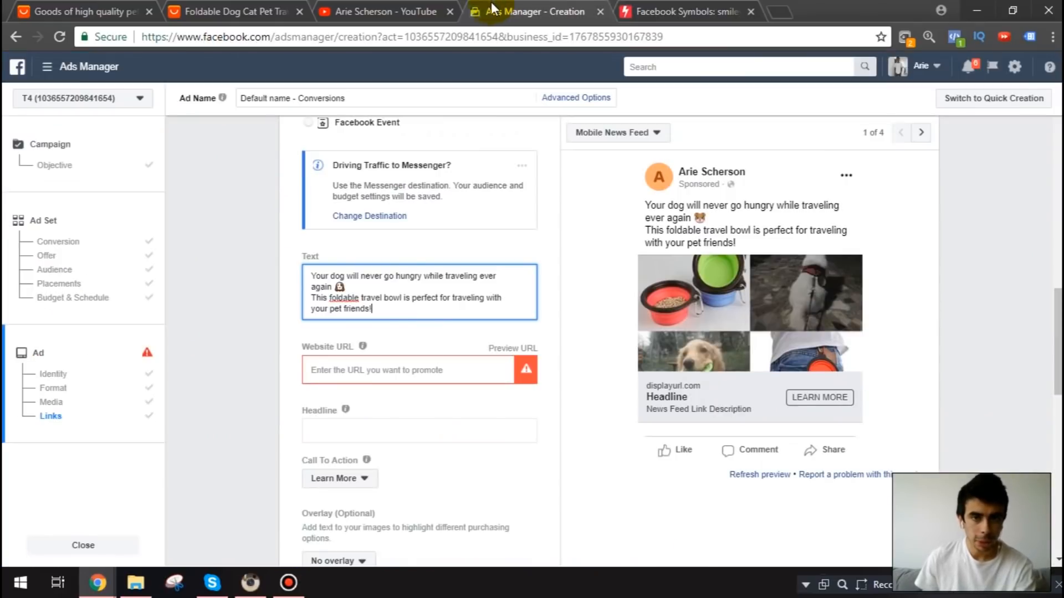
left_click(380, 308)
key("ctrl+v")
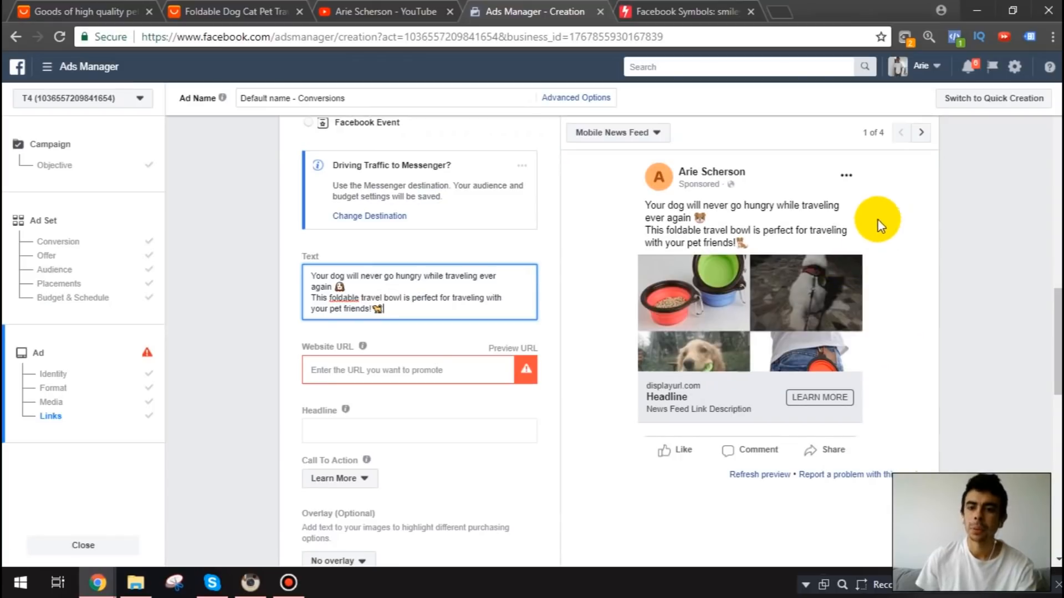
Search the emoji page for "heart", copy the heart-eyes smiley and replace the dog emoji at the end of the ad text with it
left_click(706, 5)
left_click(91, 182)
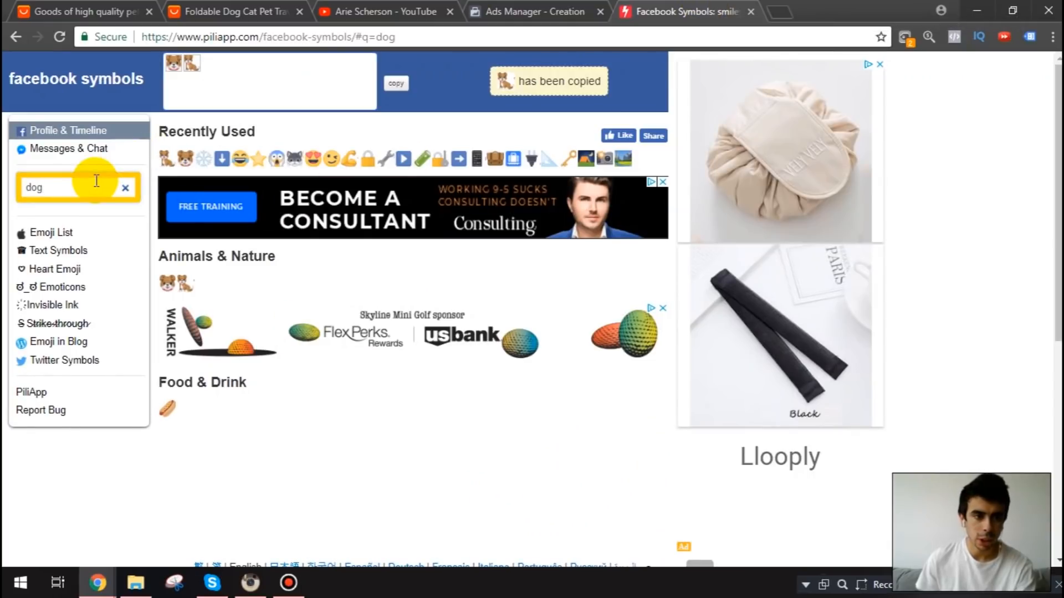
key("BackSpace")
key("BackSpace")
key("BackSpace")
type("heart")
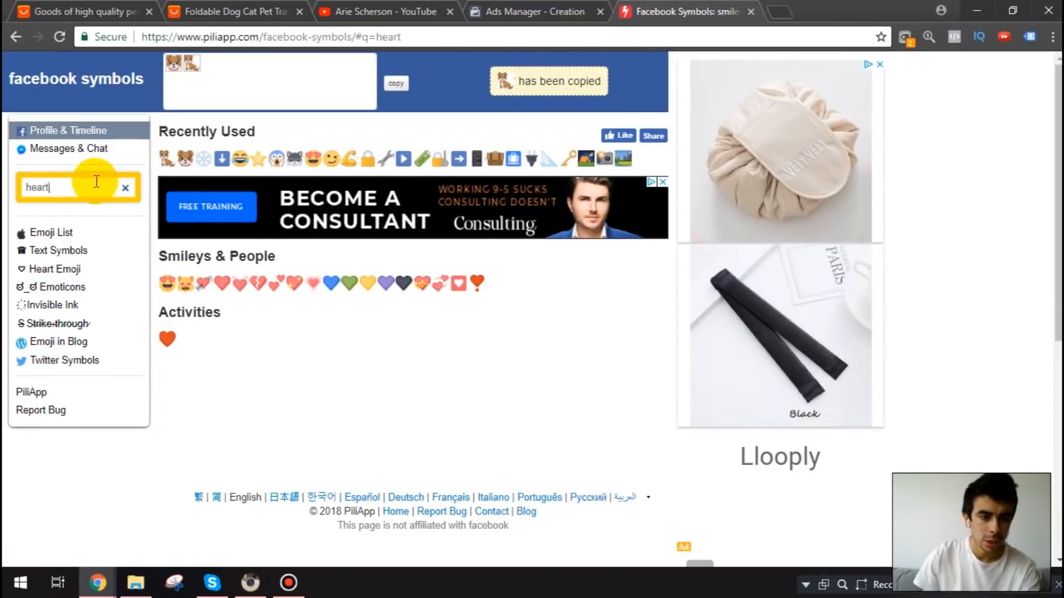
left_click(166, 283)
left_click(580, 7)
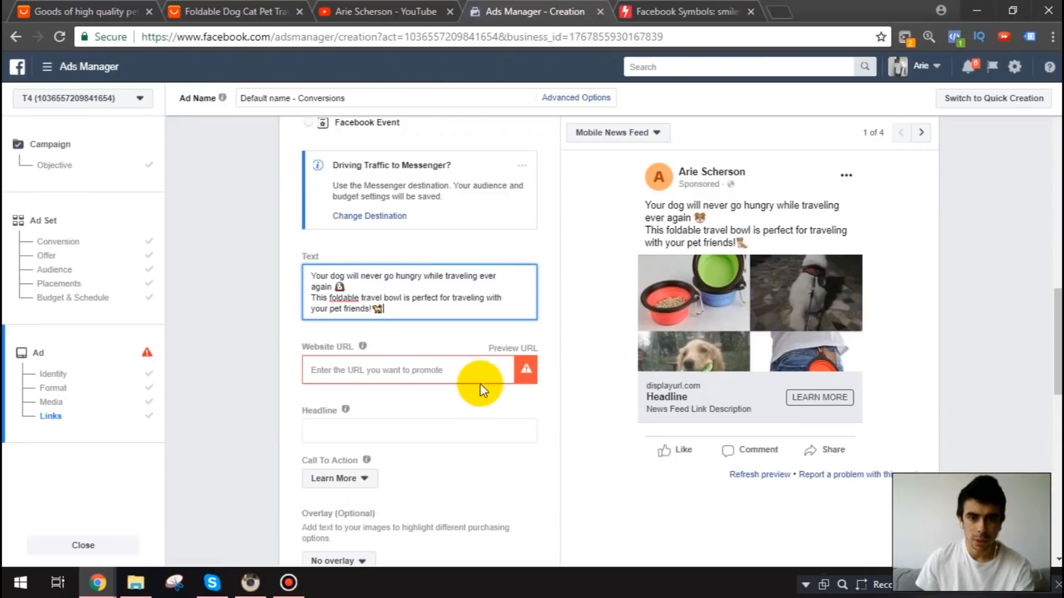
key("ctrl+v")
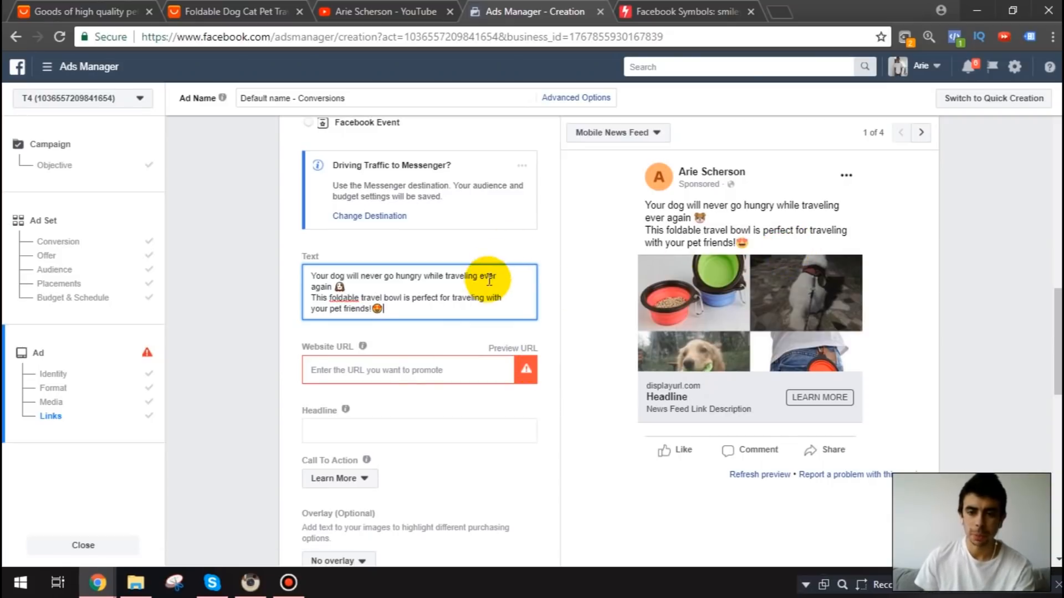
Leave a blank line below the ad text and add the line "Check it out here"
key("Return")
key("Return")
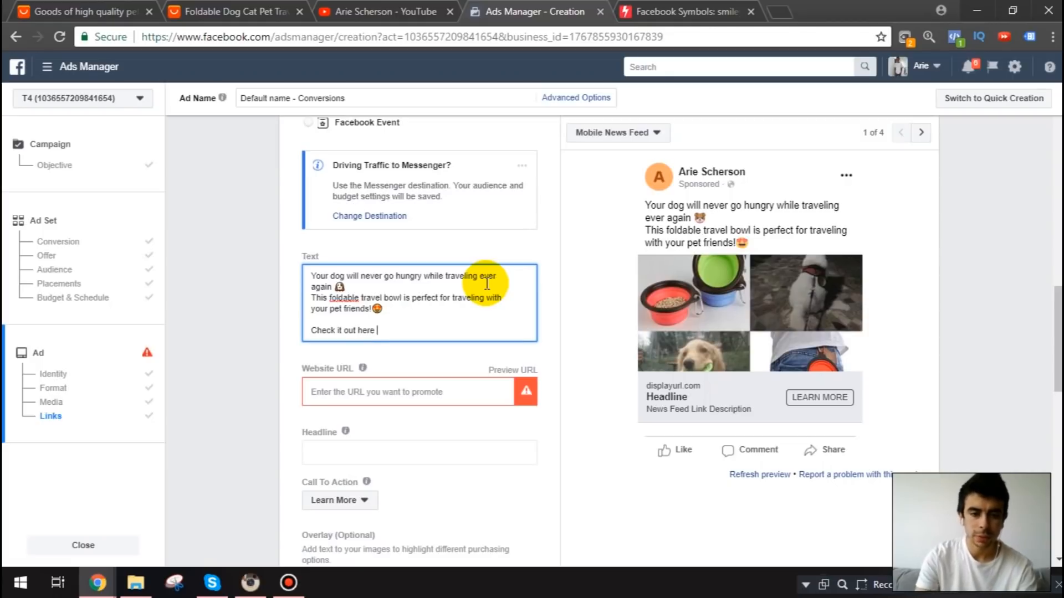
left_click(687, 11)
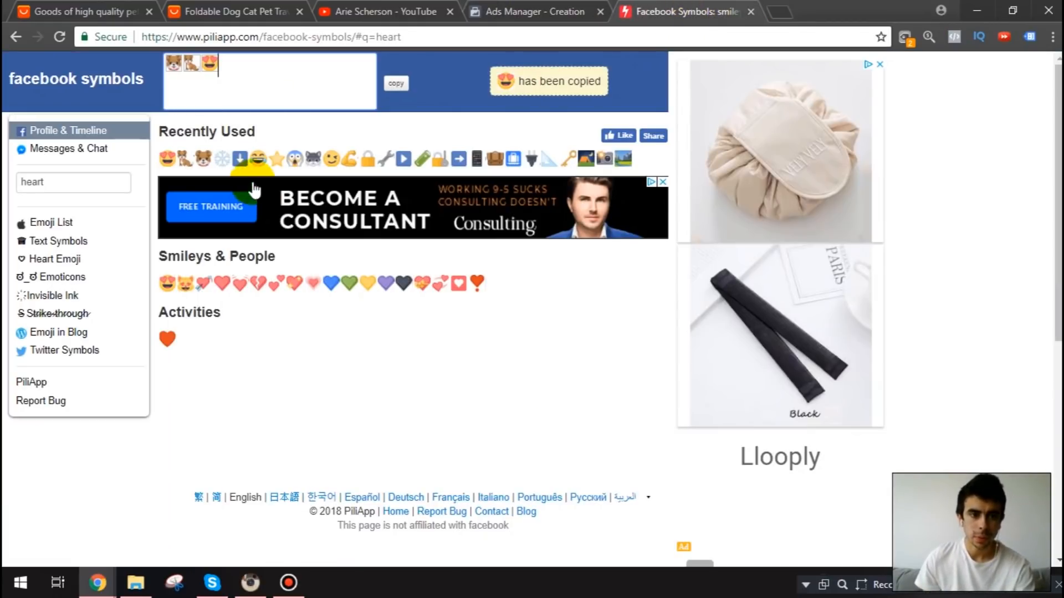
left_click(459, 159)
left_click(487, 32)
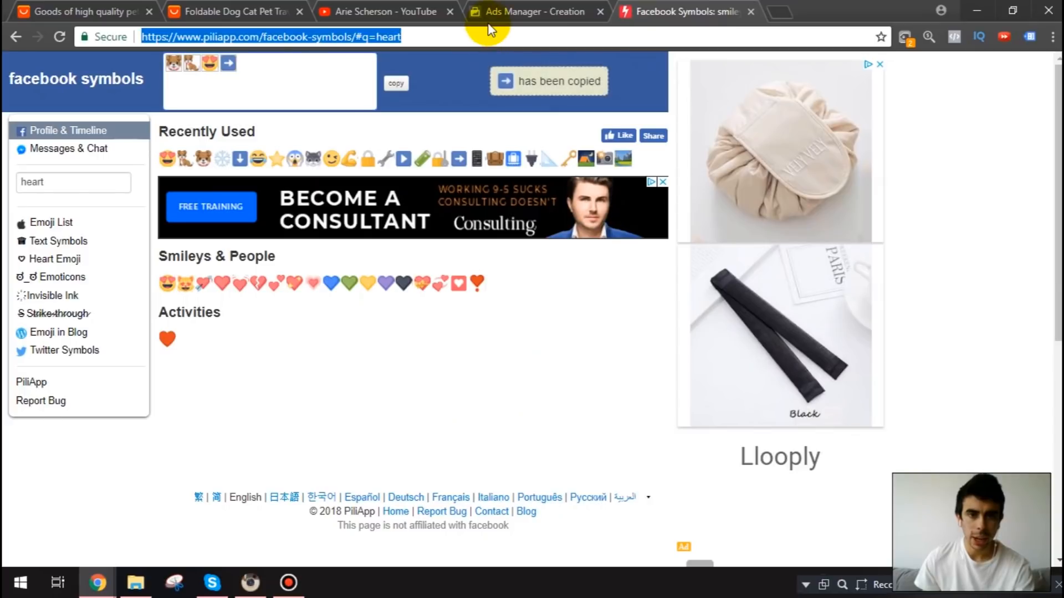
left_click(499, 11)
left_click(687, 12)
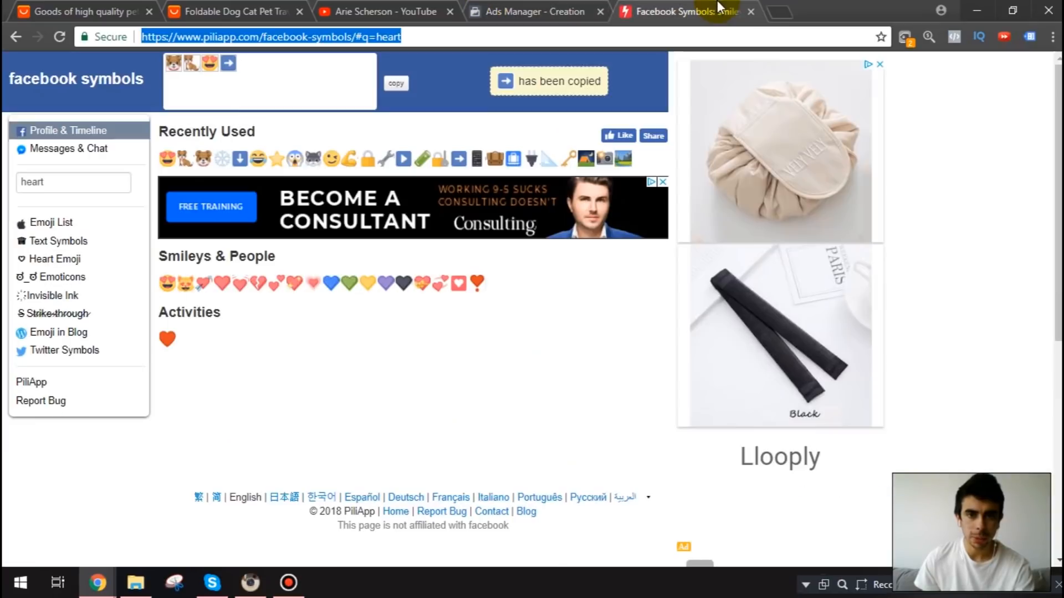
Search the emoji page for "finger", copy the right-pointing hand and add it after "Check it out here" in the ad text
left_click(64, 182)
key("BackSpace")
key("BackSpace")
key("BackSpace")
key("BackSpace")
key("BackSpace")
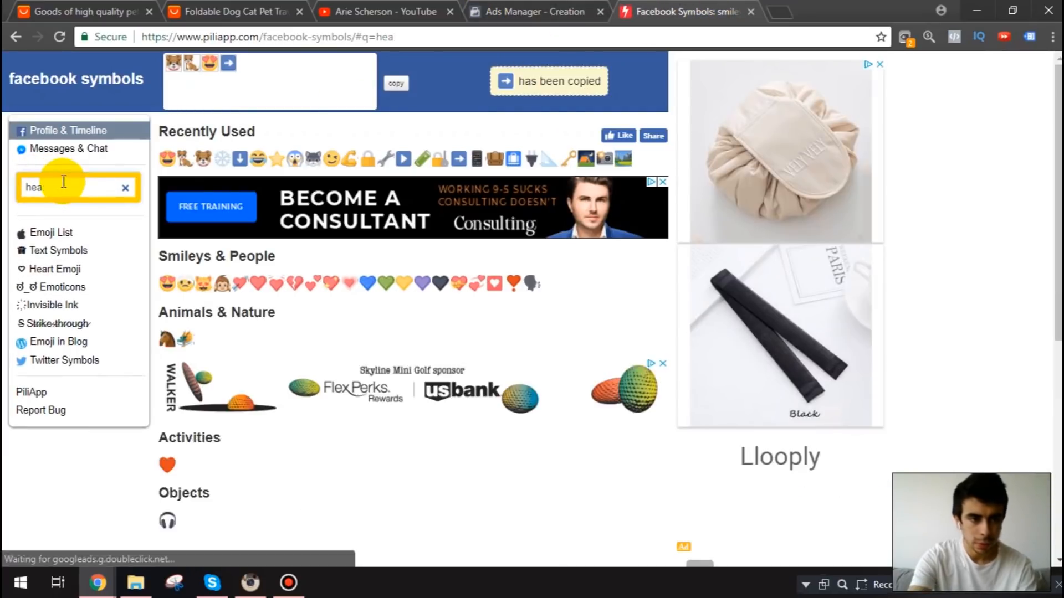
type("finger")
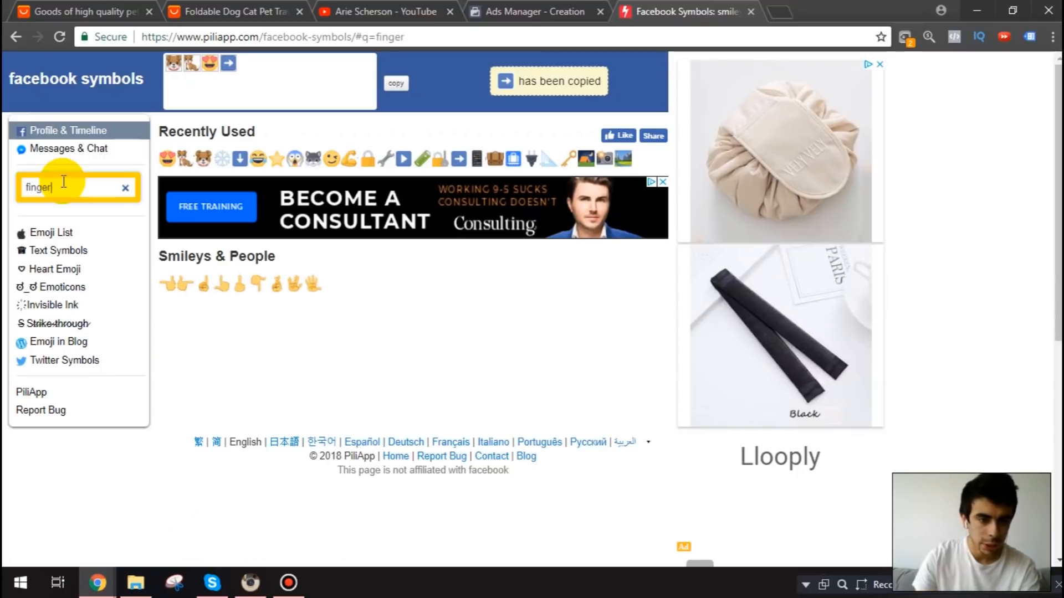
left_click(168, 283)
left_click(544, 7)
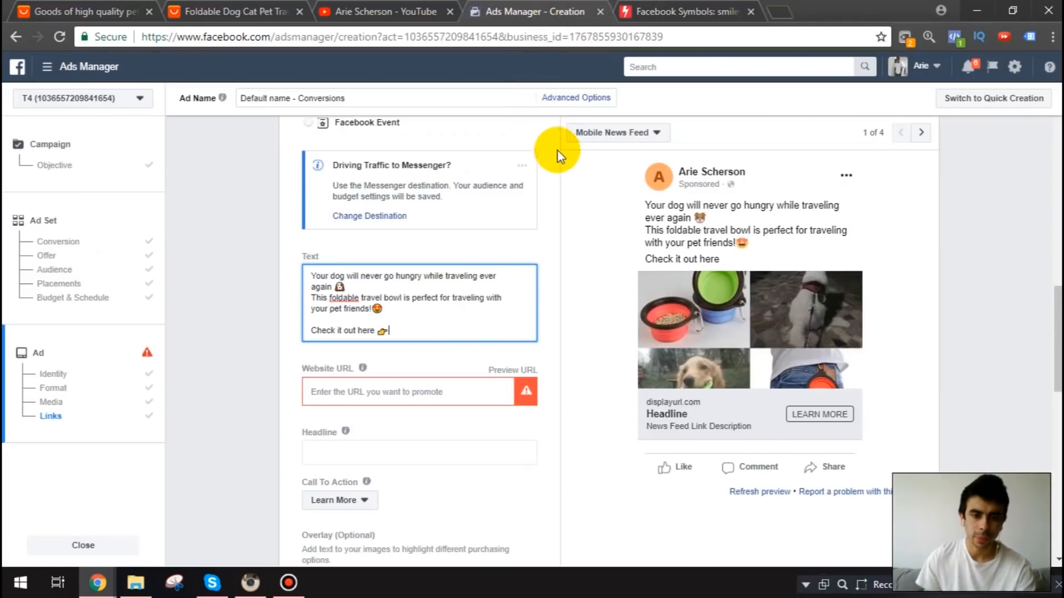
type("👉")
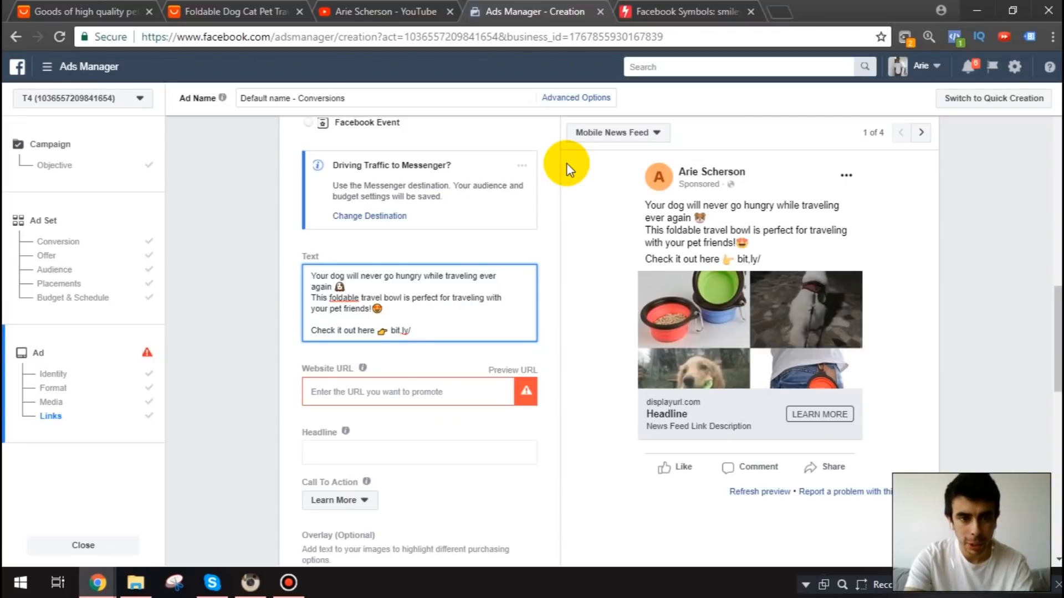
Put the short link bit.ly/FoldableTravelBowl after the pointing hand emoji in the ad text
key("BackSpace")
key("BackSpace")
key("BackSpace")
key("BackSpace")
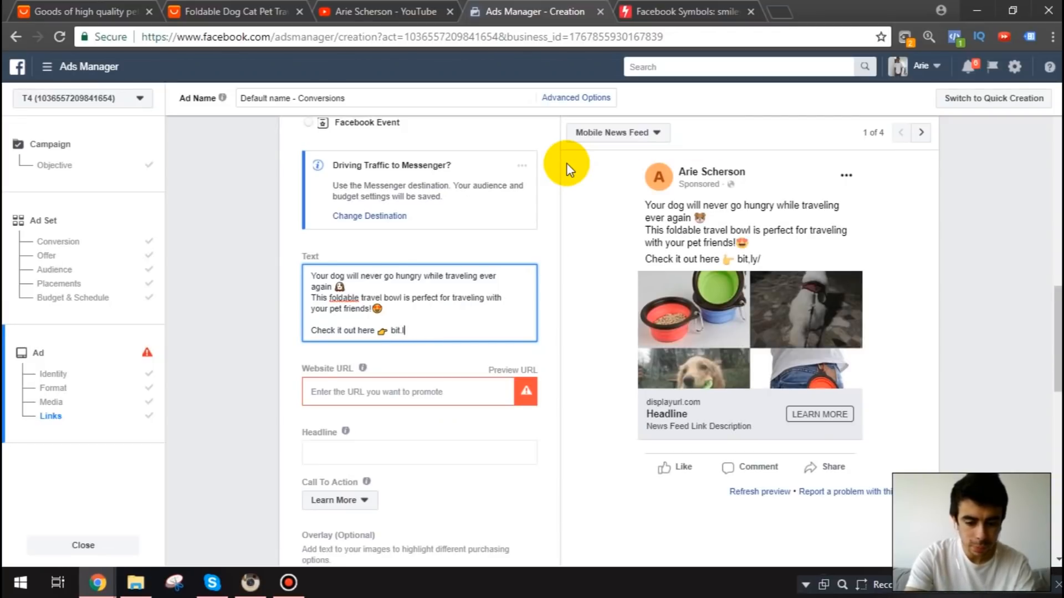
type(".ly/FoldableTrav")
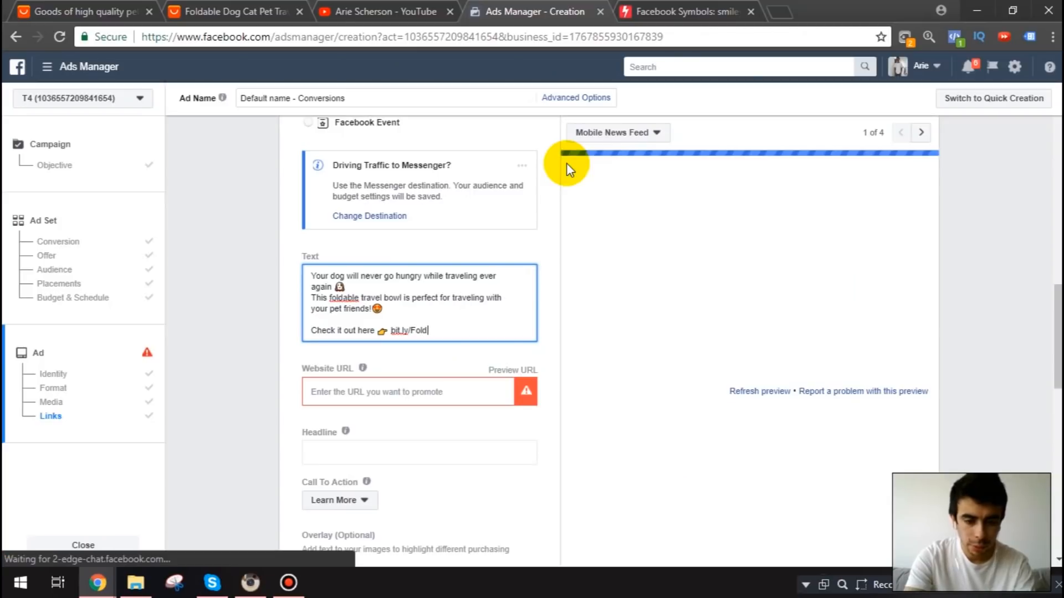
type("elBowl")
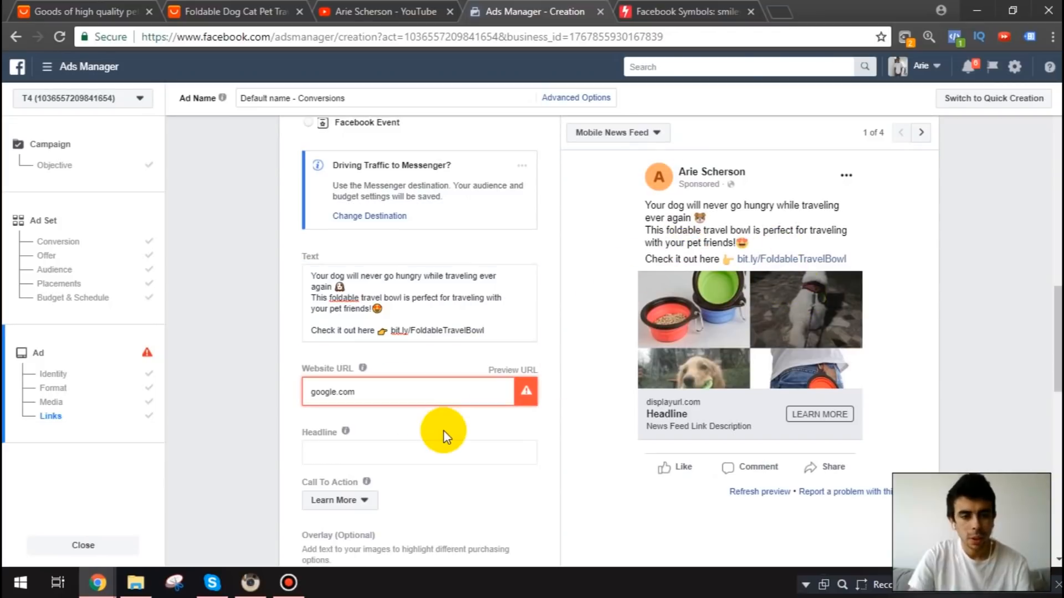
Set the website URL to google.com and the call to action to Shop Now
left_click(443, 430)
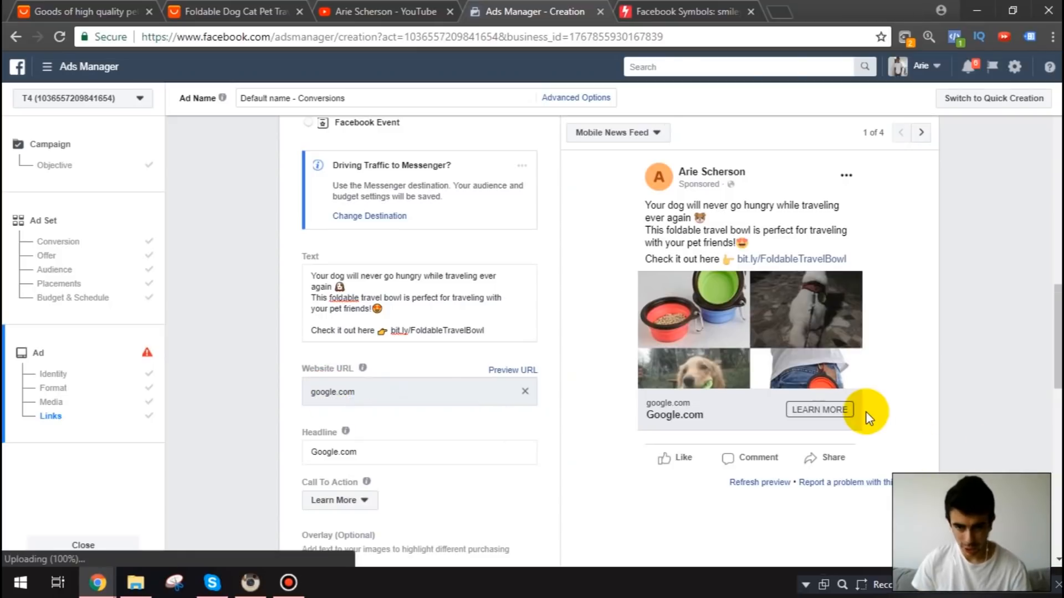
scroll(387, 421, "down", 1)
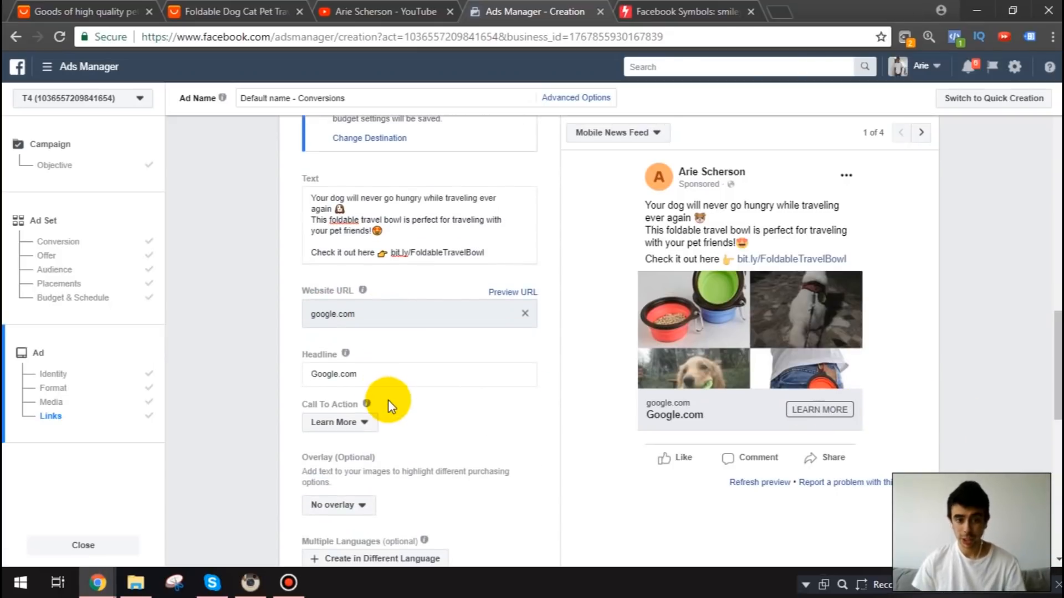
scroll(351, 356, "down", 3)
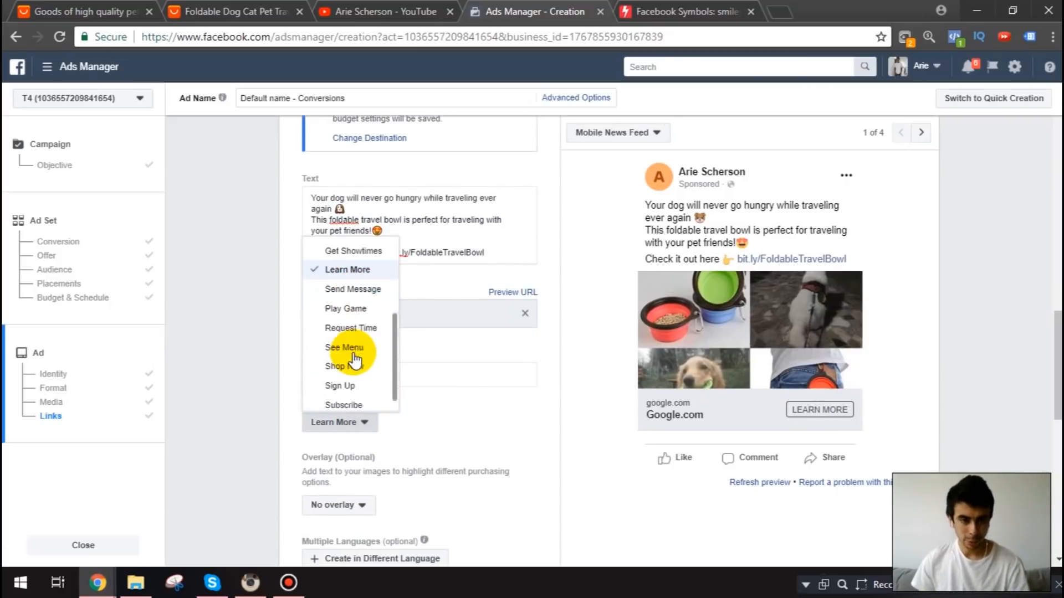
left_click(351, 346)
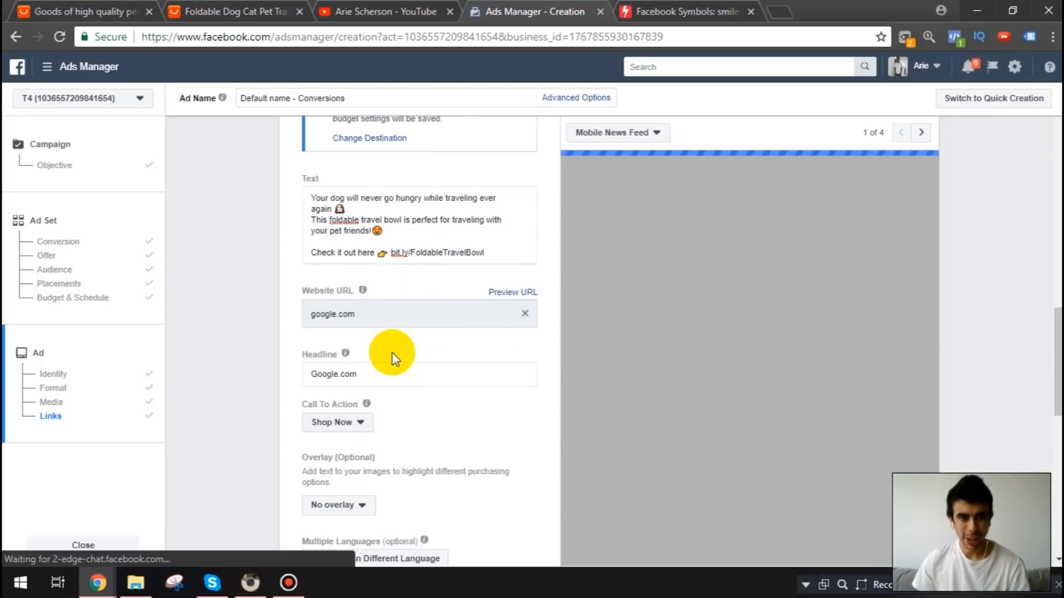
Replace the ad's headline with "Foldable Travel Pet Bowl"
left_click_drag(400, 374, 298, 372)
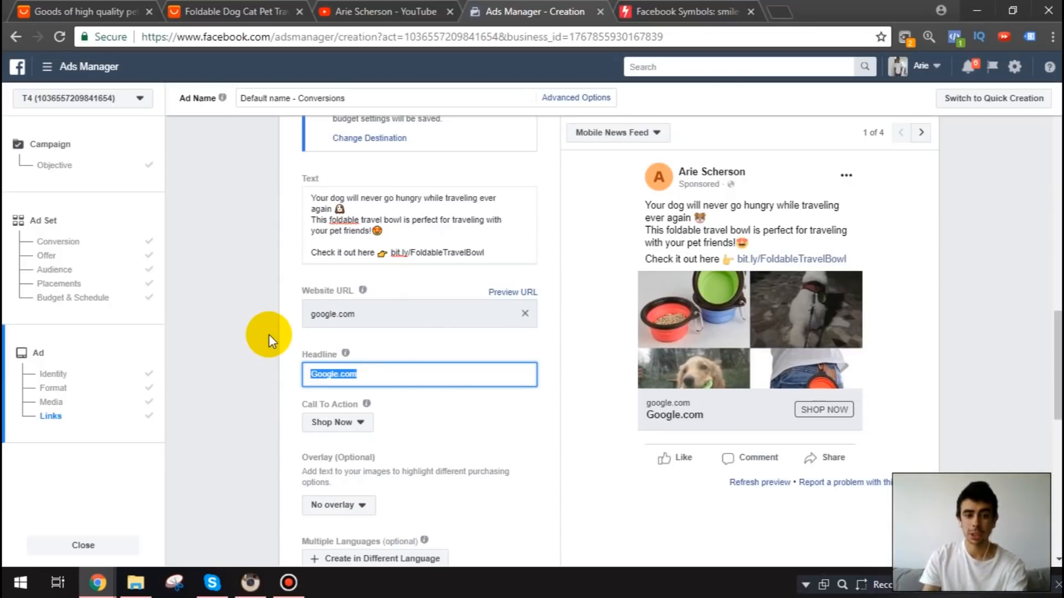
type("FOld")
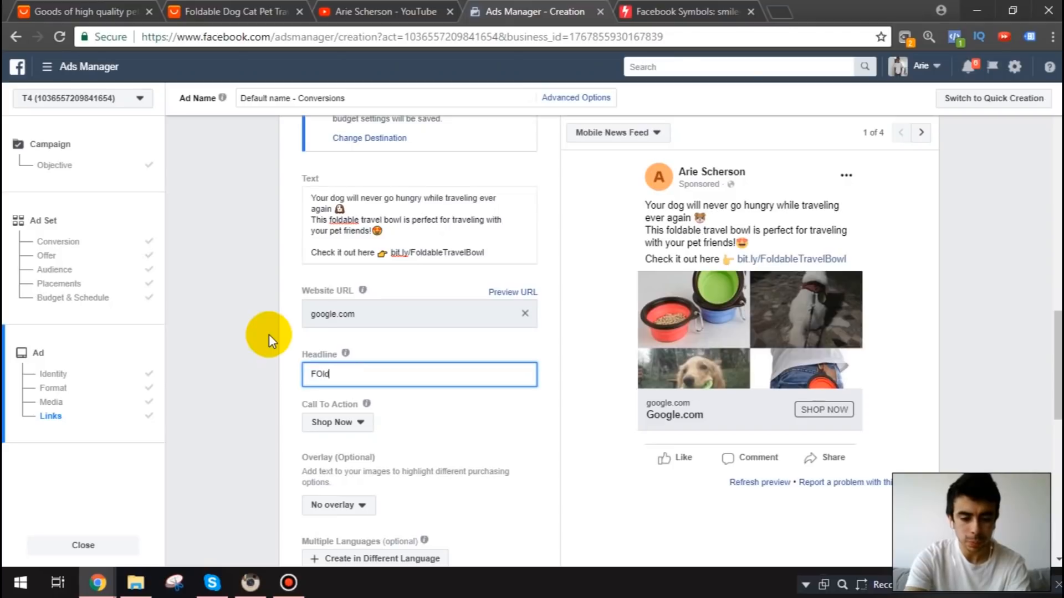
key("BackSpace")
key("BackSpace")
key("BackSpace")
type("oldable")
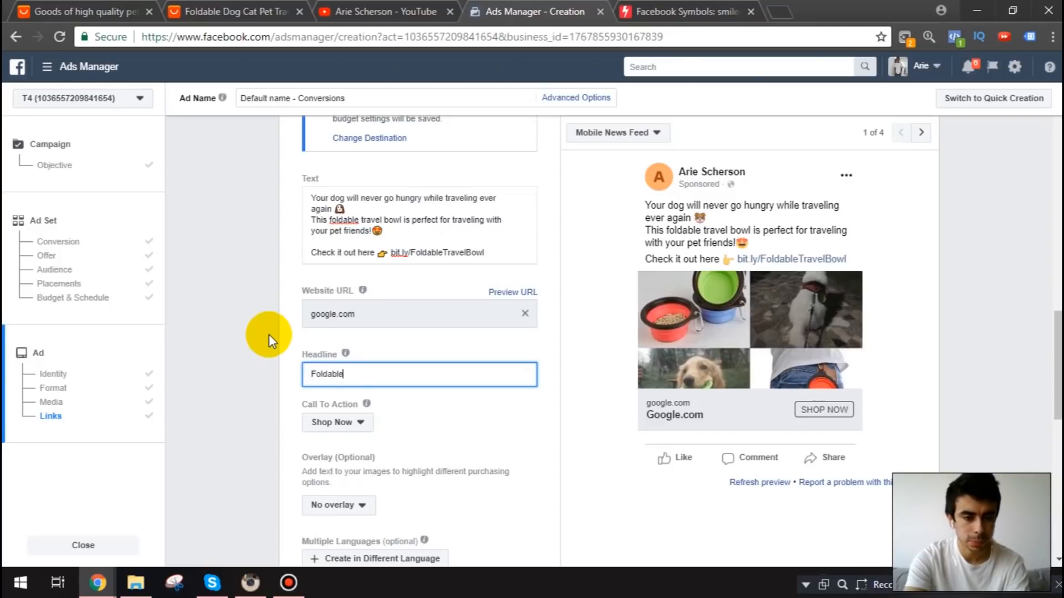
type(" Trave")
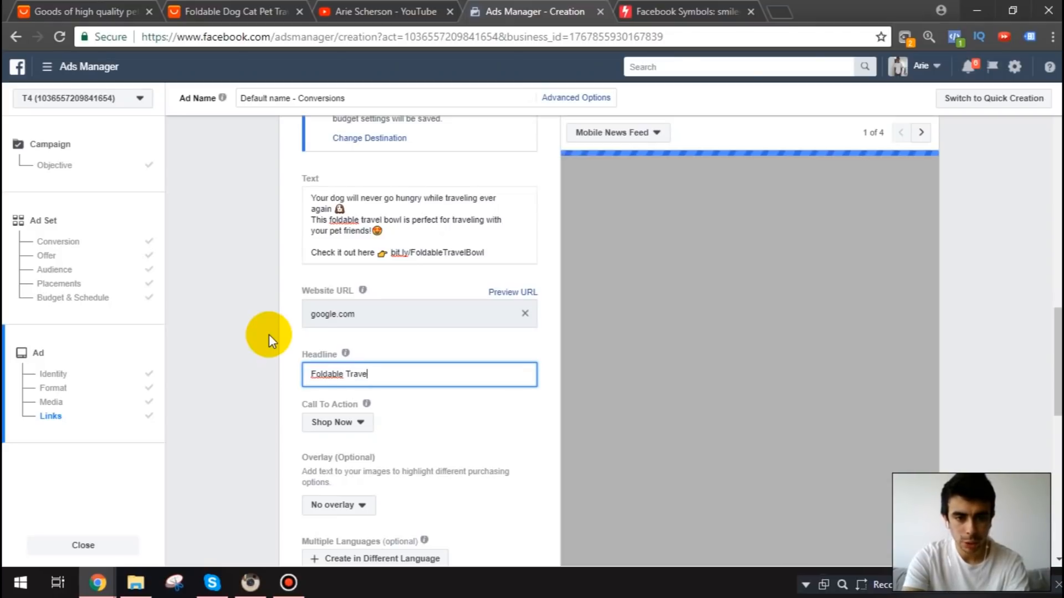
type("l Pet Bowl")
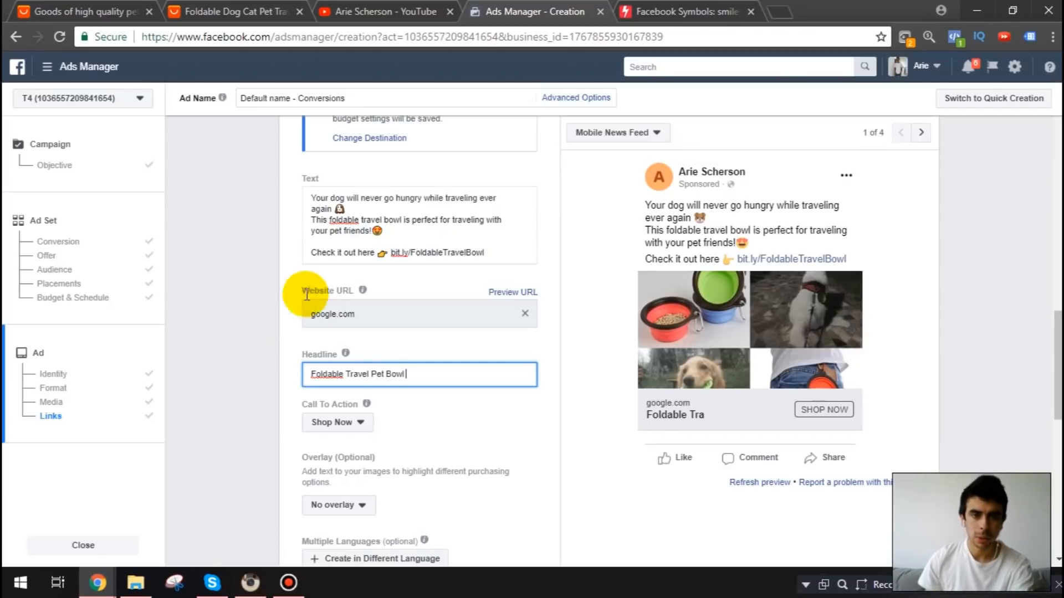
Search the emoji page for "travel" and "bowl" to look for an emoji suited to the headline
left_click(413, 11)
left_click(660, 10)
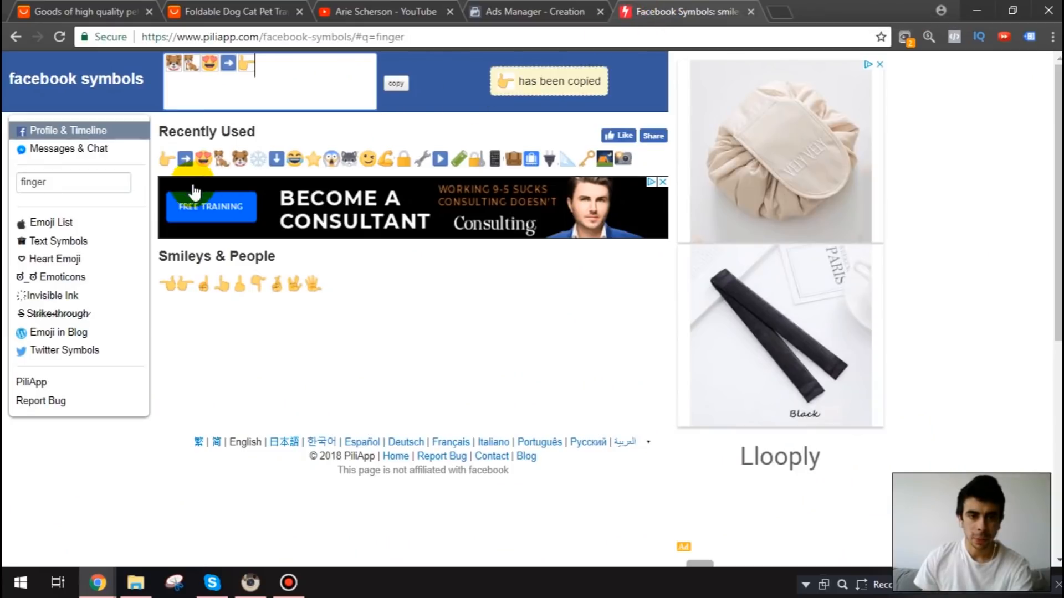
left_click(82, 191)
left_click(126, 187)
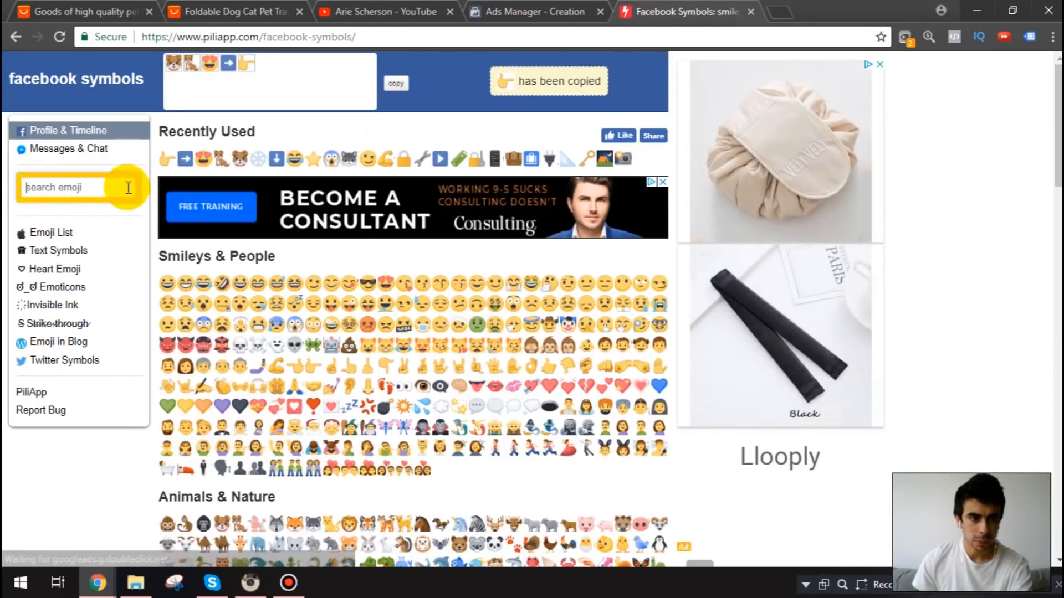
type("travel")
key("BackSpace")
key("BackSpace")
key("BackSpace")
key("BackSpace")
key("BackSpace")
key("BackSpace")
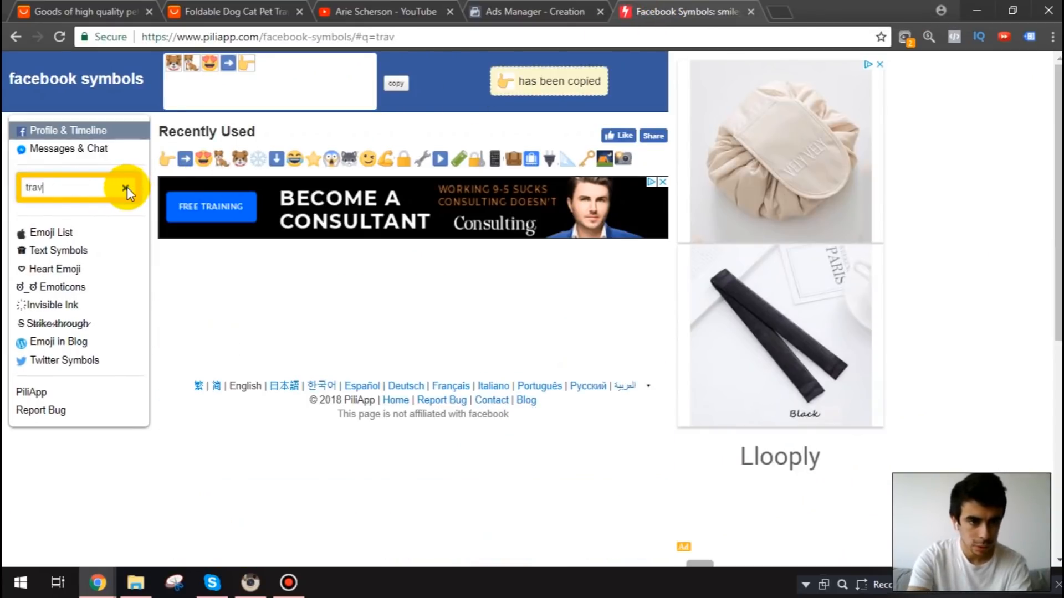
type("bowl")
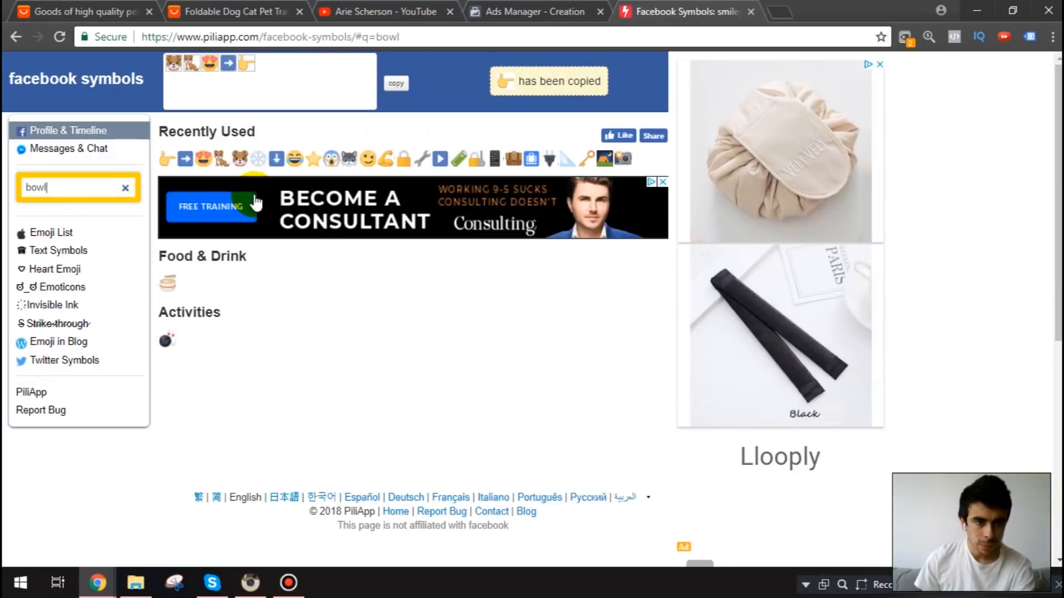
Copy the recently used dog face emoji and add it at the end of the ad's headline
left_click(239, 161)
left_click(515, 11)
type("🐻")
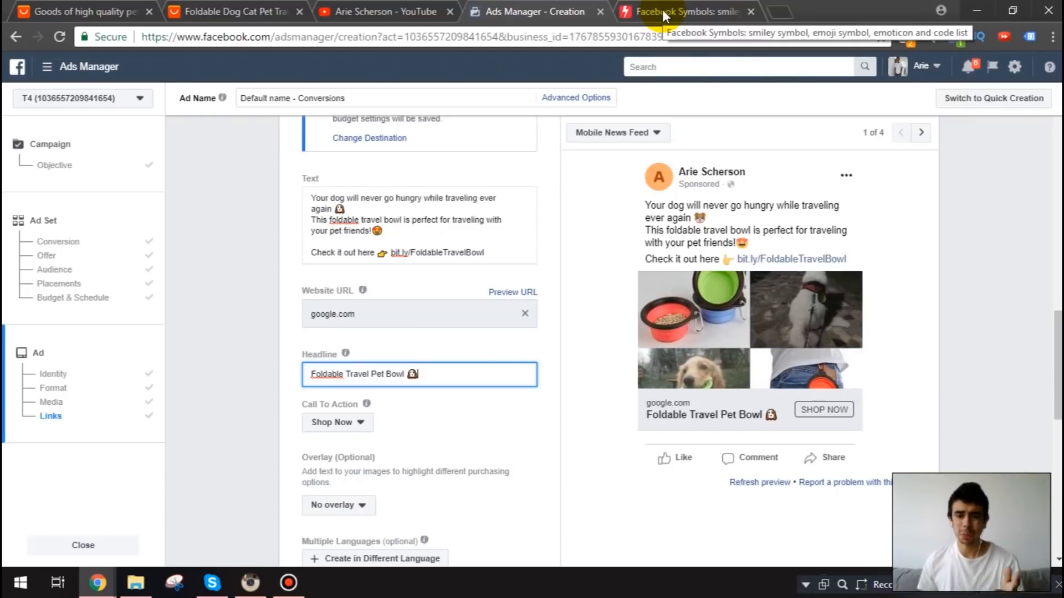
Copy the star emoji from the emoji page and fill the ad's News Feed link description with five stars
left_click(663, 9)
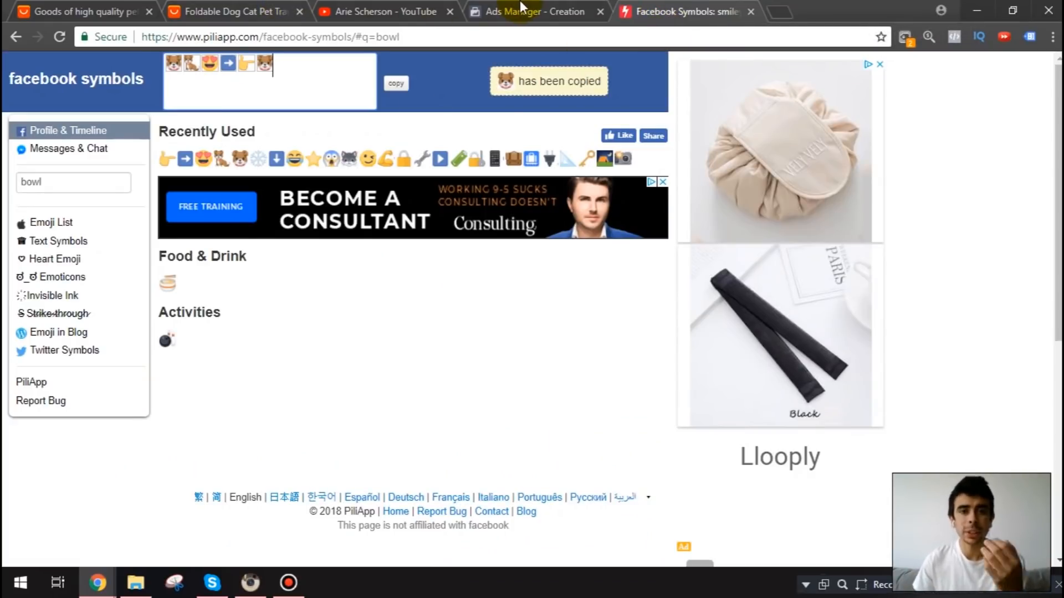
left_click(583, 8)
left_click(687, 10)
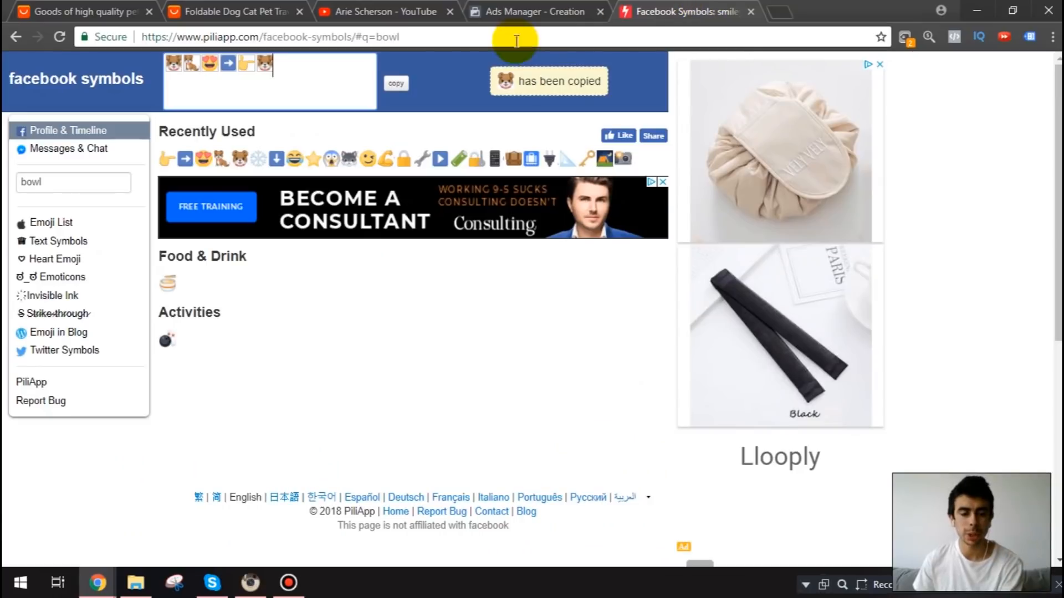
left_click(316, 160)
left_click(551, 9)
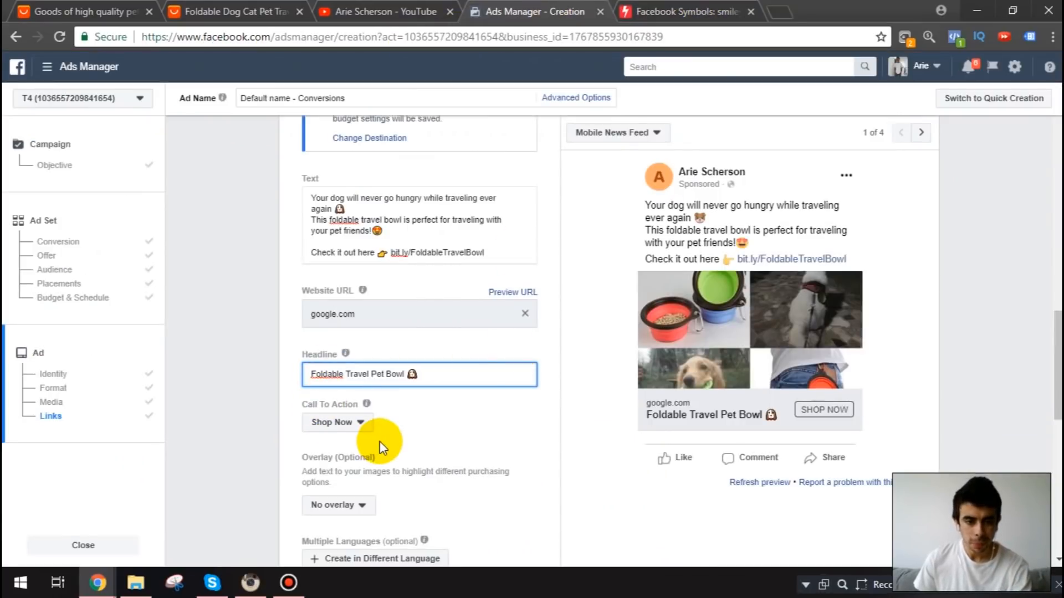
scroll(417, 439, "down", 3)
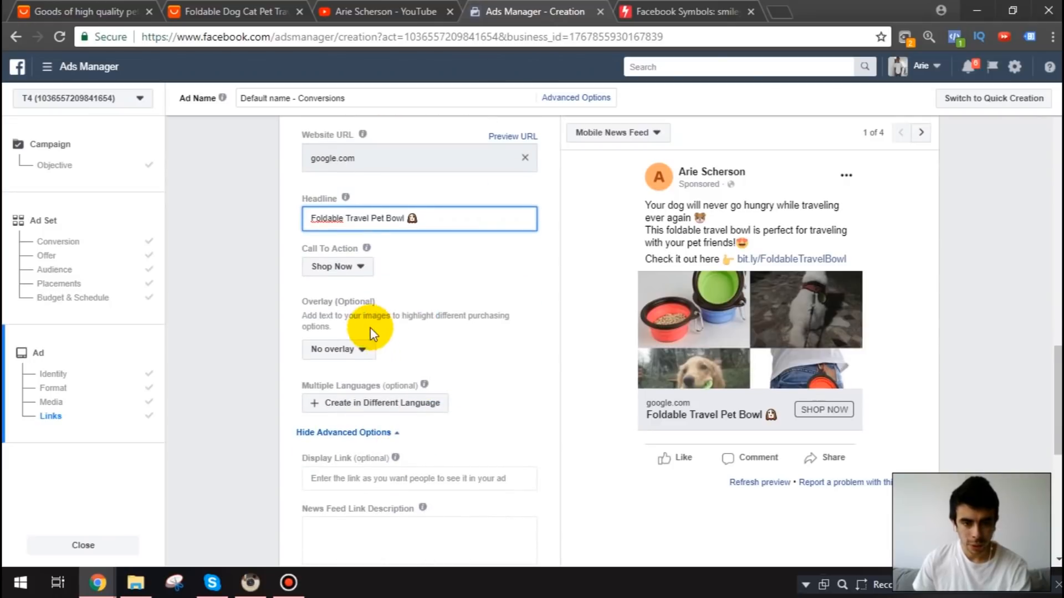
scroll(394, 370, "down", 3)
left_click(386, 378)
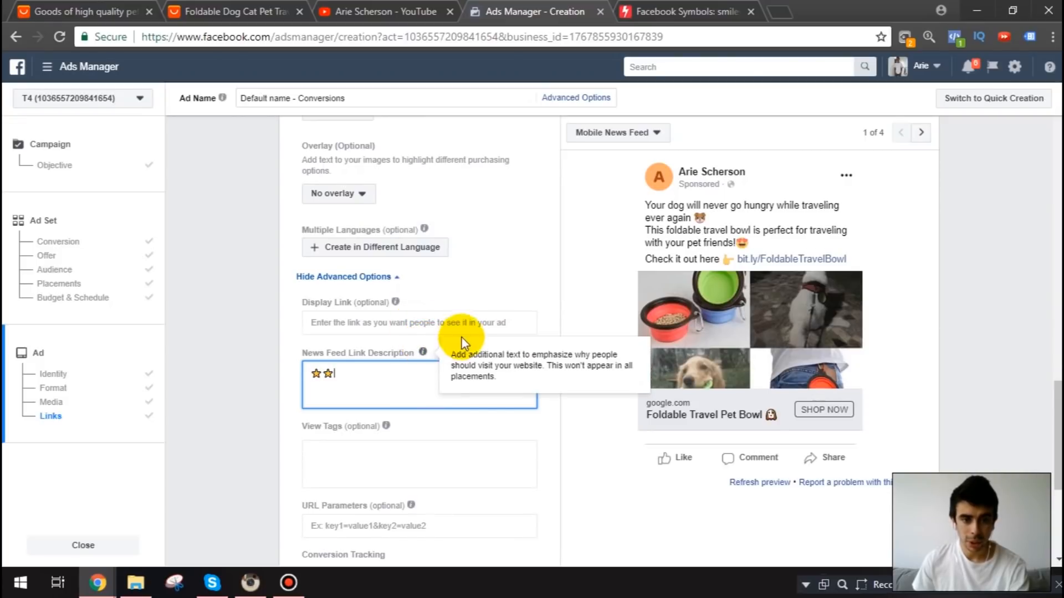
type("⭐⭐⭐⭐")
left_click(556, 304)
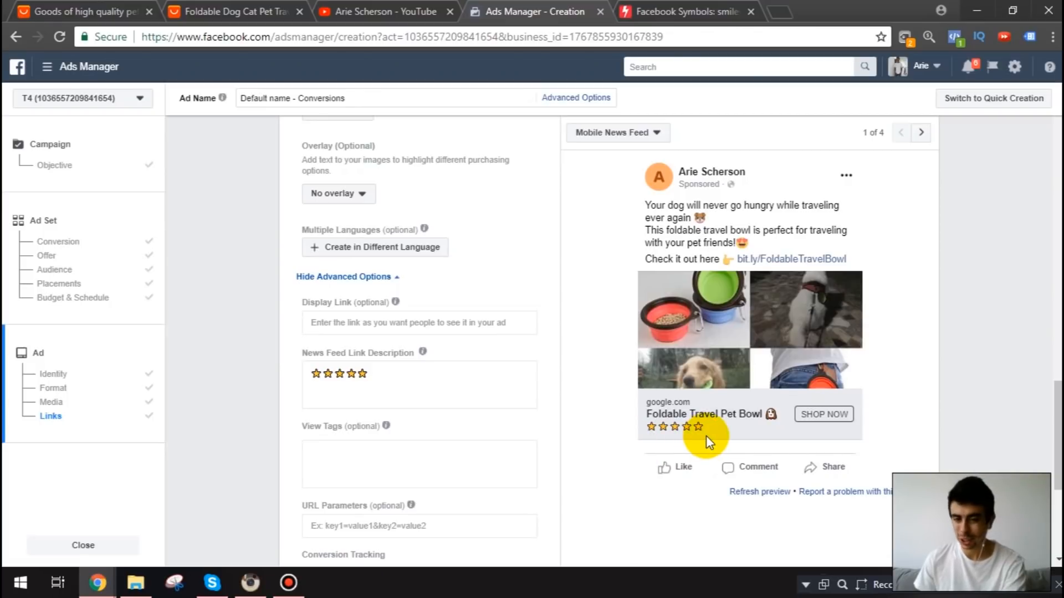
Check the finished ad's text, image and links once more, and publish the campaign with its ad set and ad
scroll(706, 436, "up", 1)
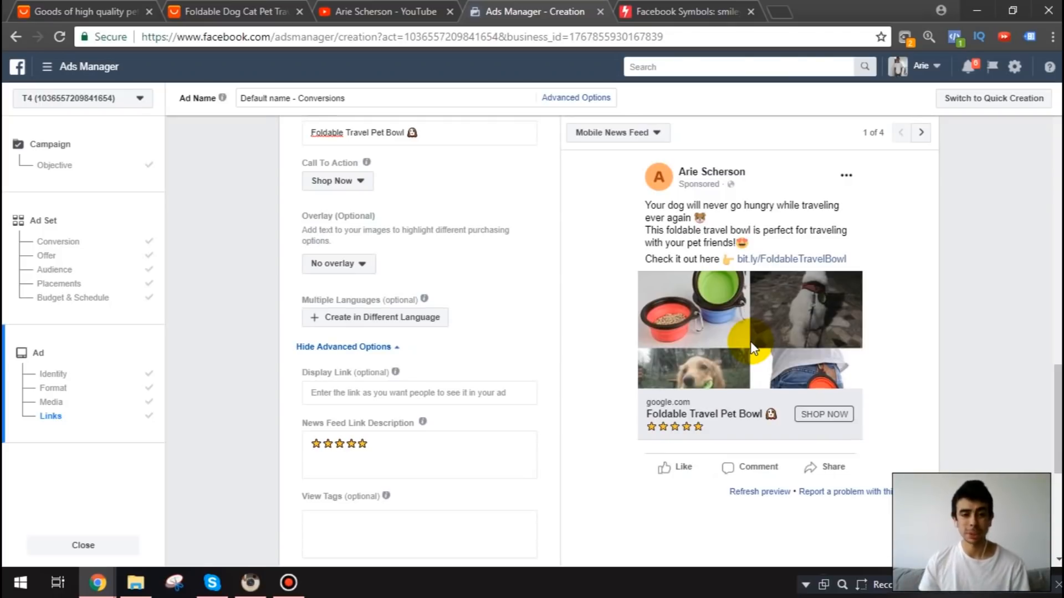
scroll(748, 341, "up", 3)
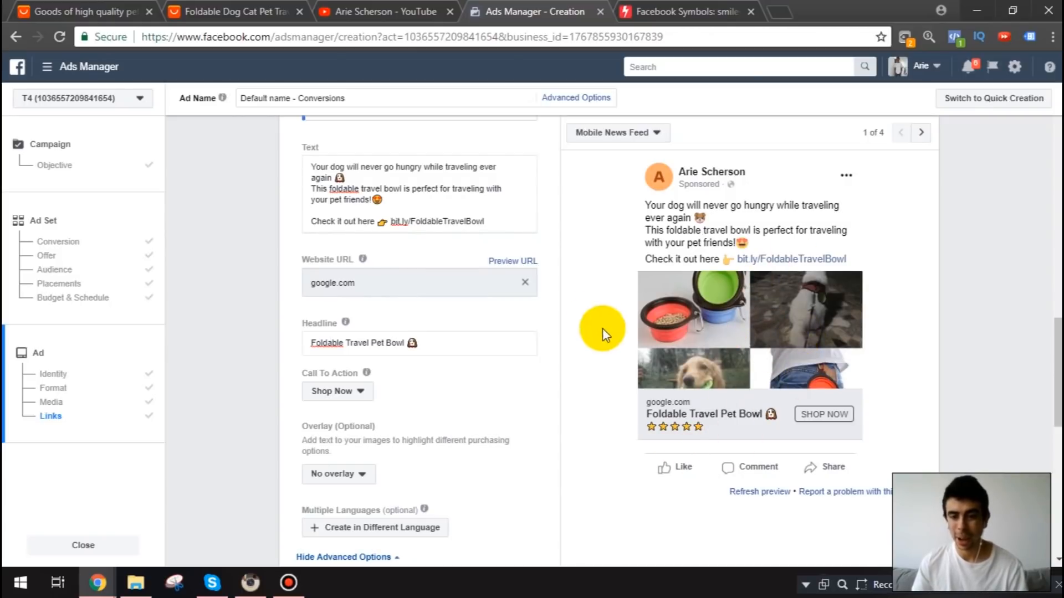
scroll(637, 396, "up", 10)
scroll(639, 394, "down", 15)
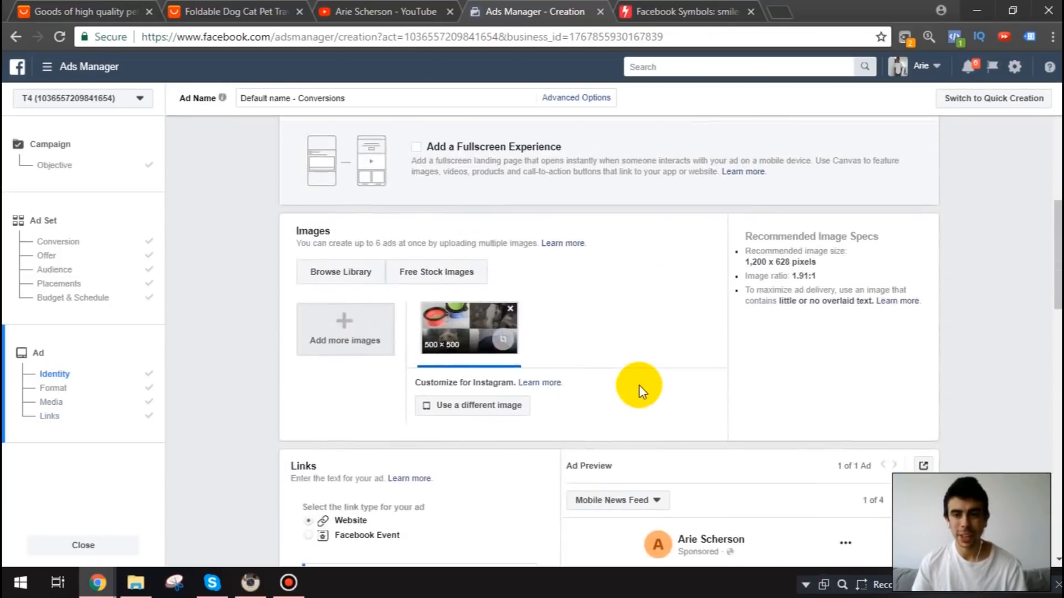
left_click(909, 486)
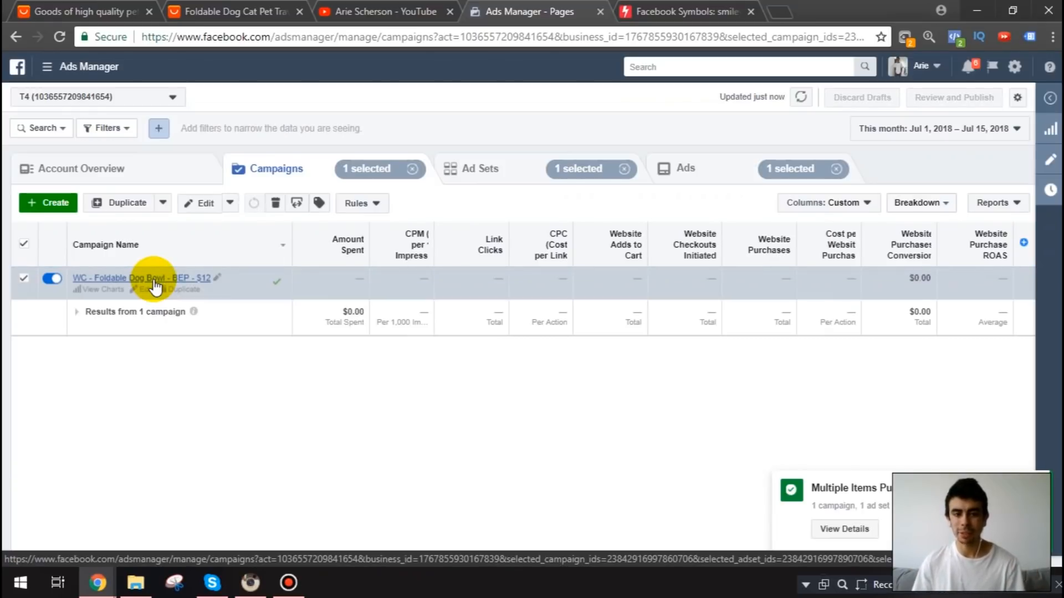
Open the Foldable Dog Bowl campaign's ad sets and duplicate the Dogs World ad set once into the original campaign
left_click(154, 283)
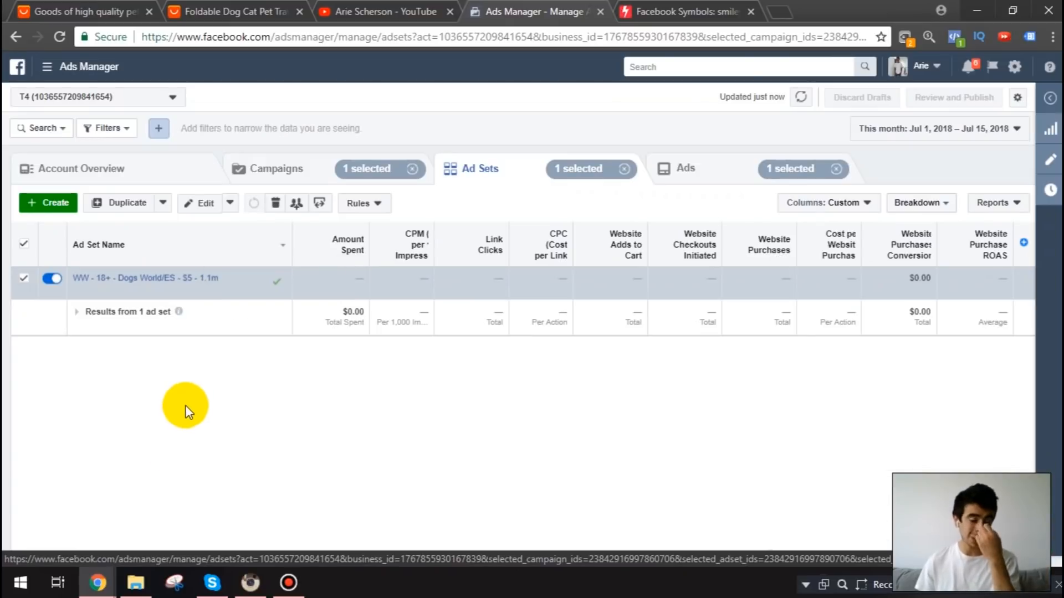
mouse_move(228, 286)
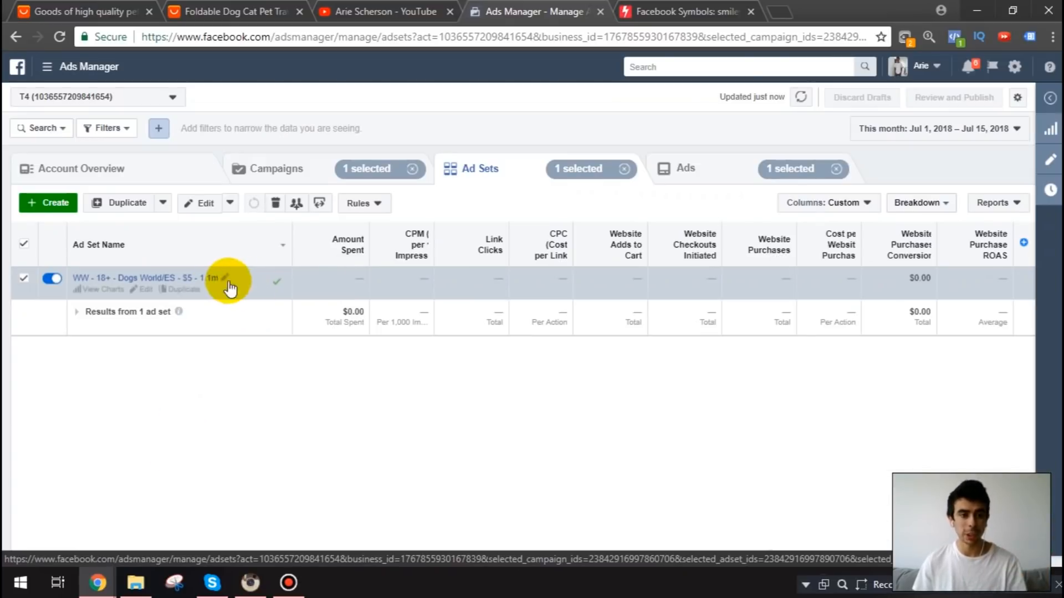
left_click(177, 291)
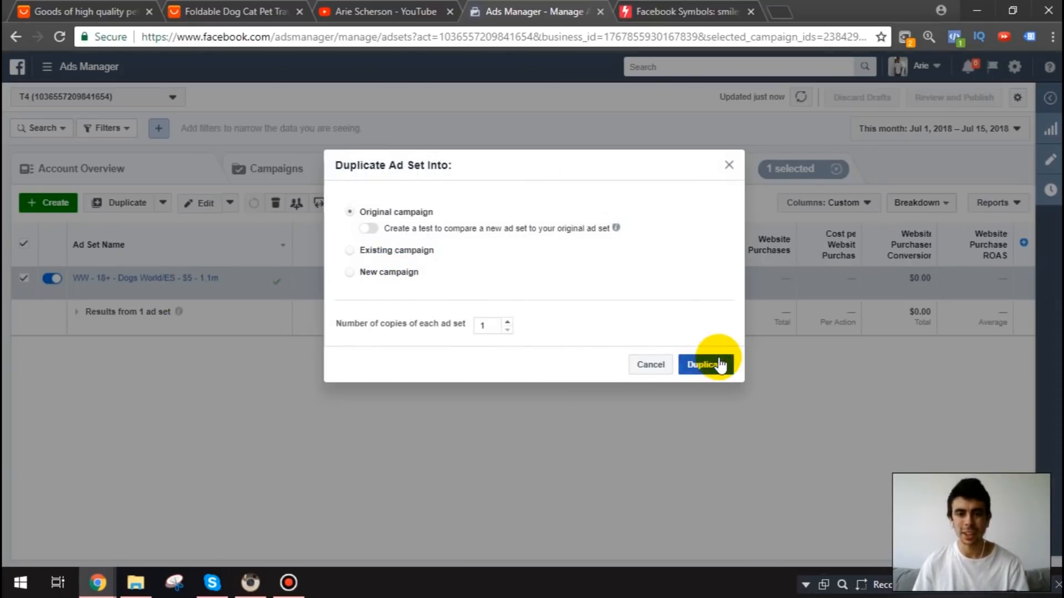
left_click(720, 364)
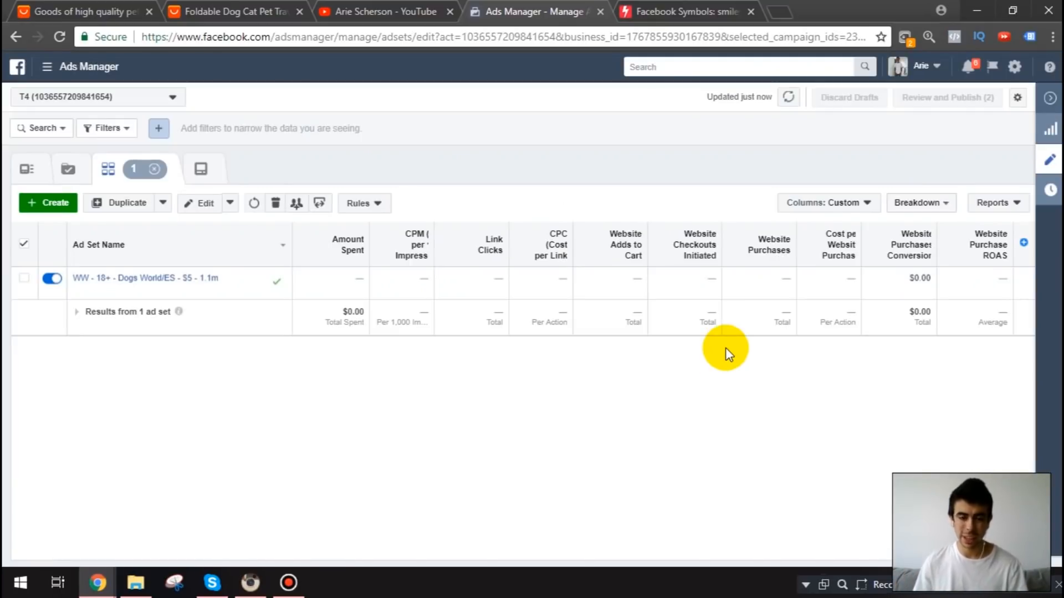
Replace the Dogs World interest in the duplicated ad set's detailed targeting with the suggested interest "i love my dog"
scroll(687, 355, "down", 3)
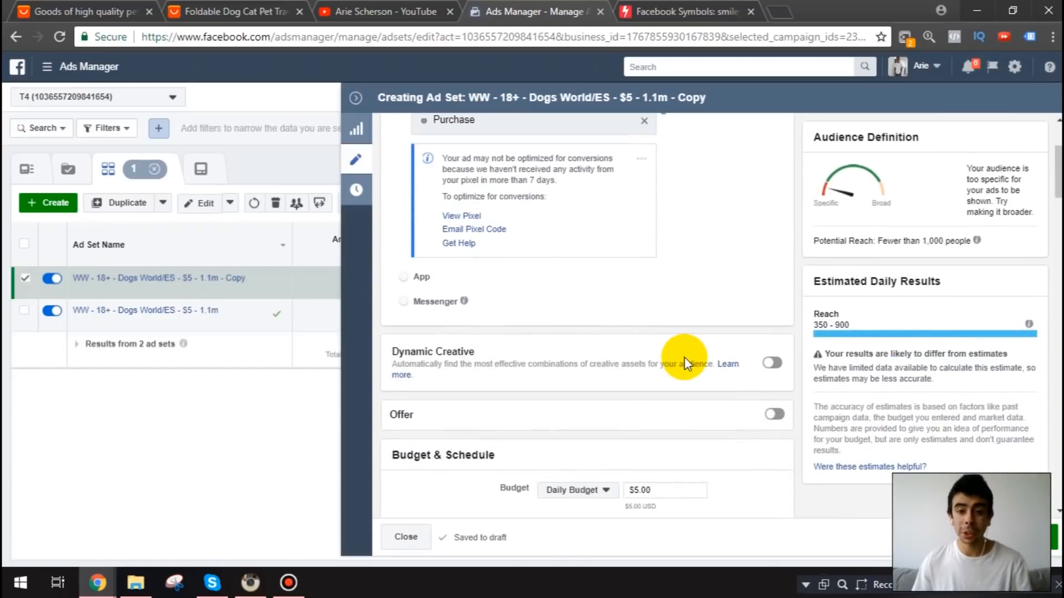
scroll(684, 357, "down", 12)
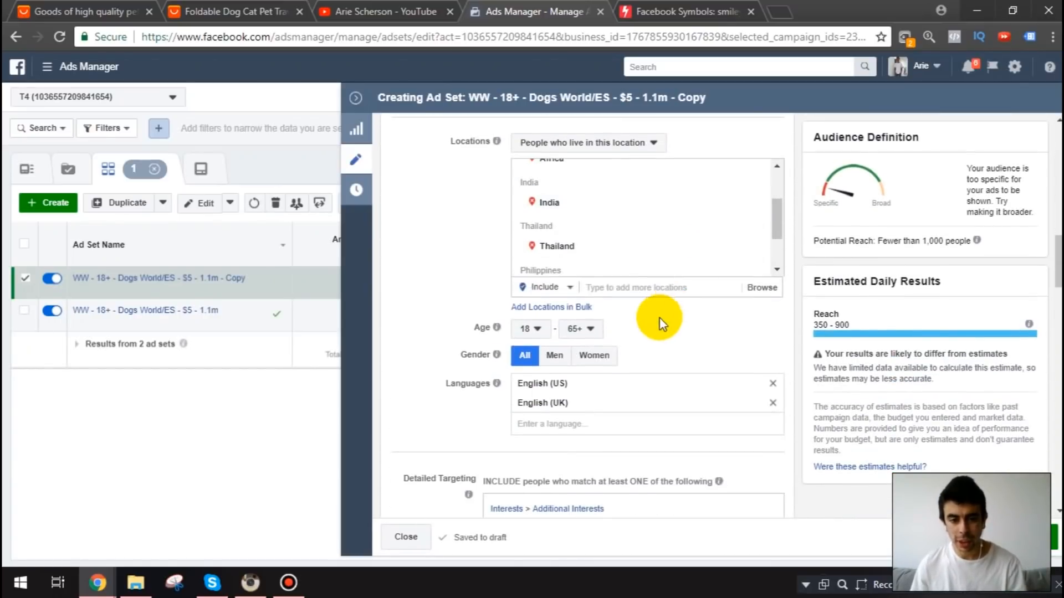
scroll(661, 321, "down", 4)
mouse_move(570, 297)
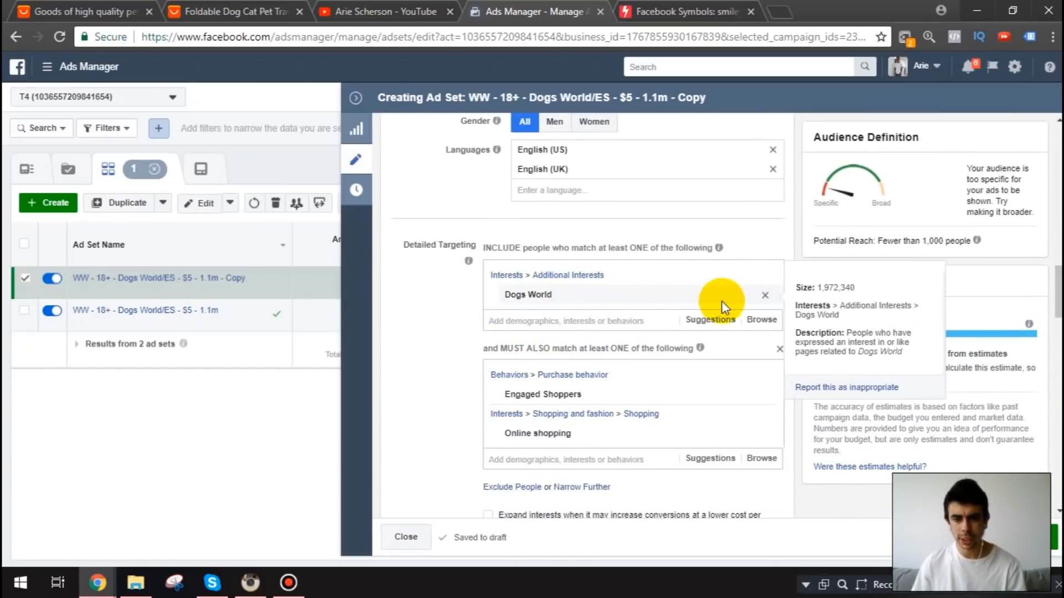
left_click(714, 320)
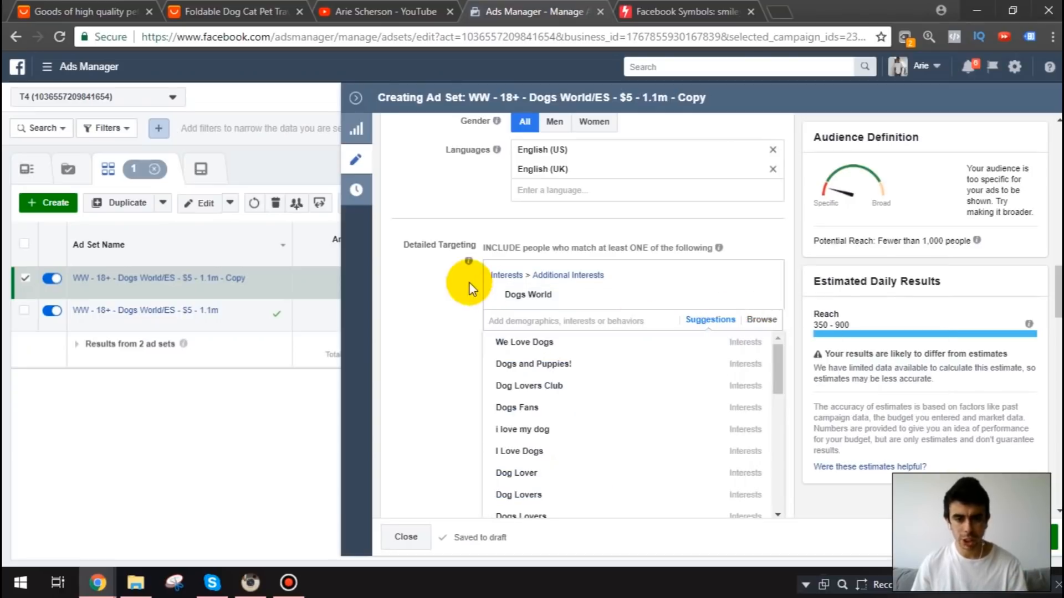
mouse_move(531, 293)
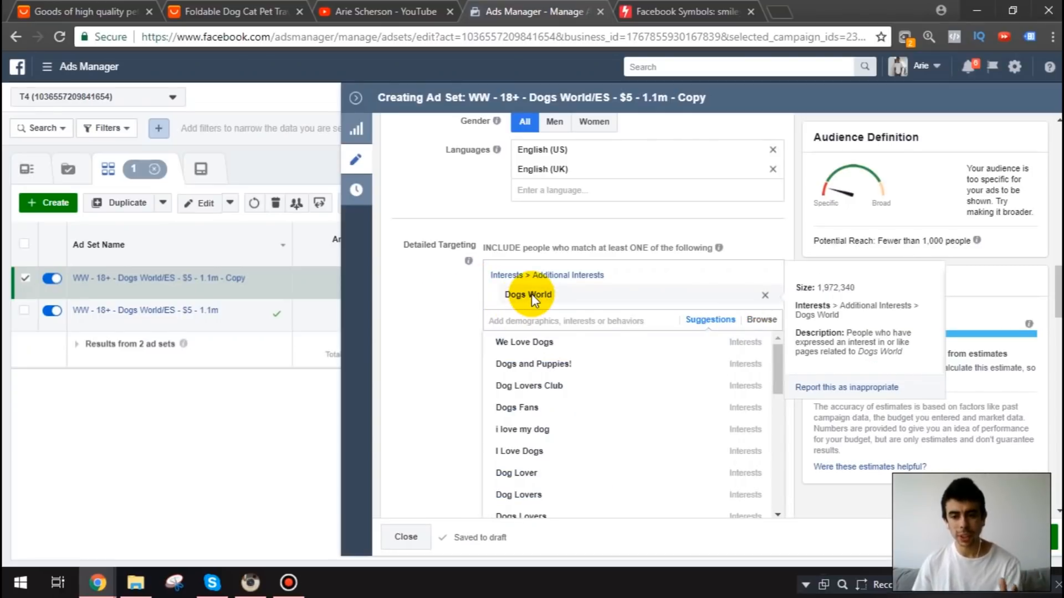
mouse_move(552, 369)
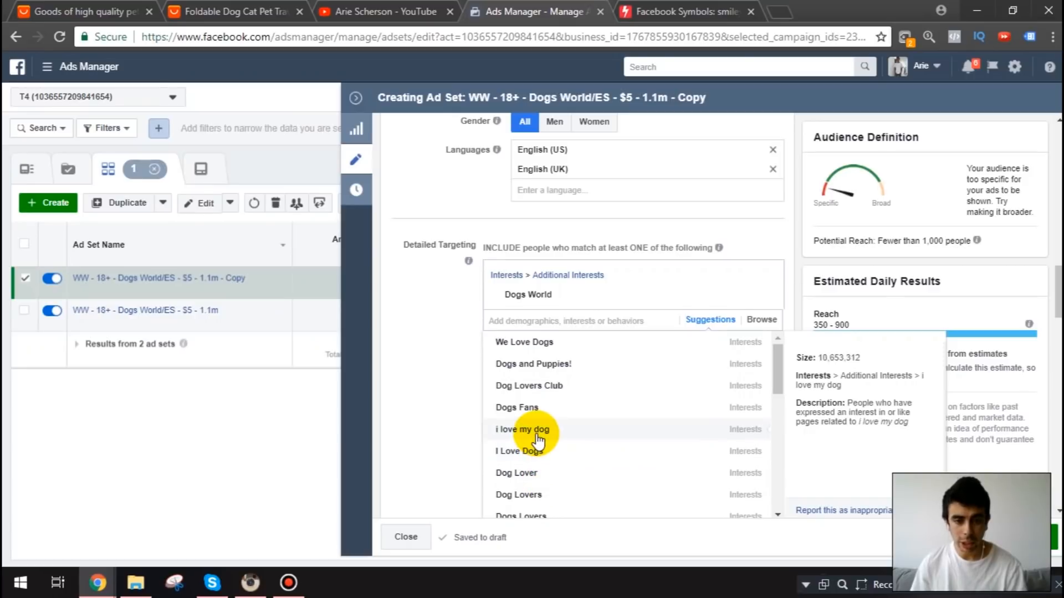
left_click(537, 430)
left_click(426, 317)
left_click(765, 295)
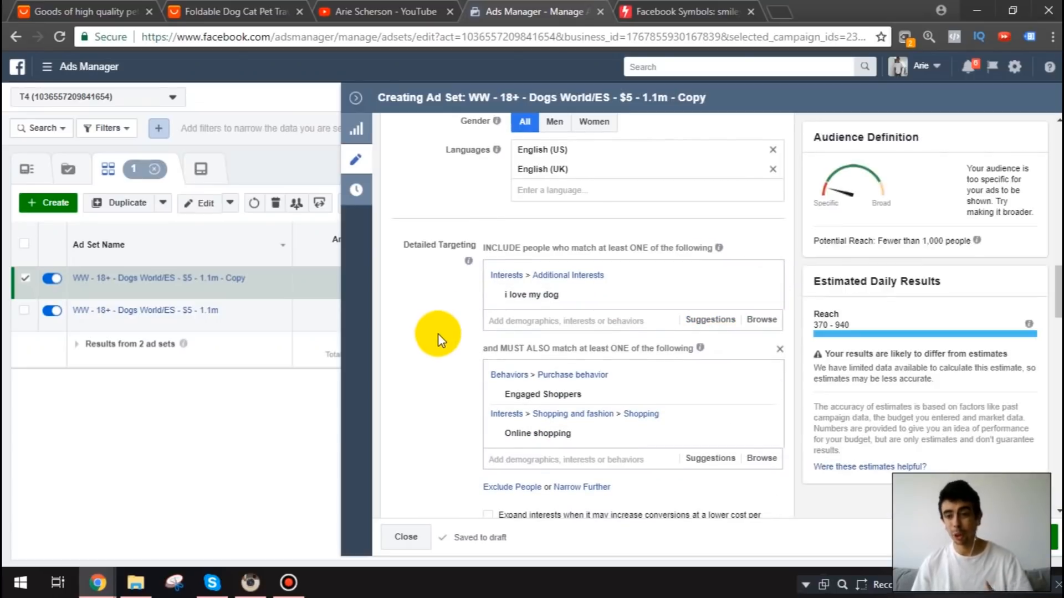
Review the duplicated ad set's placements, conversion event, locations and targeting alongside its potential reach
scroll(401, 317, "down", 7)
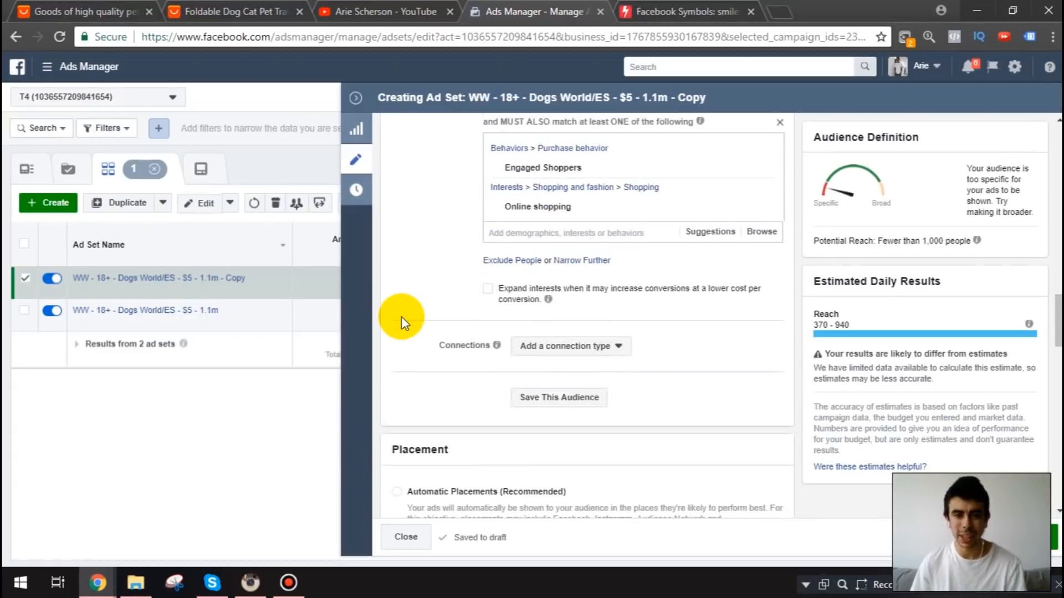
scroll(401, 316, "down", 4)
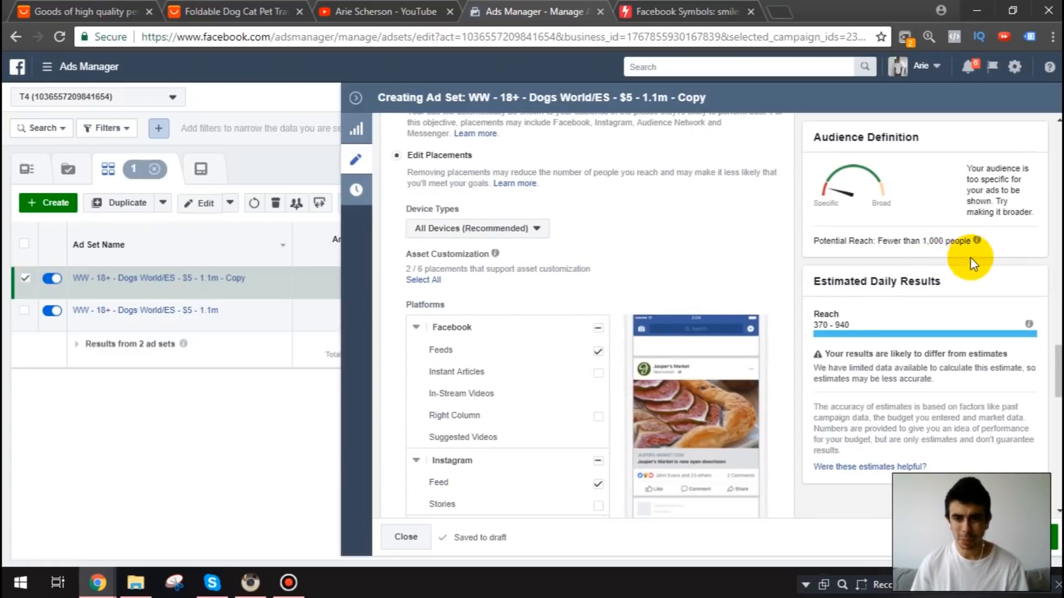
scroll(729, 284, "down", 5)
scroll(729, 284, "down", 10)
scroll(730, 288, "up", 20)
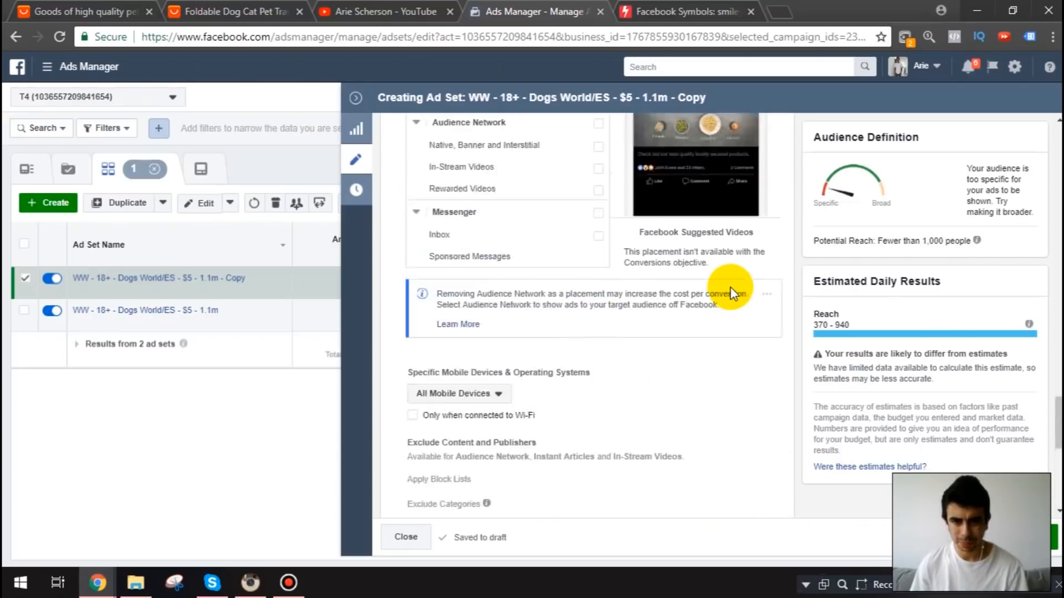
scroll(730, 288, "down", 10)
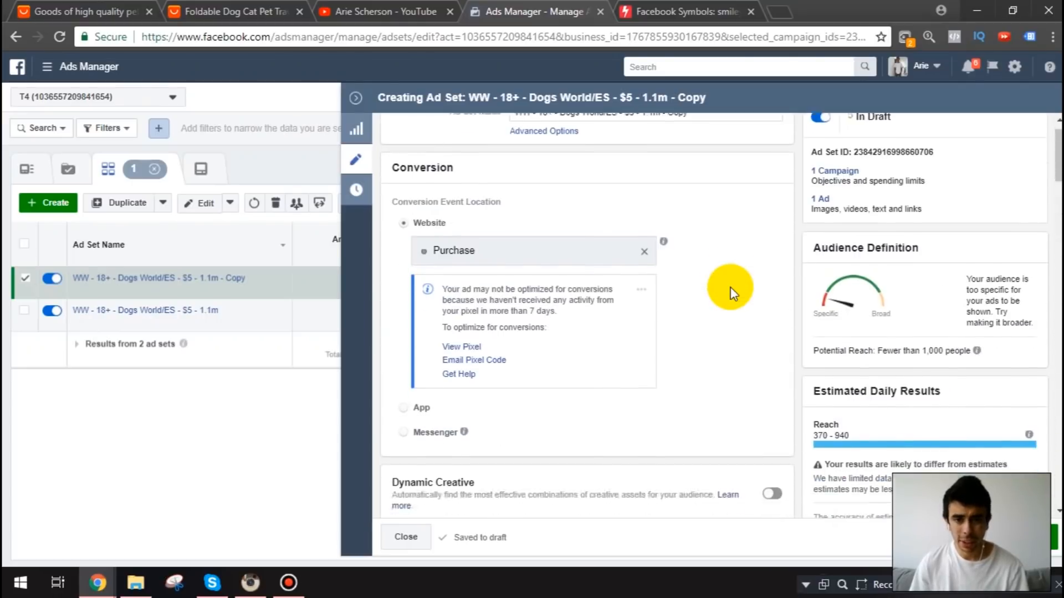
scroll(630, 333, "down", 2)
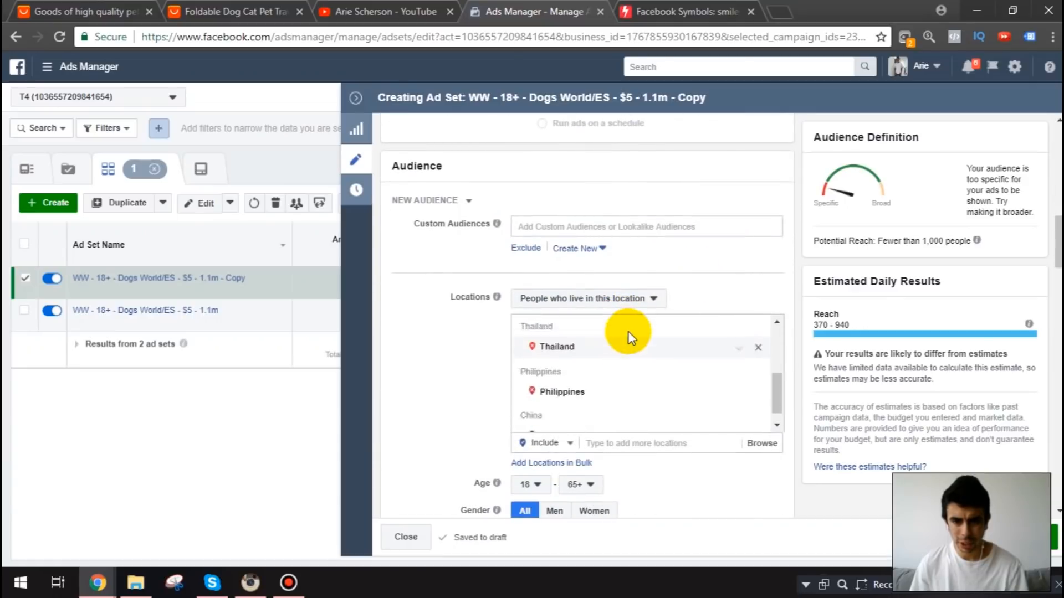
scroll(404, 327, "down", 10)
scroll(606, 222, "up", 3)
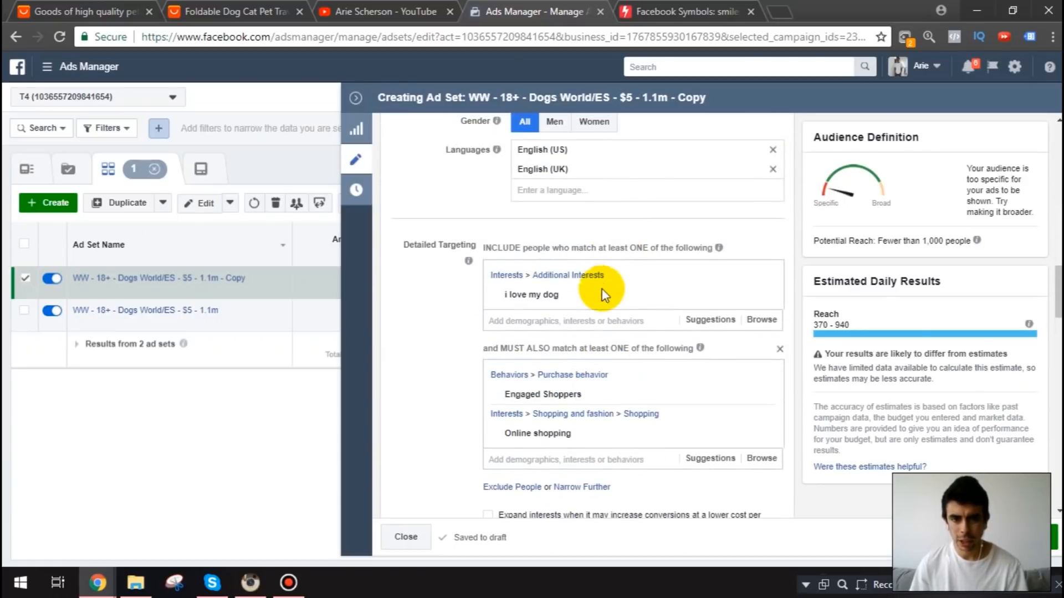
Try adding the suggested "I Love Dogs" interest to the ad set's detailed targeting, and remove it again
left_click(699, 319)
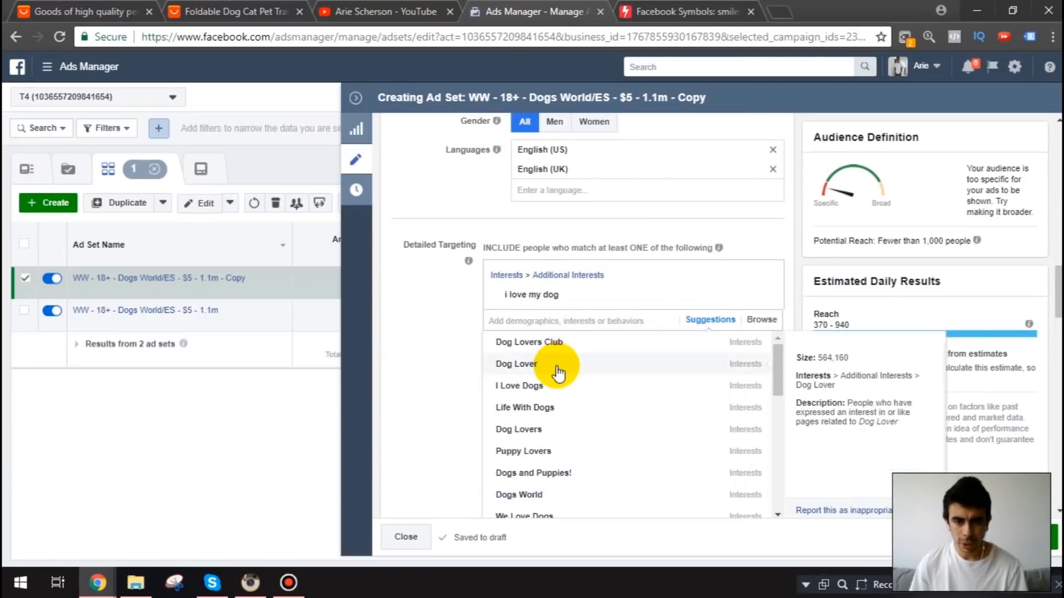
left_click(538, 386)
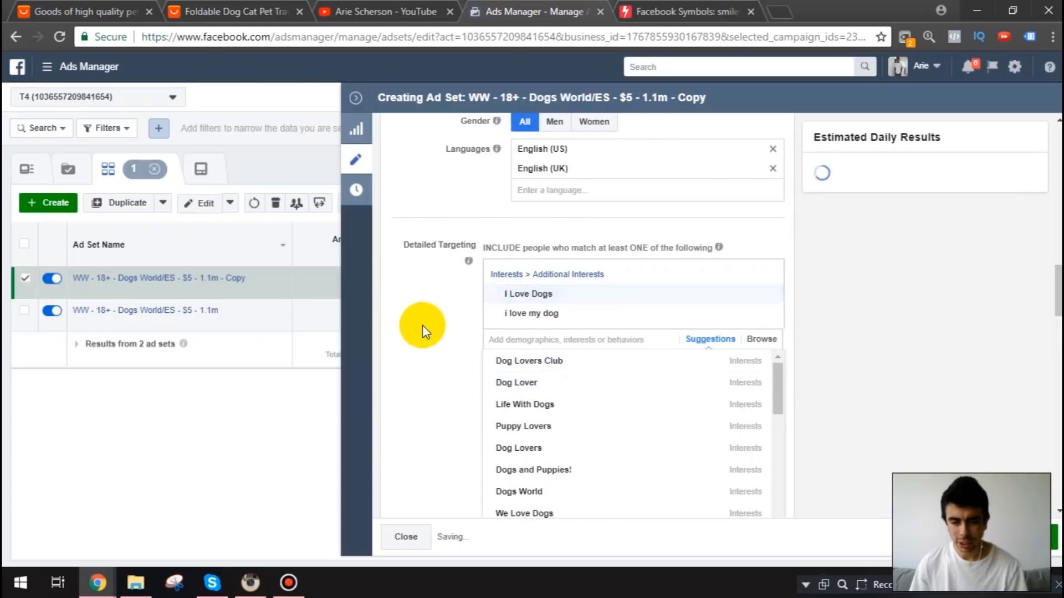
left_click(422, 327)
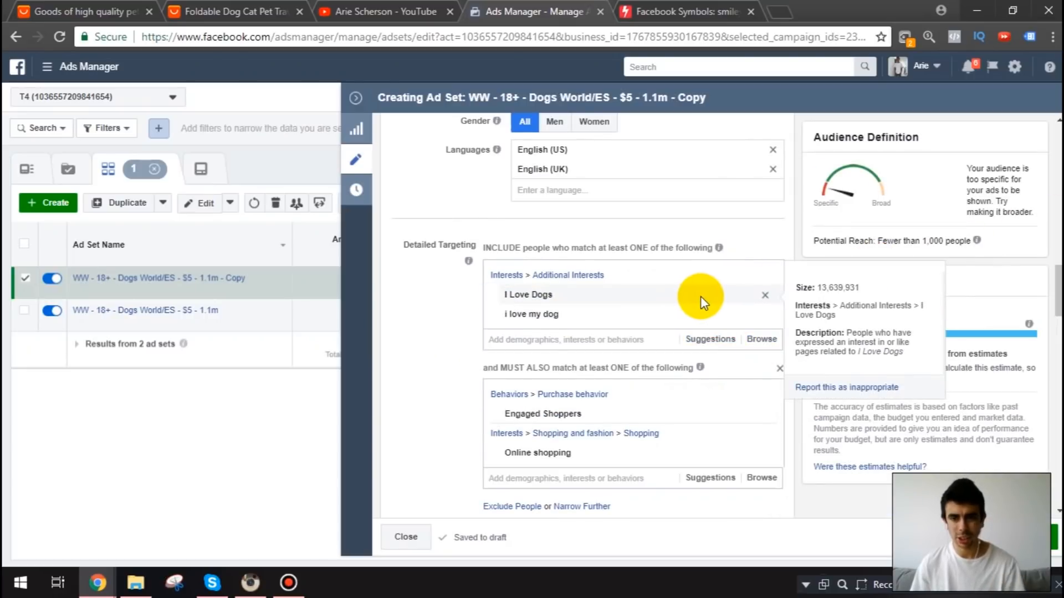
left_click(765, 296)
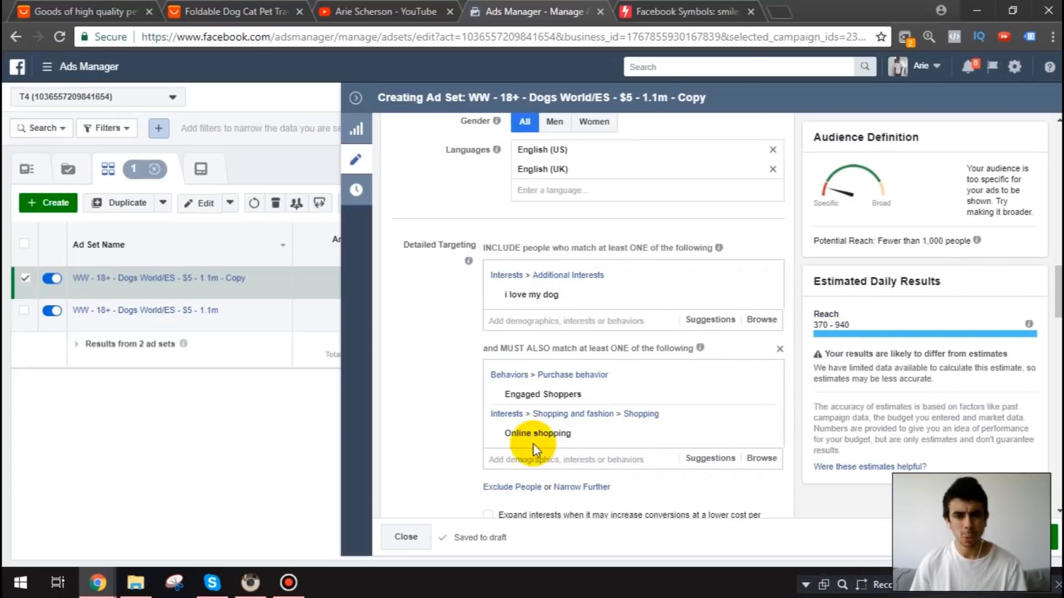
Rename the duplicated ad set as "WW - 18+ - I Love My Dog/ES - $5 - 5m"
scroll(700, 213, "up", 7)
scroll(700, 213, "up", 8)
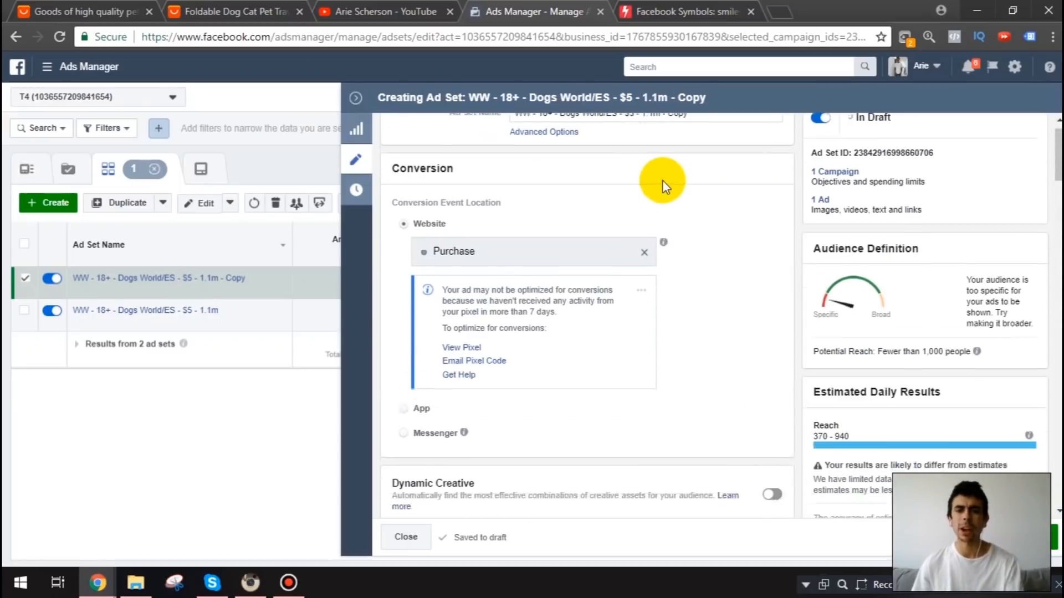
left_click(666, 140)
key("BackSpace")
key("BackSpace")
key("BackSpace")
type("5")
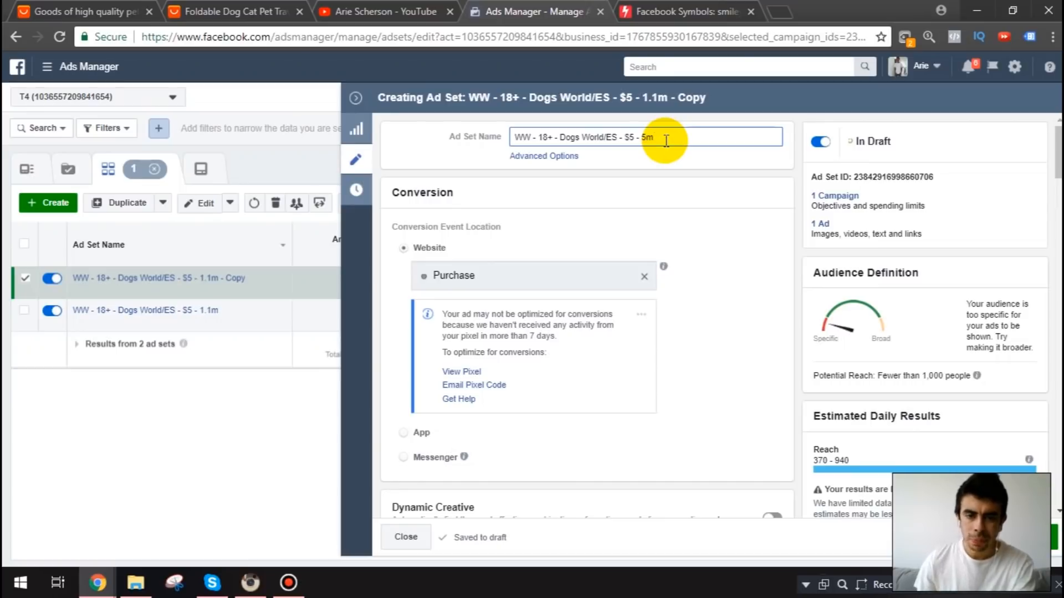
left_click(604, 136)
key("BackSpace")
key("BackSpace")
key("BackSpace")
key("BackSpace")
key("BackSpace")
key("BackSpace")
key("BackSpace")
key("BackSpace")
key("BackSpace")
key("BackSpace")
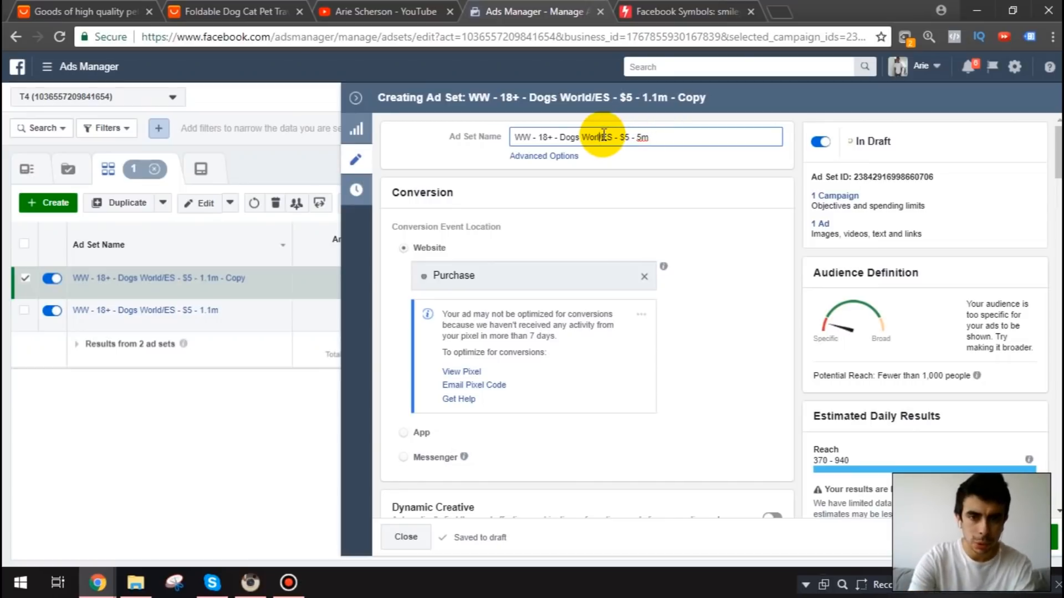
type("I Love My Dog")
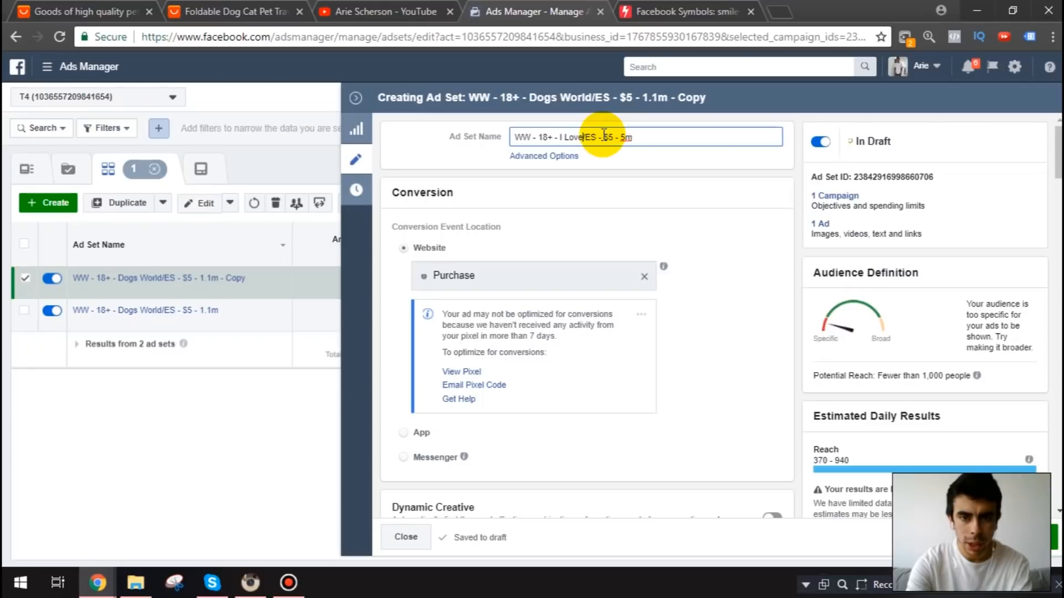
left_click(633, 185)
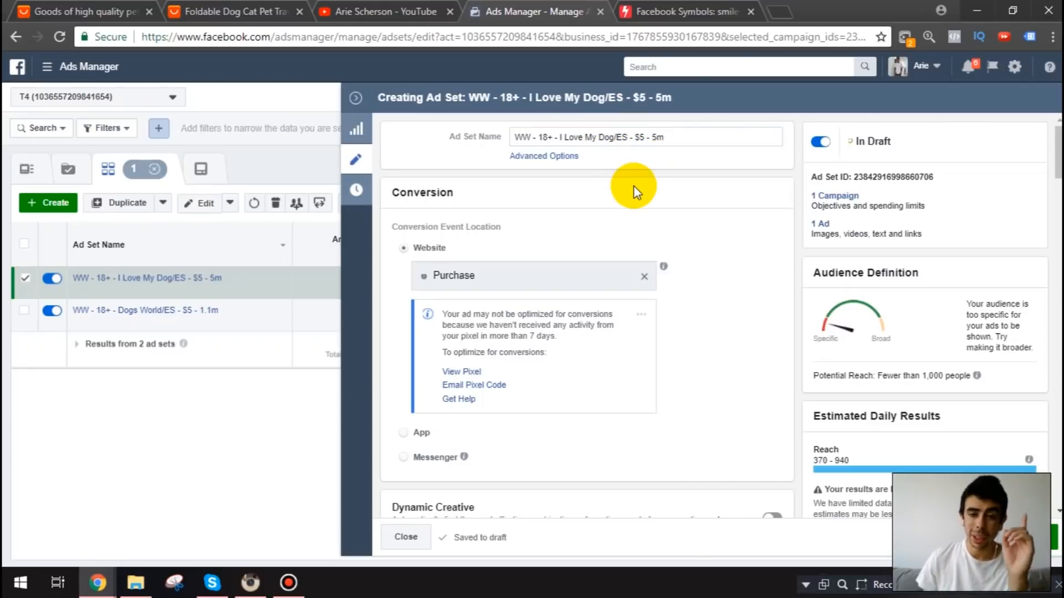
Open the duplicated ad set's ad and switch its creative from a new ad to an existing post
left_click(822, 225)
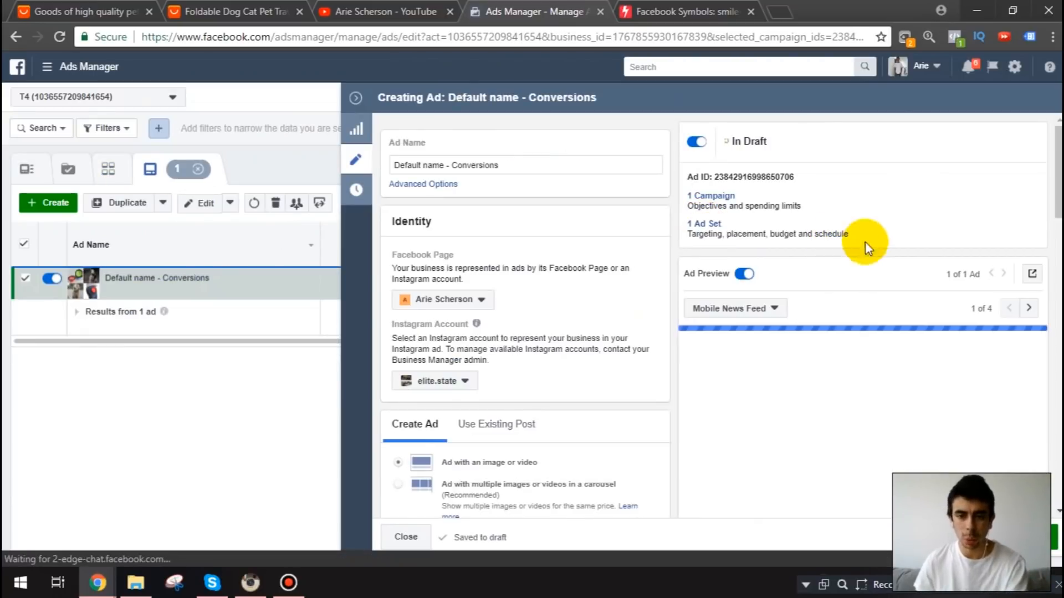
scroll(556, 314, "down", 3)
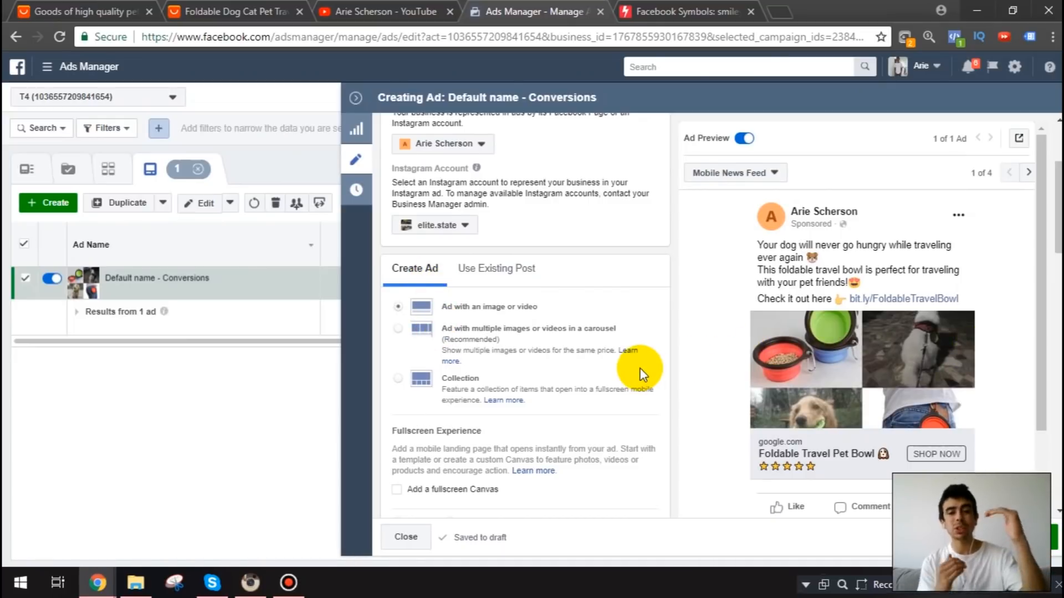
left_click(488, 276)
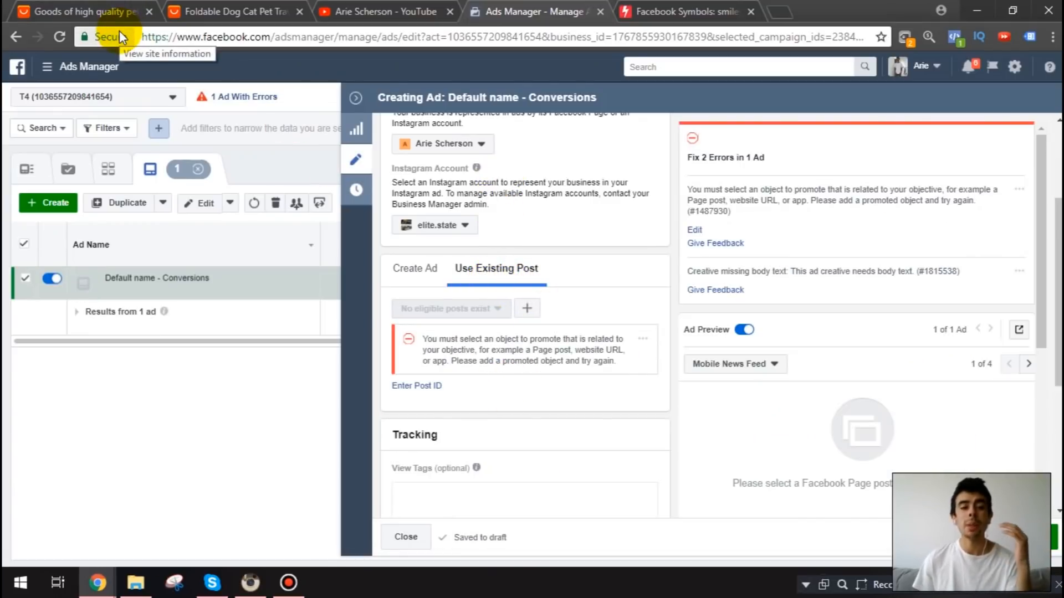
Open the Page Posts tool in a separate browser tab to look for the original ad's post
left_click(86, 67)
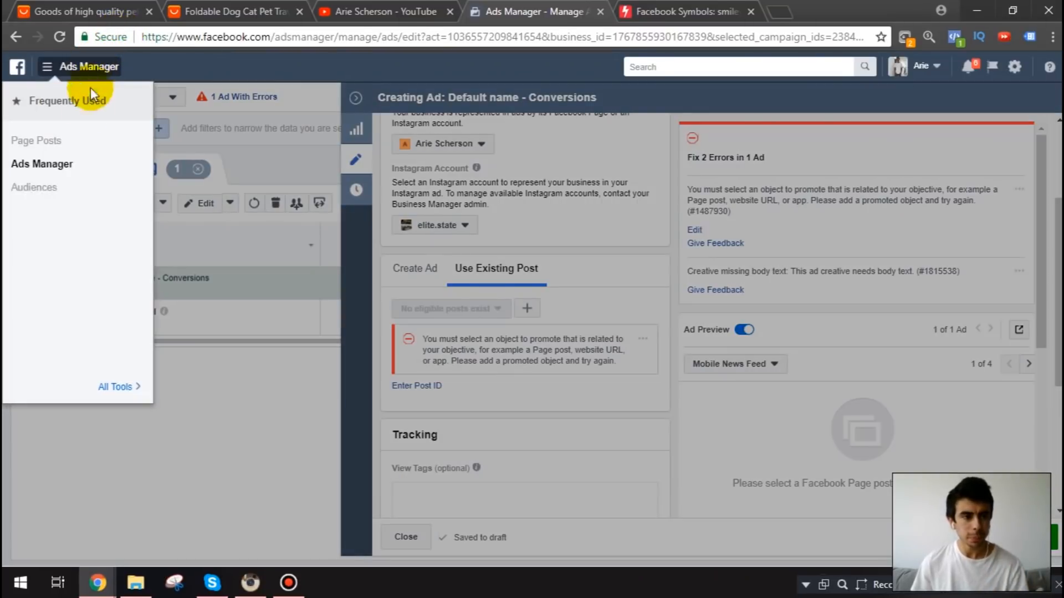
right_click(44, 141)
left_click(83, 150)
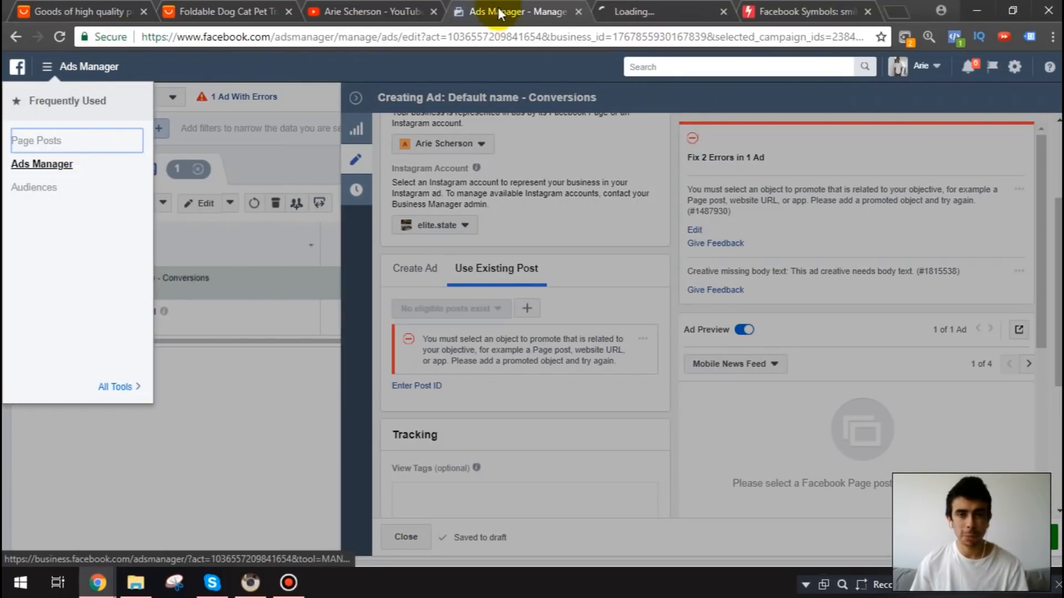
In the Page Posts list, copy the ID of the ads post that begins "Your dog will never go"
left_click(635, 12)
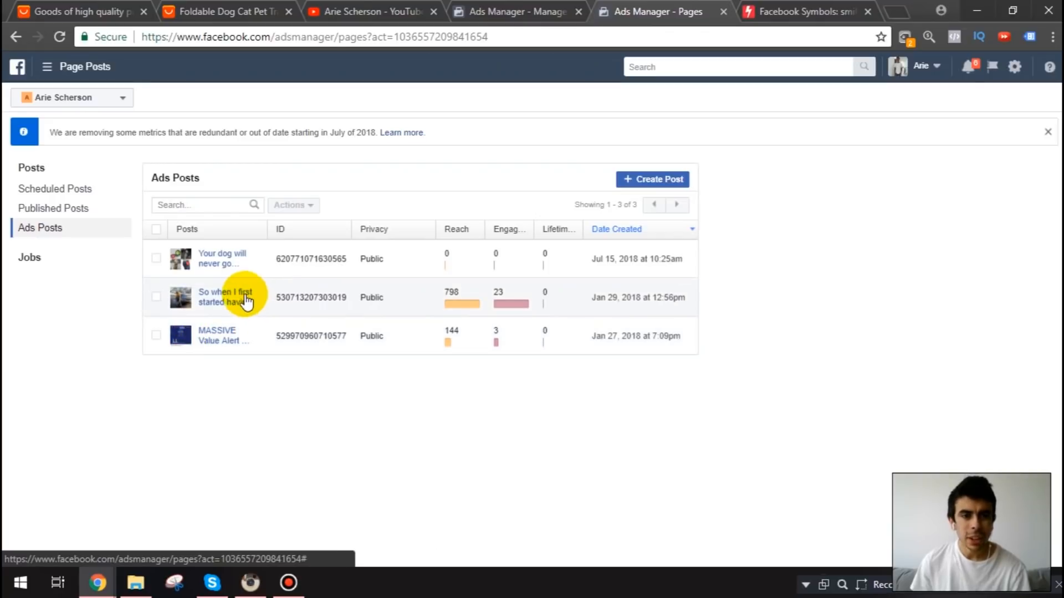
left_click(221, 256)
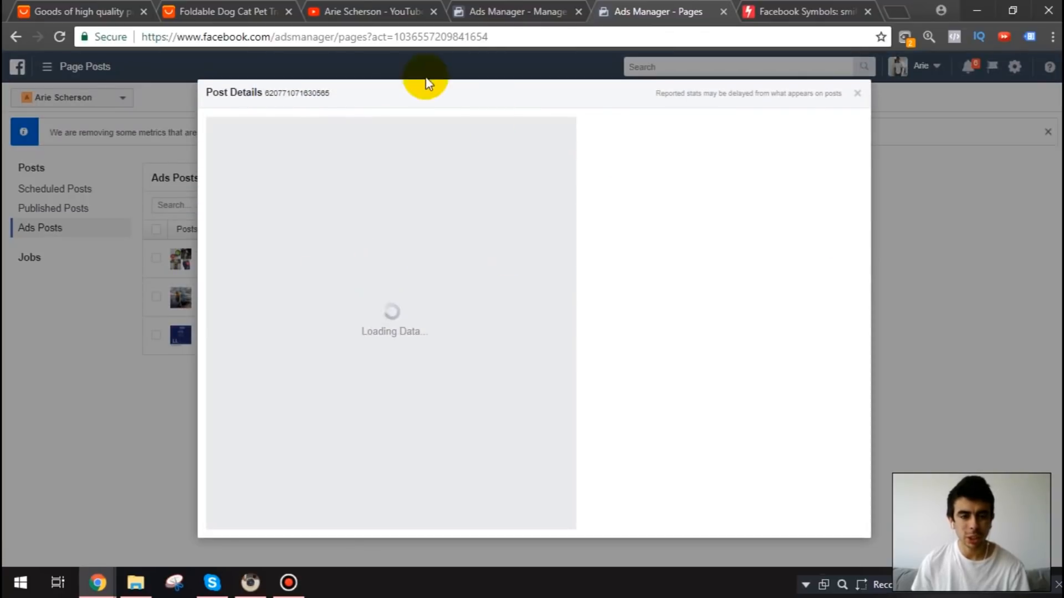
left_click(171, 305)
left_click_drag(350, 262, 277, 258)
key("ctrl+c")
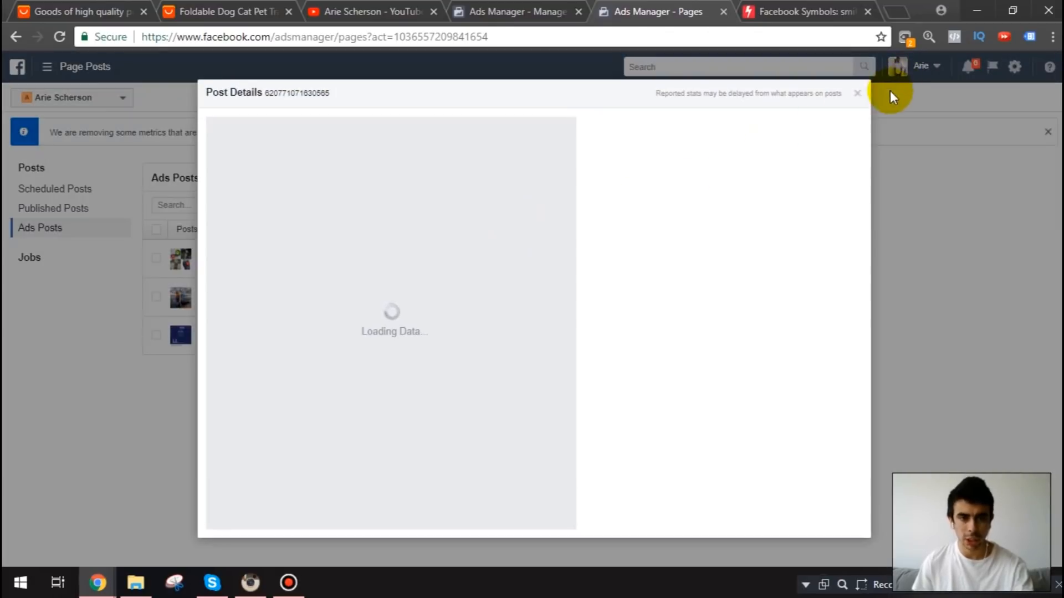
left_click(857, 93)
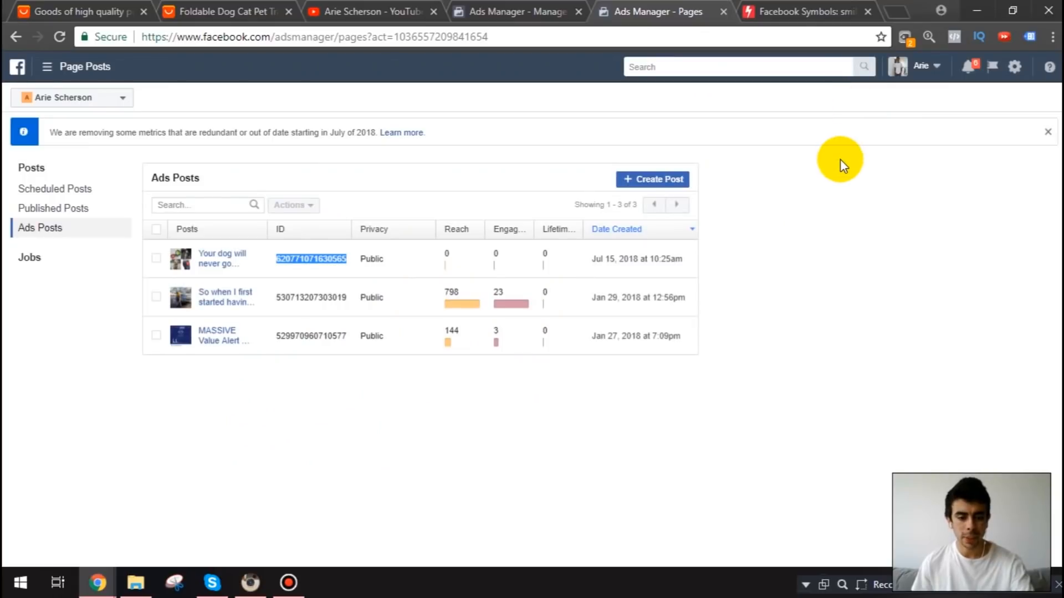
Submit the copied post ID as the duplicated ad's existing post and publish the drafted ad set and ad
left_click(542, 10)
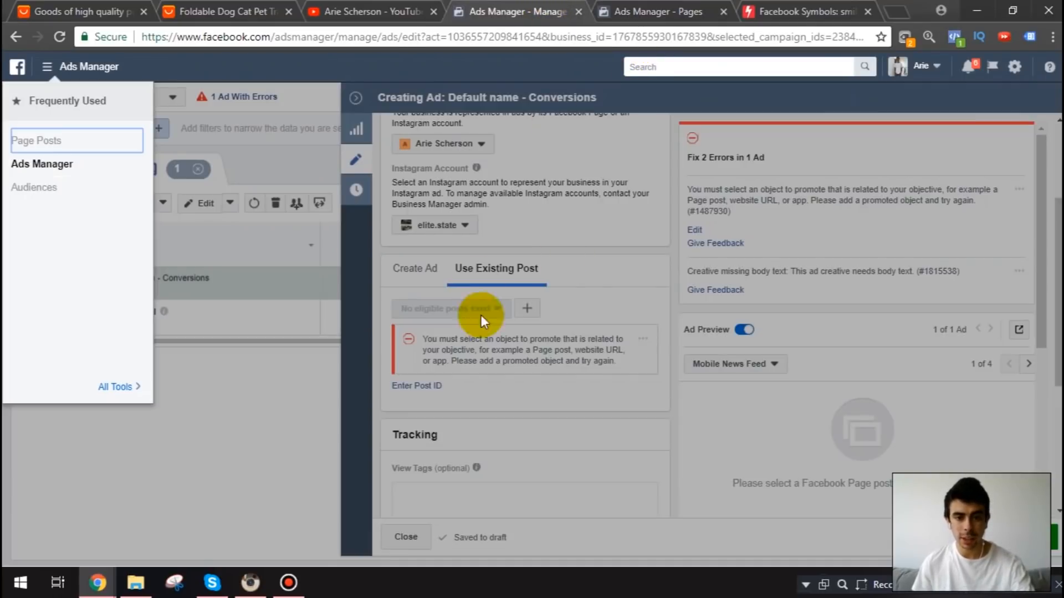
left_click(570, 301)
left_click(416, 386)
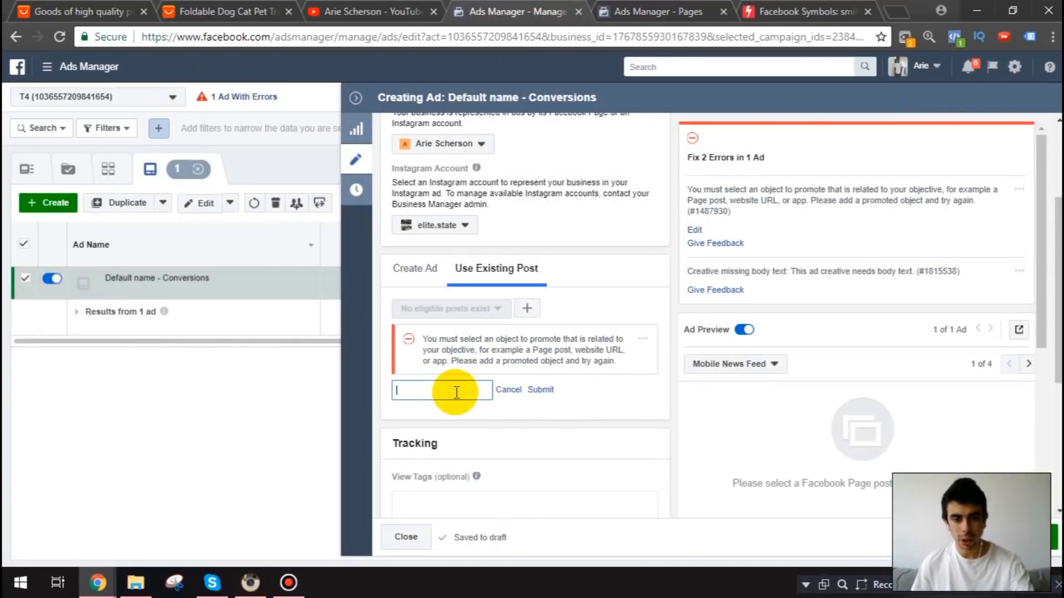
key("ctrl+v")
left_click(542, 390)
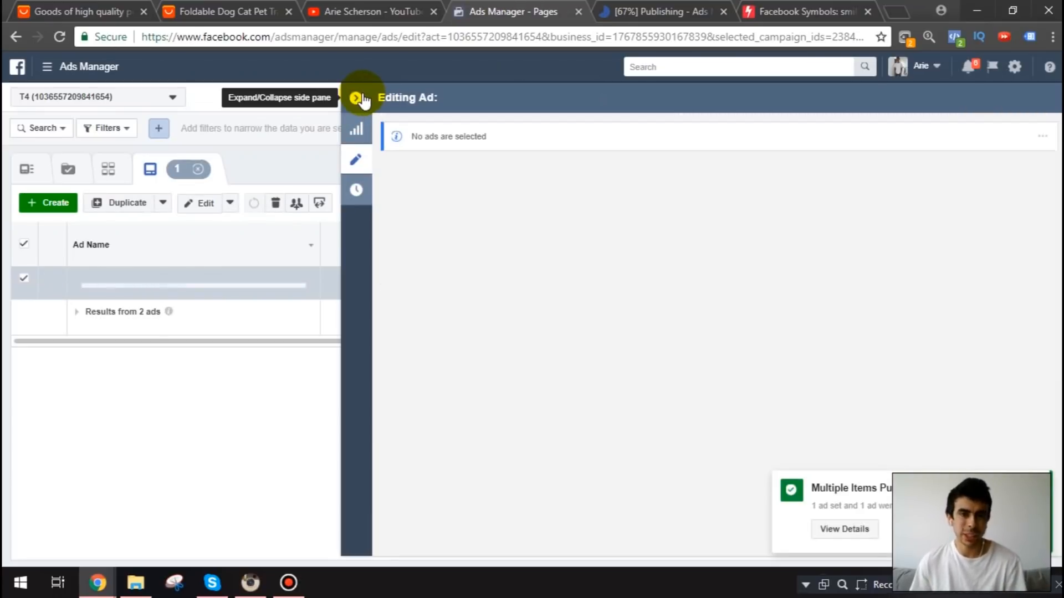
Return to the ad sets list and duplicate the "I Love My Dog" ad set once into its original campaign
left_click(371, 109)
left_click(499, 165)
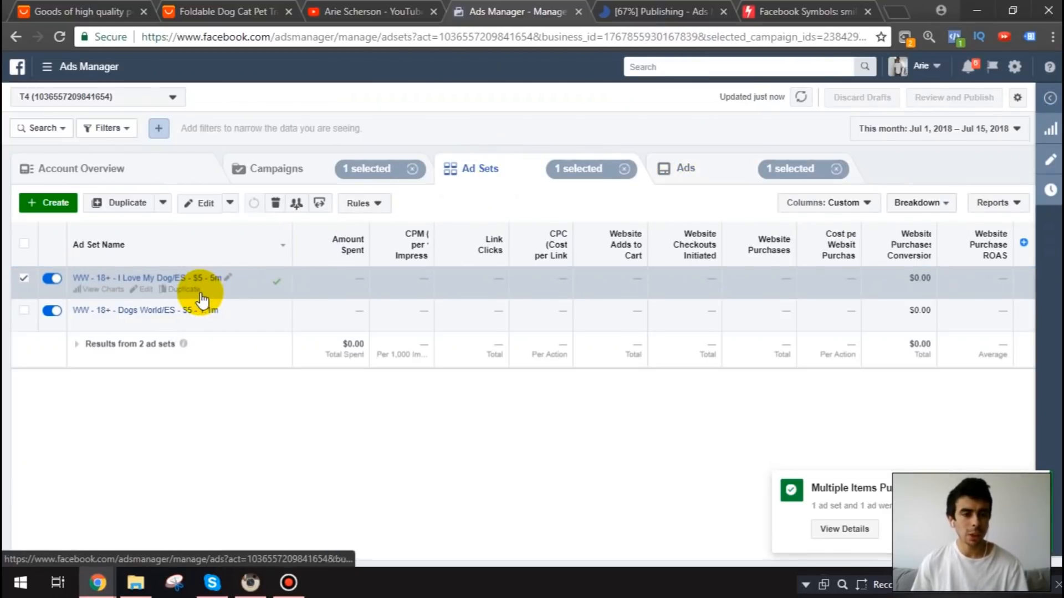
left_click(198, 289)
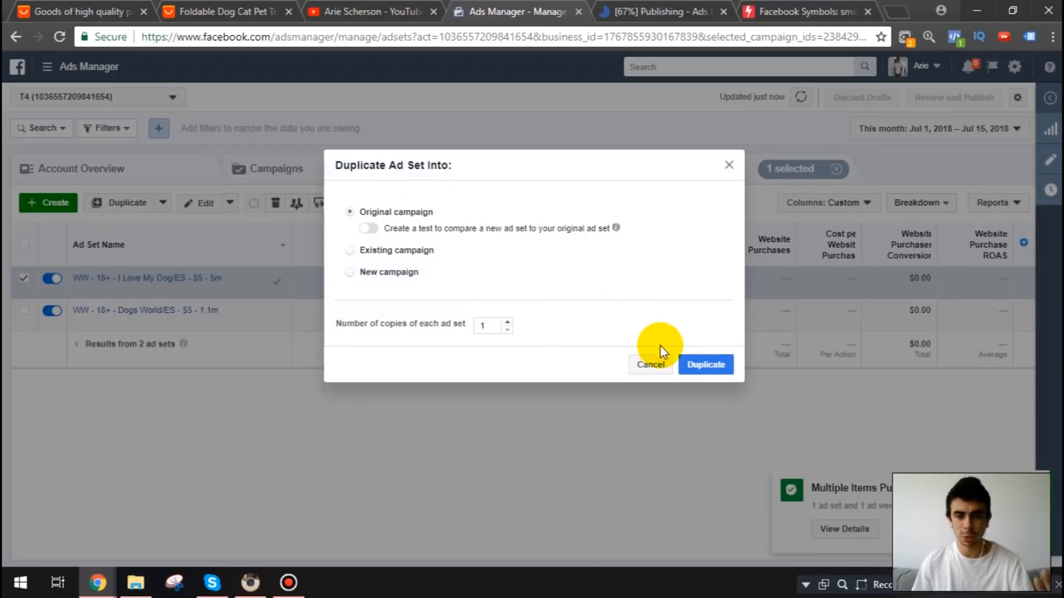
left_click(699, 363)
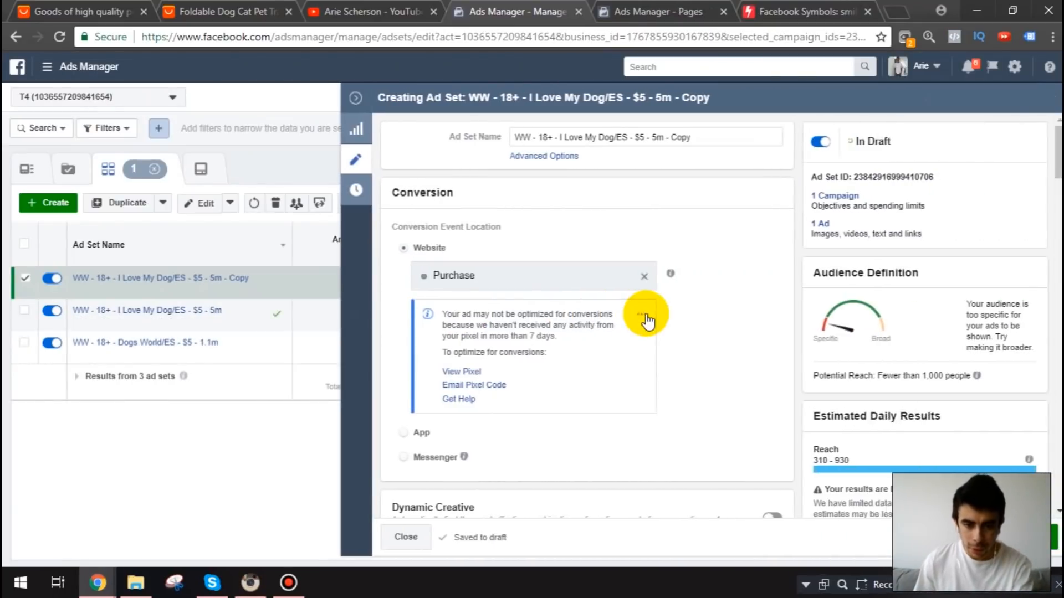
In the copy's detailed targeting, replace the "i love my dog" interest with the suggested "Dog Lovers" interest
scroll(646, 314, "down", 15)
scroll(646, 313, "down", 3)
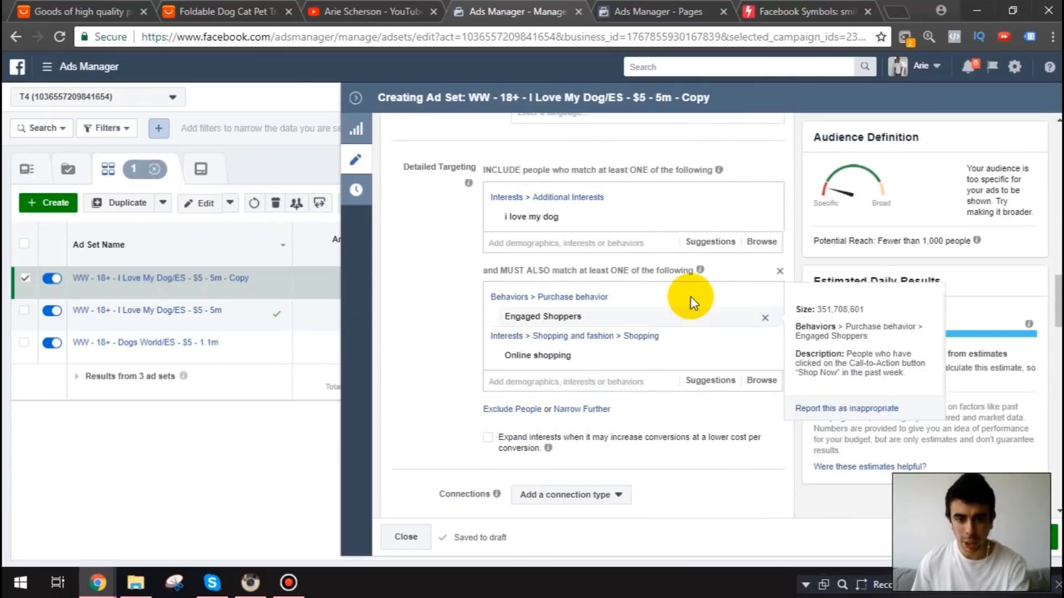
mouse_move(768, 225)
left_click(712, 241)
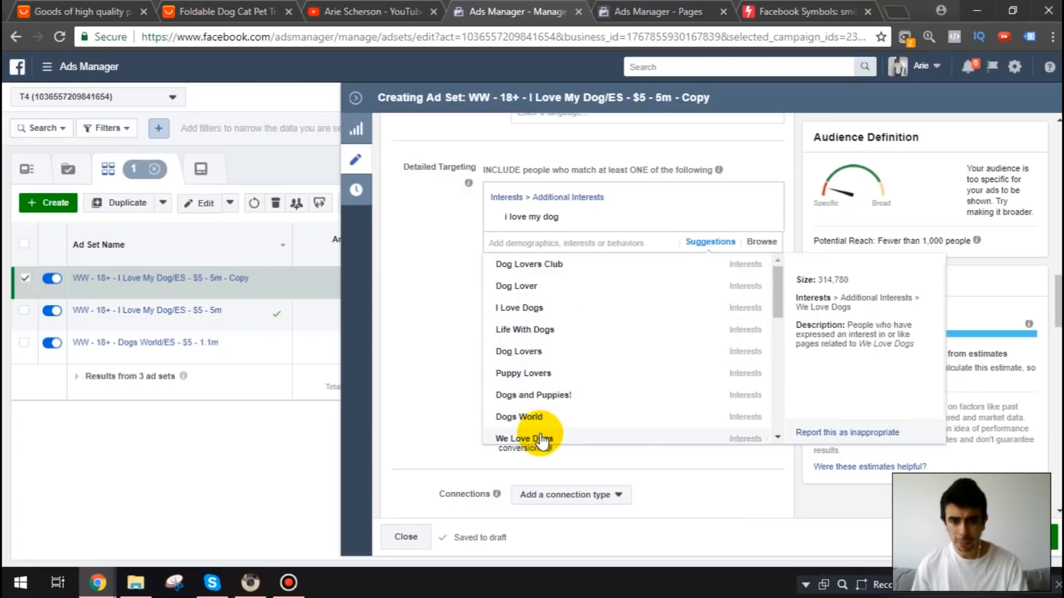
left_click(518, 353)
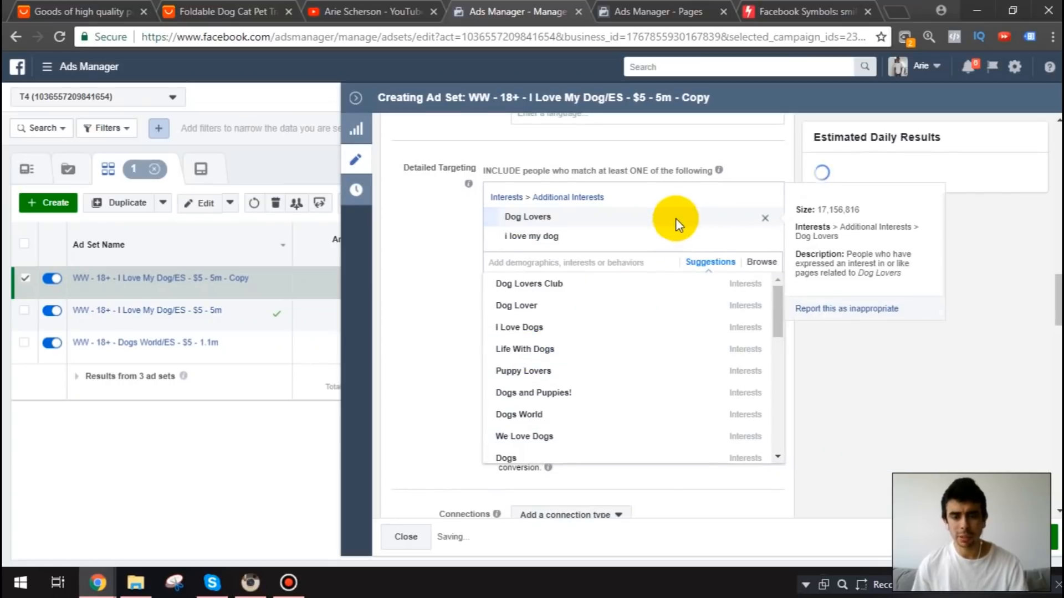
left_click(766, 238)
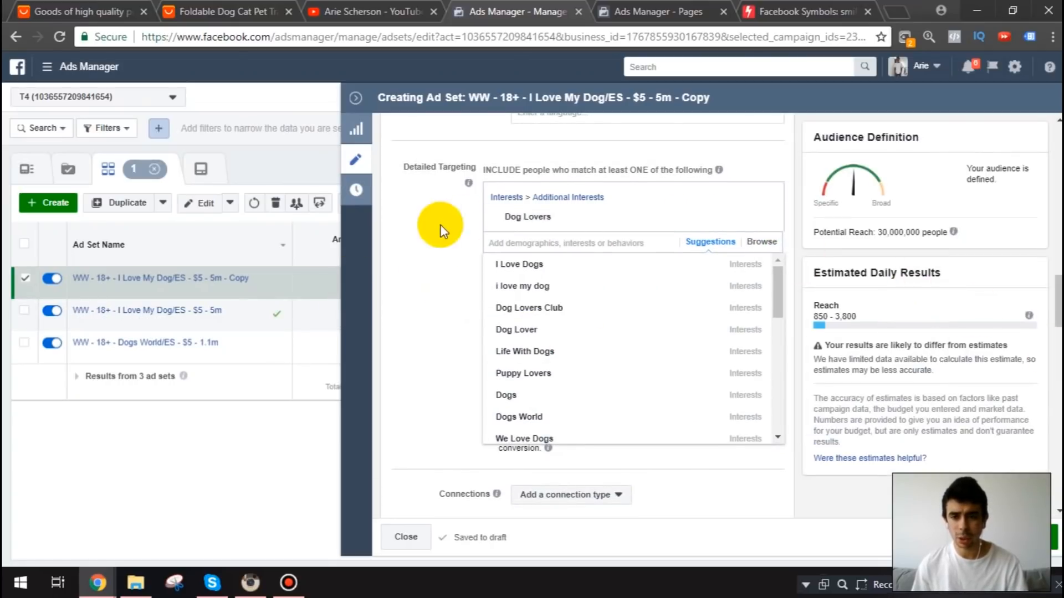
left_click(409, 271)
Change the audience size in the copied ad set's name to 30m and remove the "- Copy" suffix
scroll(409, 254, "down", 5)
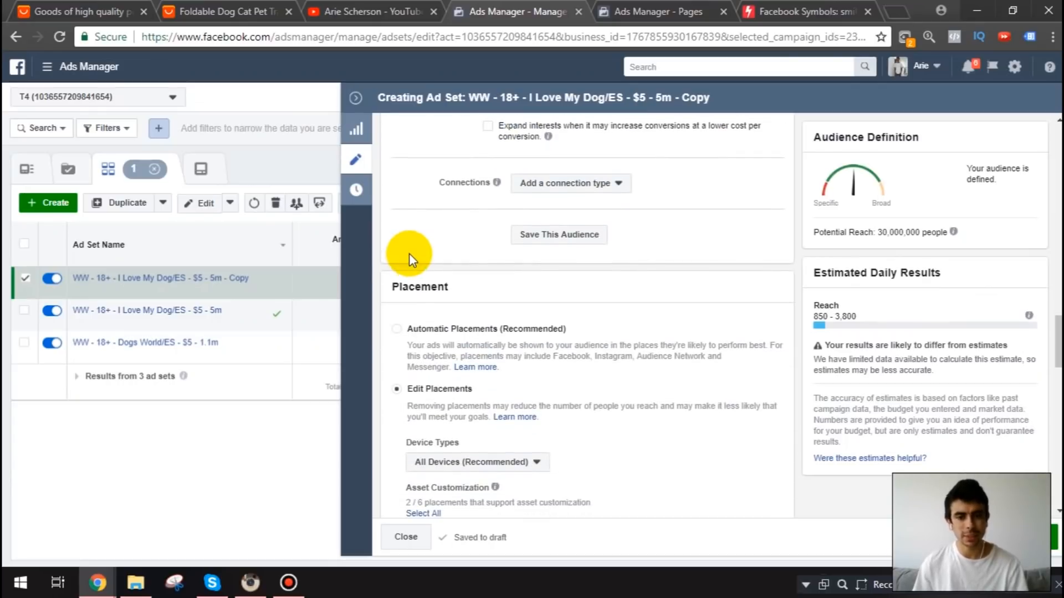
scroll(409, 252, "up", 15)
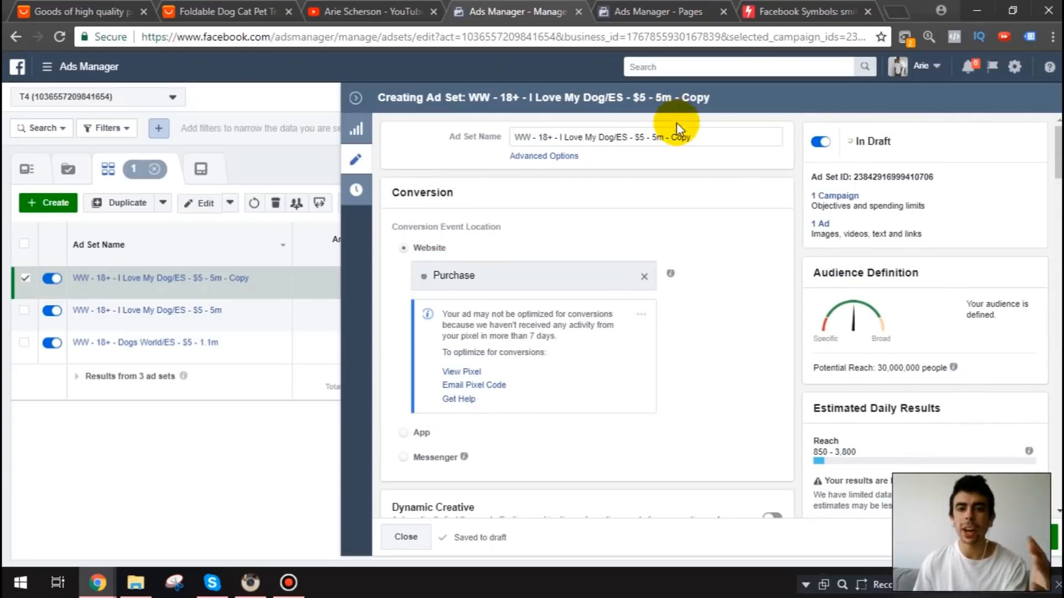
left_click(659, 137)
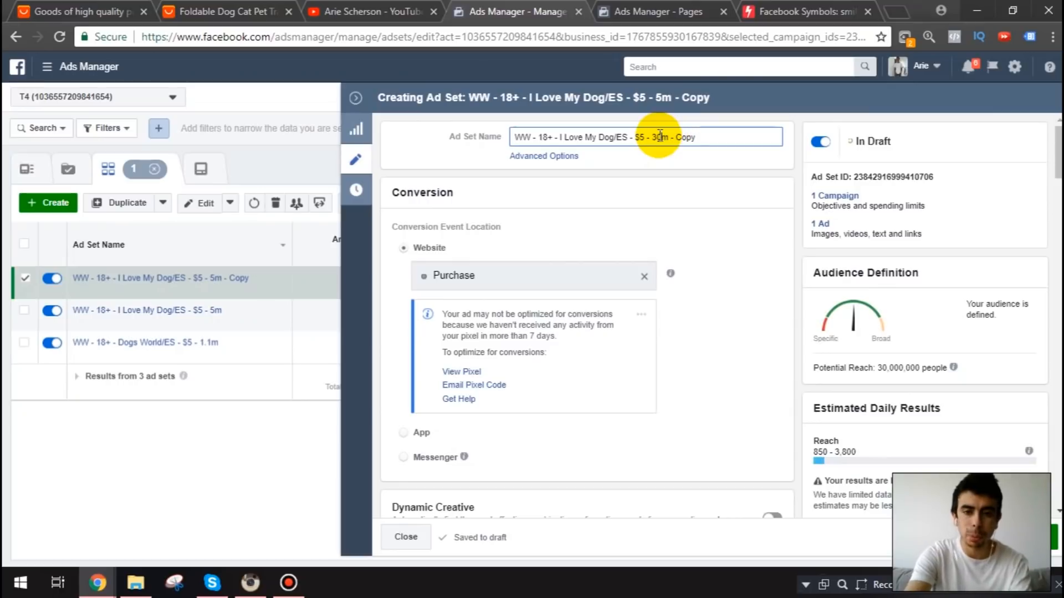
left_click_drag(700, 137, 669, 137)
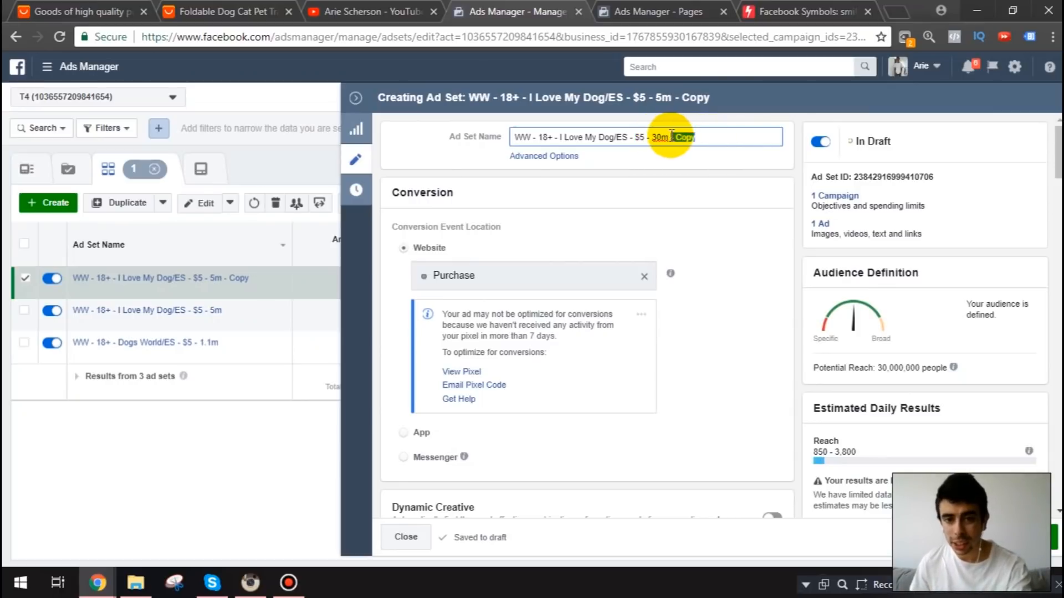
key("BackSpace")
left_click(724, 199)
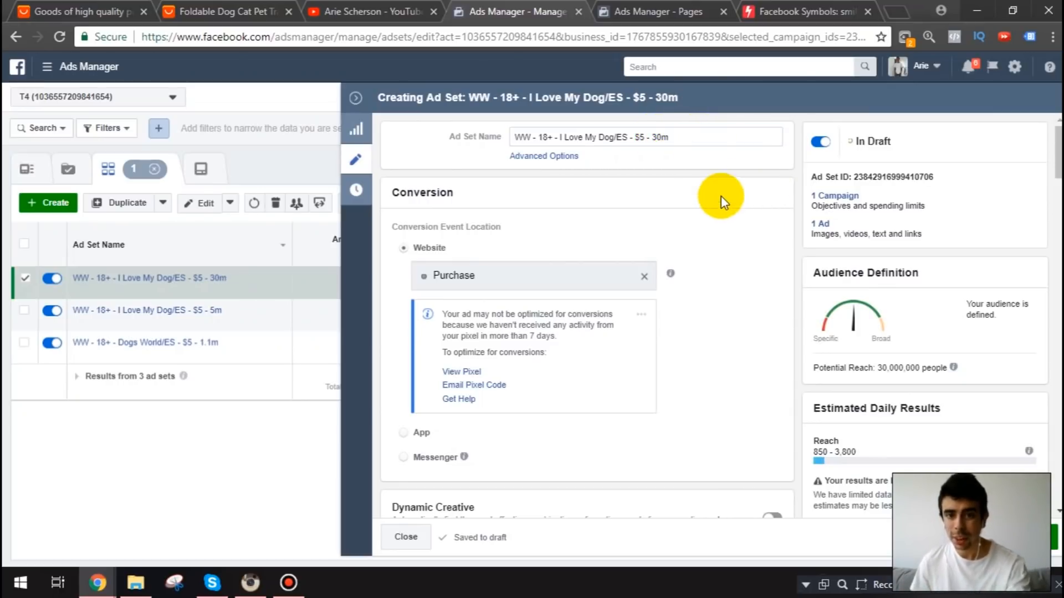
Replace the interest in the ad set's name so that it reads "WW - 18+ - Dog Lovers/ES - $5 - 30m"
left_click(615, 139)
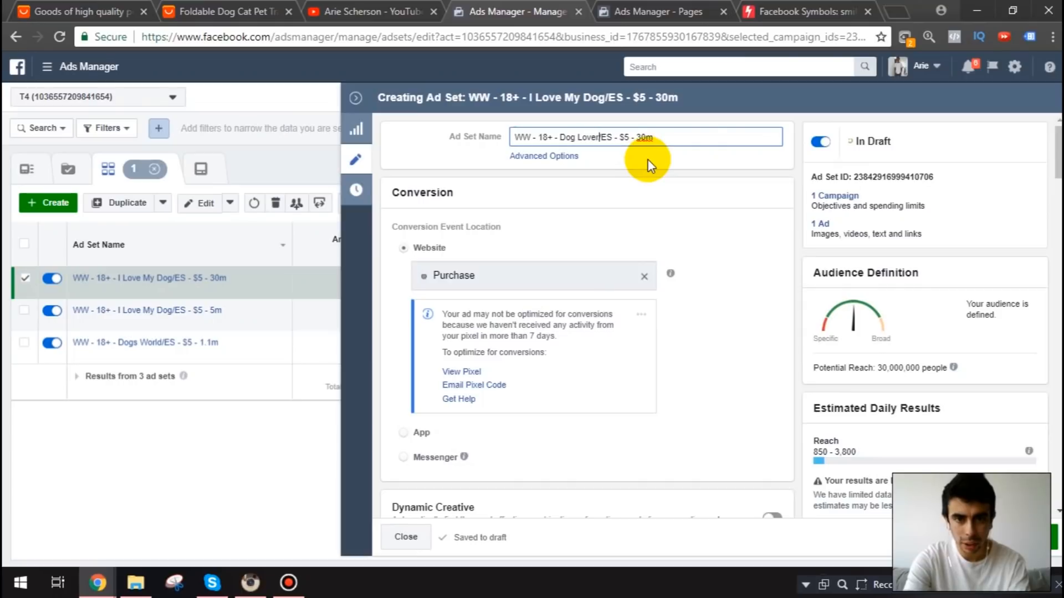
scroll(649, 166, "down", 15)
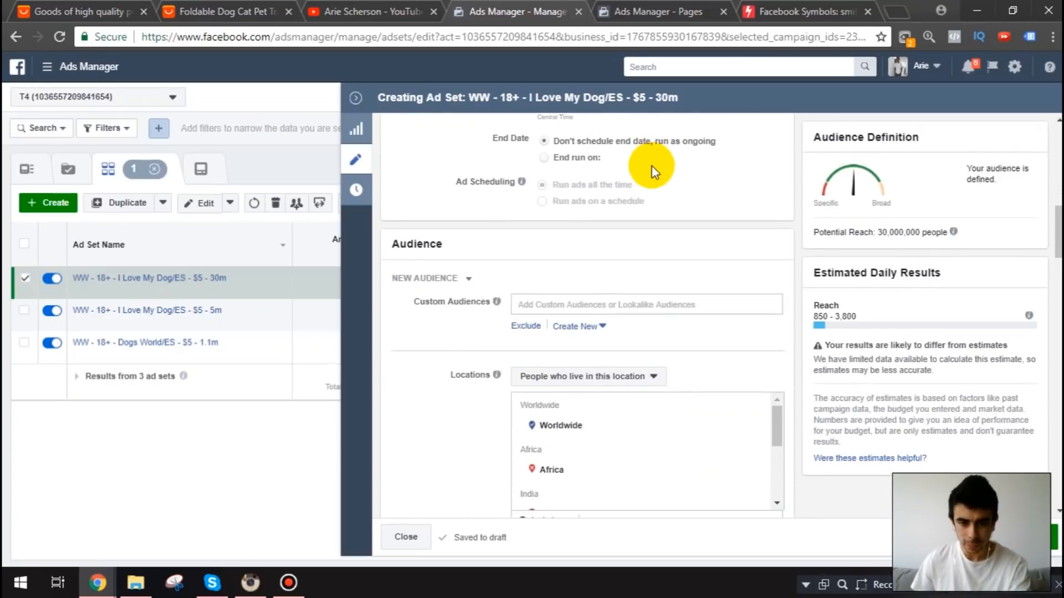
scroll(651, 172, "down", 2)
scroll(413, 321, "down", 5)
scroll(413, 320, "up", 11)
scroll(417, 315, "up", 10)
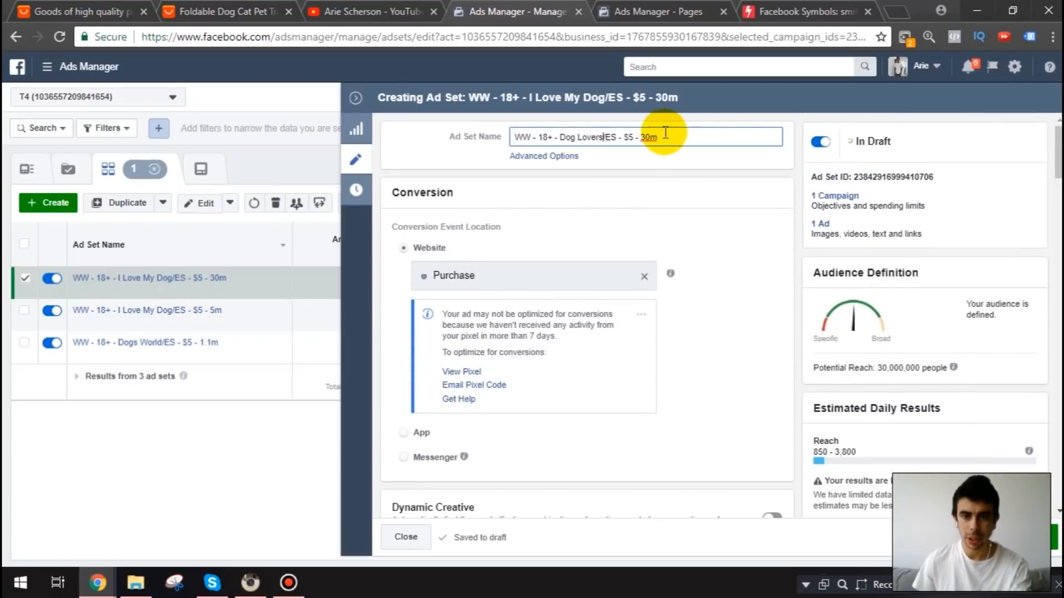
left_click(767, 244)
Check that the Dog Lovers ad uses the existing dog bowl post, and publish the drafted ad set and ad
left_click(821, 225)
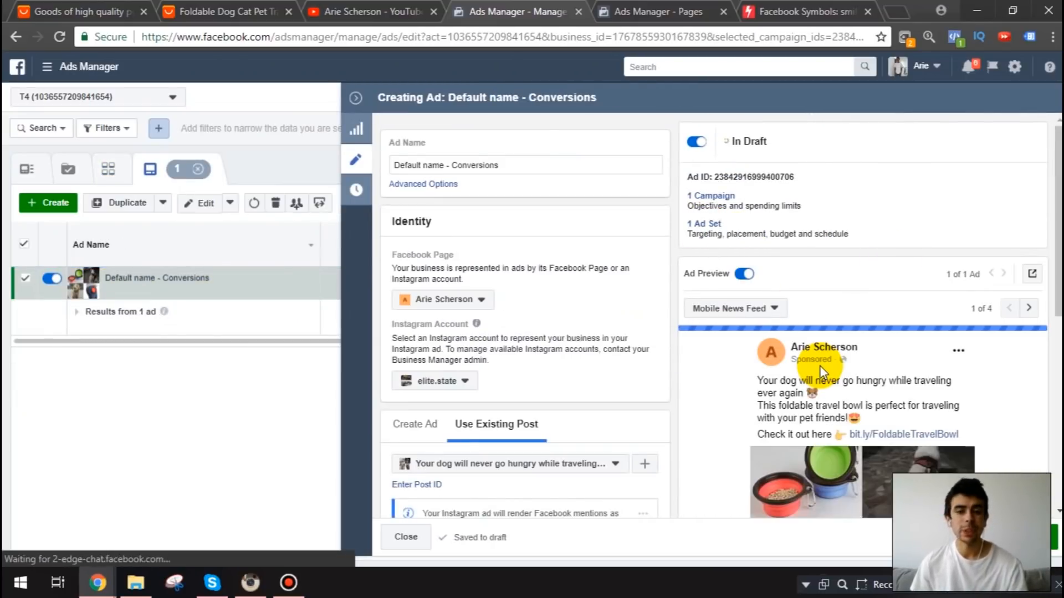
scroll(550, 452, "down", 5)
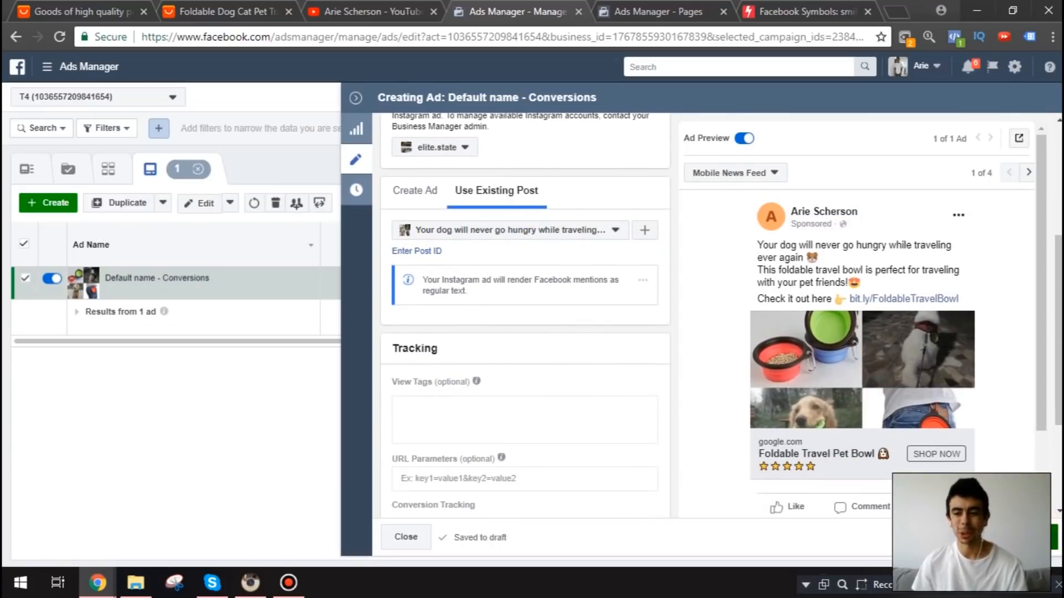
scroll(503, 161, "up", 2)
left_click(356, 98)
left_click(527, 173)
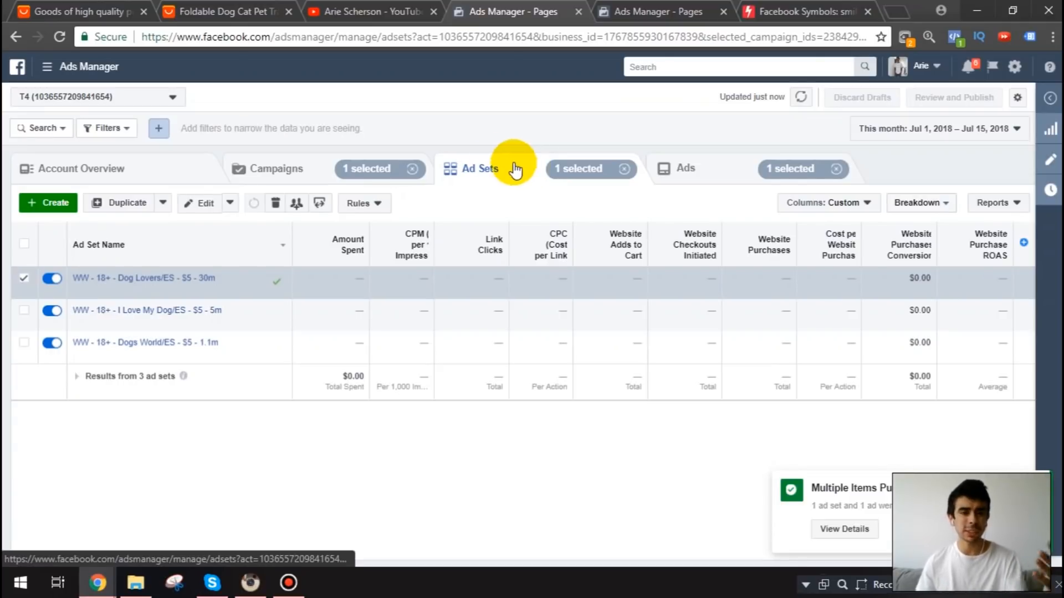
Look at the foldable bowl's AliExpress product page and return to the ad sets list in Ads Manager
left_click(177, 2)
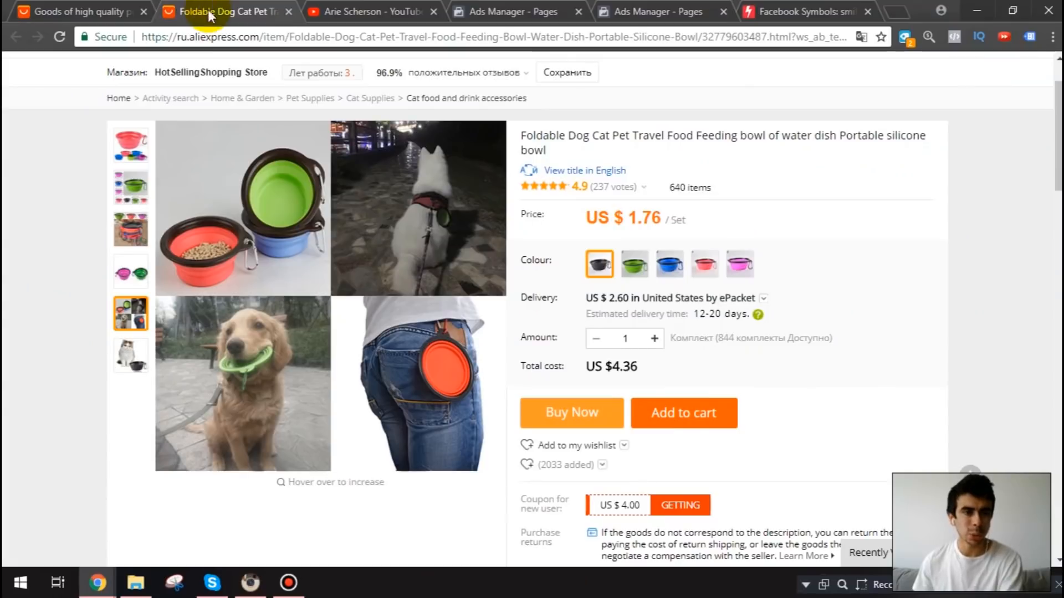
left_click(621, 7)
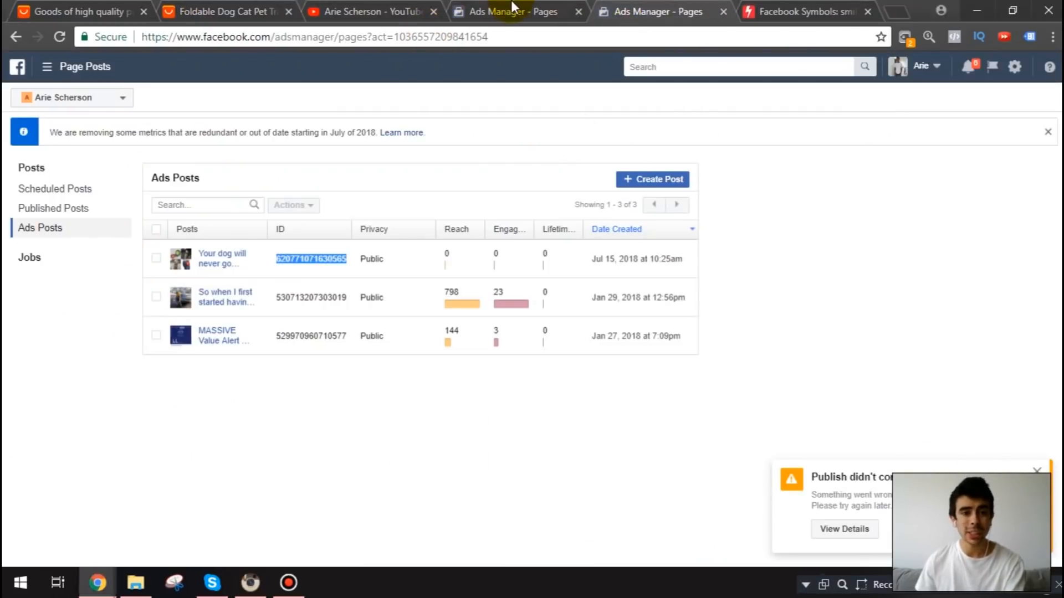
left_click(460, 11)
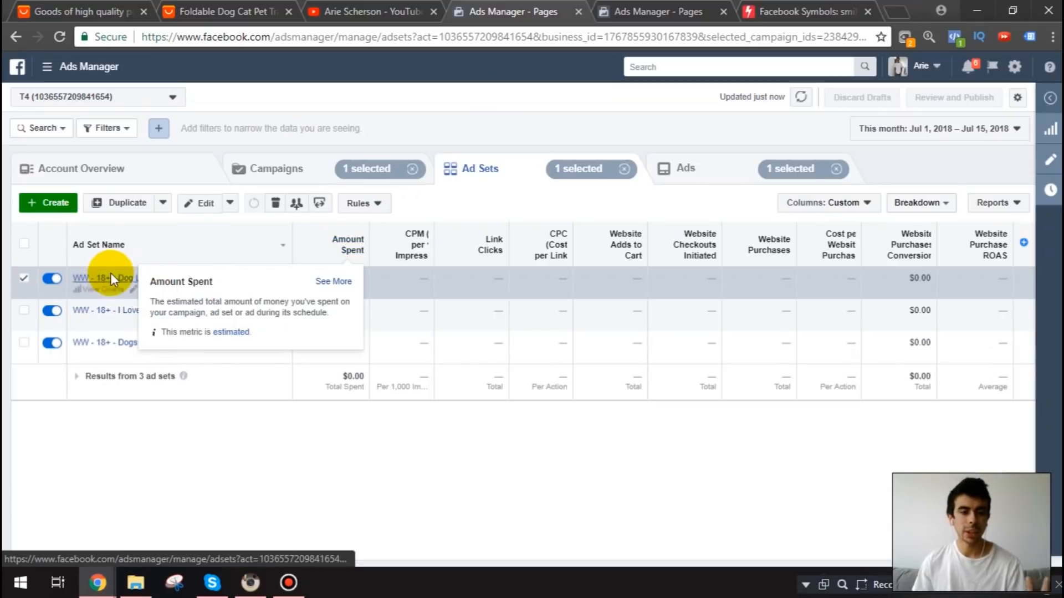
Duplicate the "Dog Lovers" ad set once into its original campaign
left_click(188, 290)
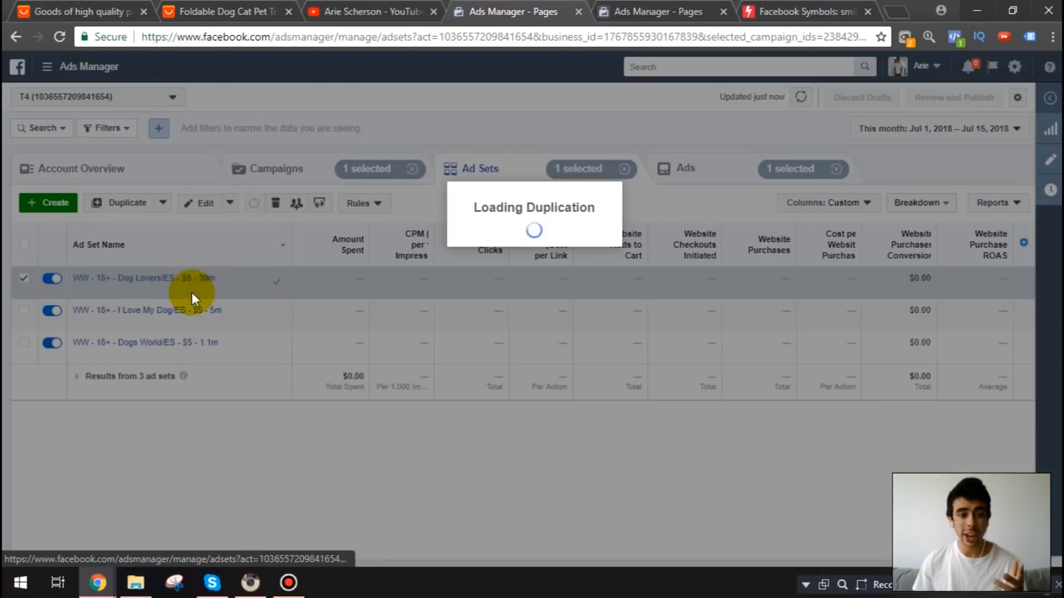
left_click(692, 363)
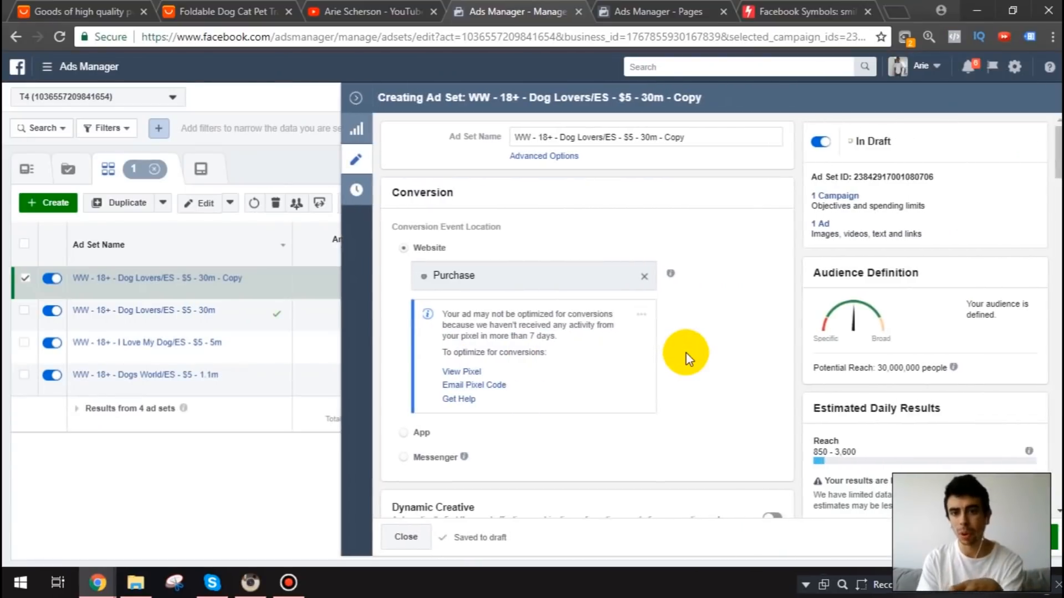
Narrow the new copy's detailed targeting further by requiring the Frequent Travelers behavior
scroll(687, 357, "down", 10)
scroll(687, 358, "down", 10)
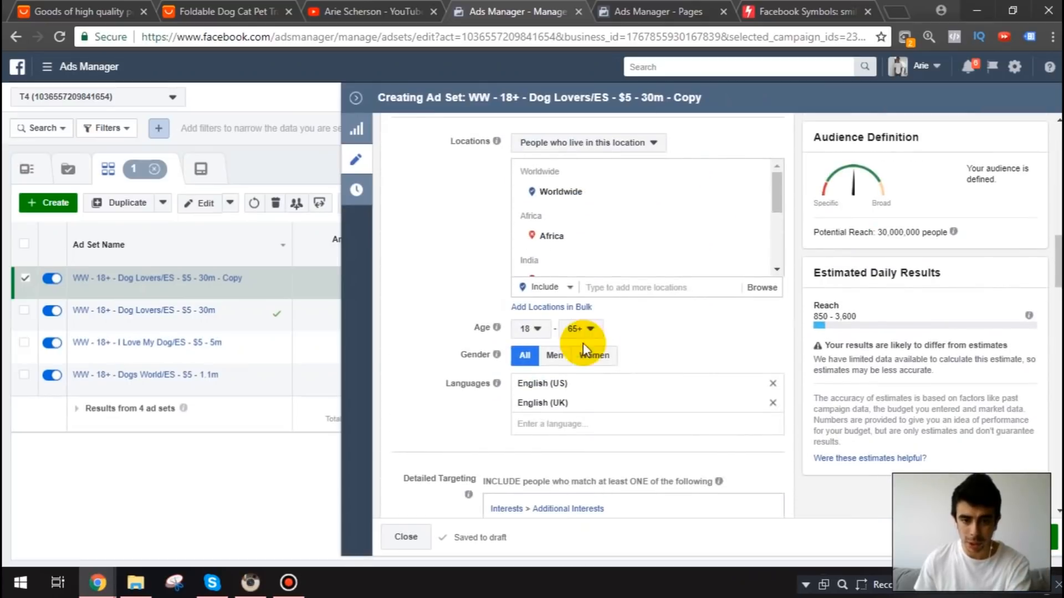
mouse_move(614, 216)
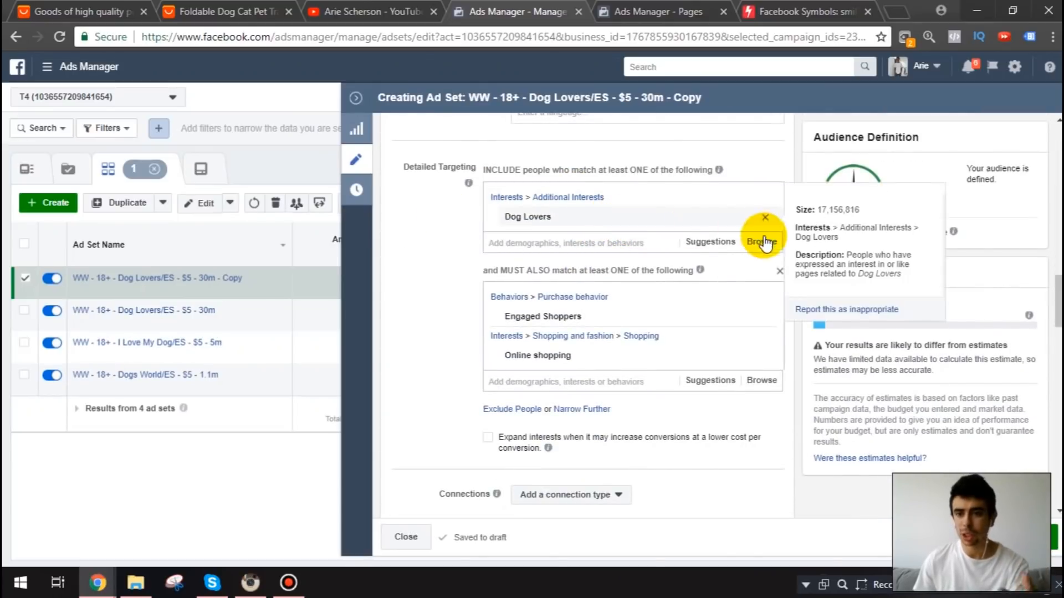
left_click(596, 409)
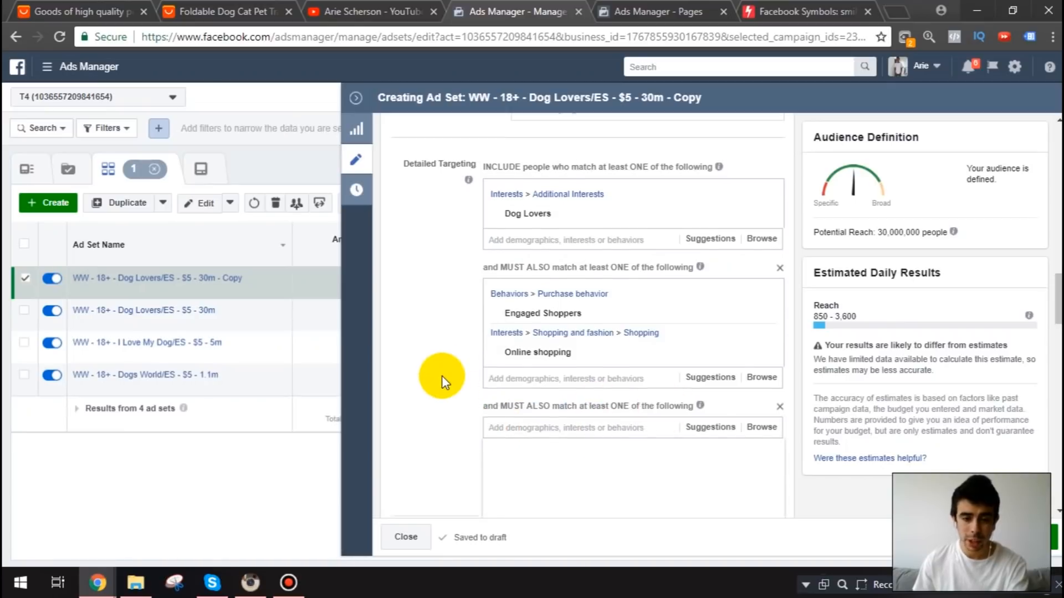
type("travelers")
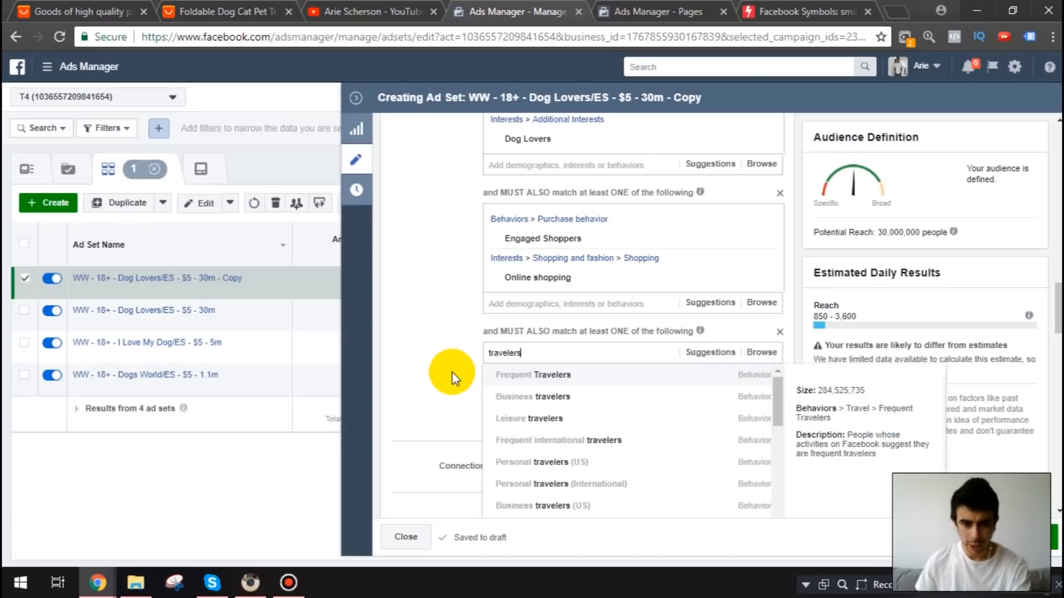
left_click(543, 377)
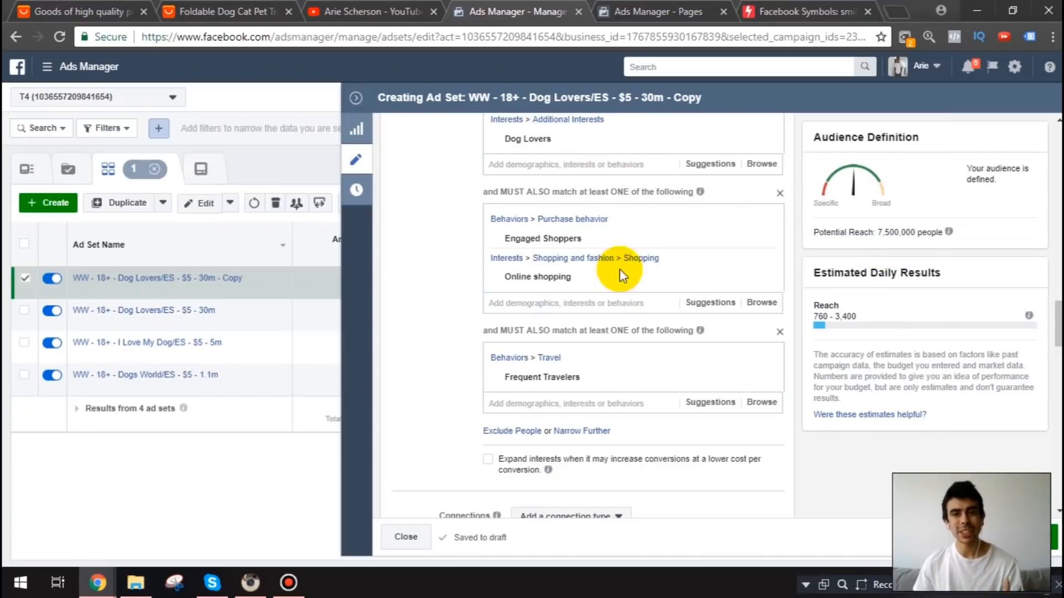
Rename the copied ad set "WW - 18+ - Dog Lovers/ES/Frequent Travelers - $5 - 7.5m"
mouse_move(594, 376)
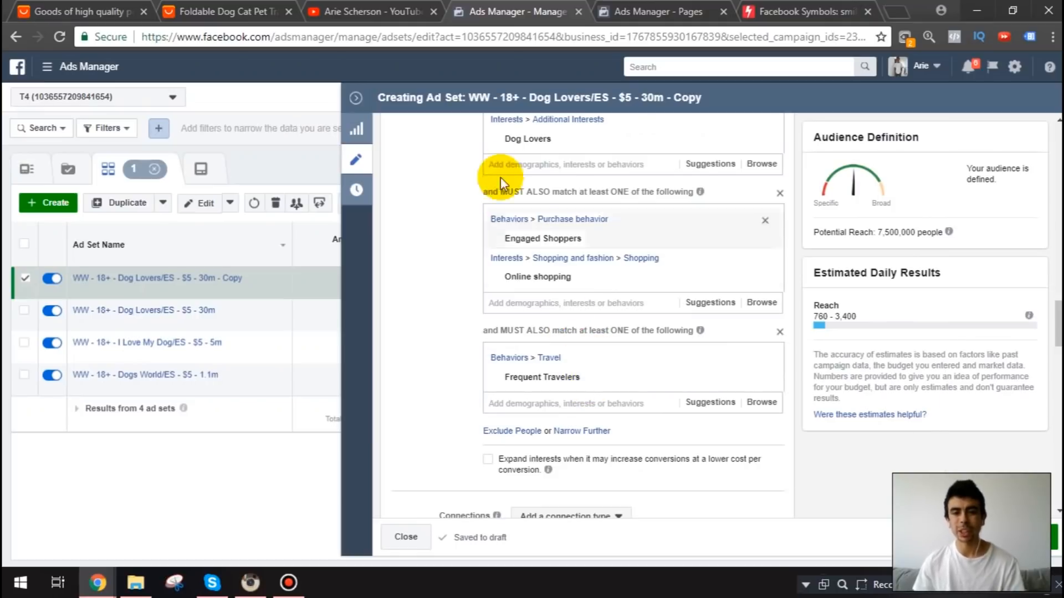
mouse_move(548, 141)
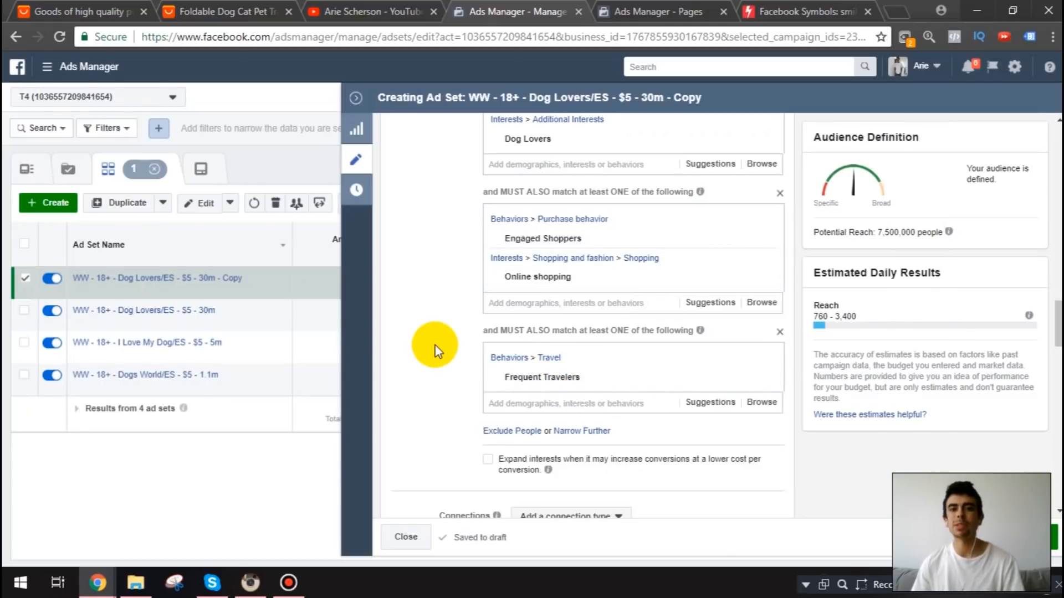
scroll(435, 349, "up", 20)
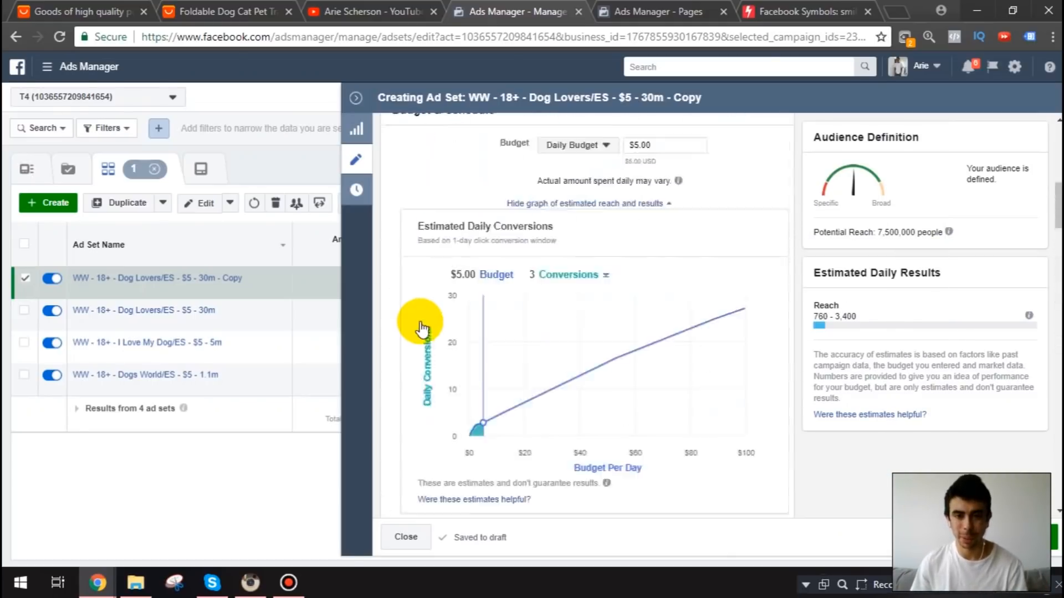
scroll(776, 235, "down", 7)
scroll(776, 235, "up", 7)
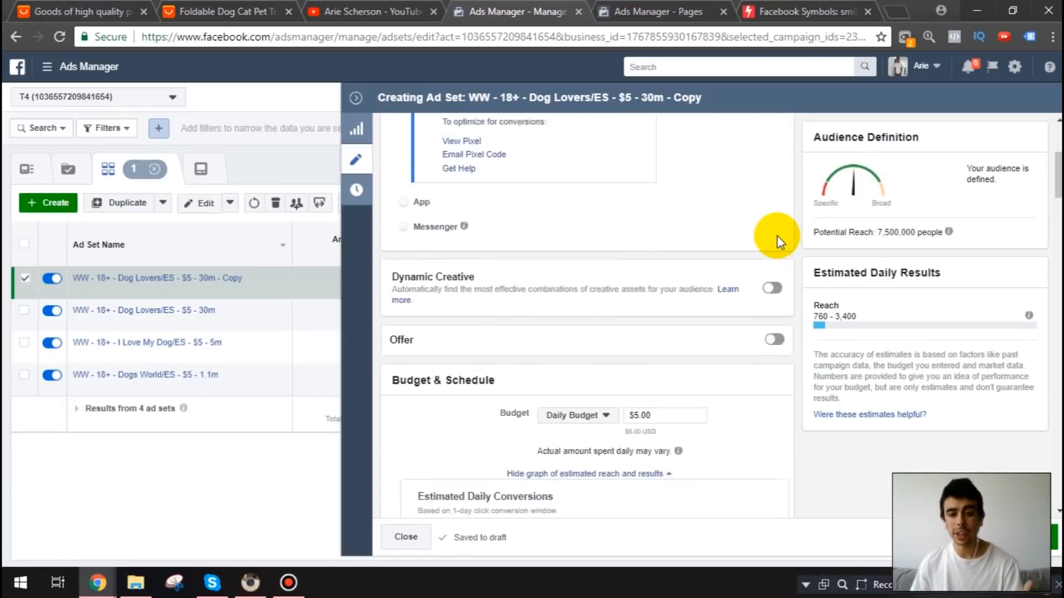
left_click(665, 137)
double_click(665, 137)
key("BackSpace")
key("BackSpace")
key("BackSpace")
key("BackSpace")
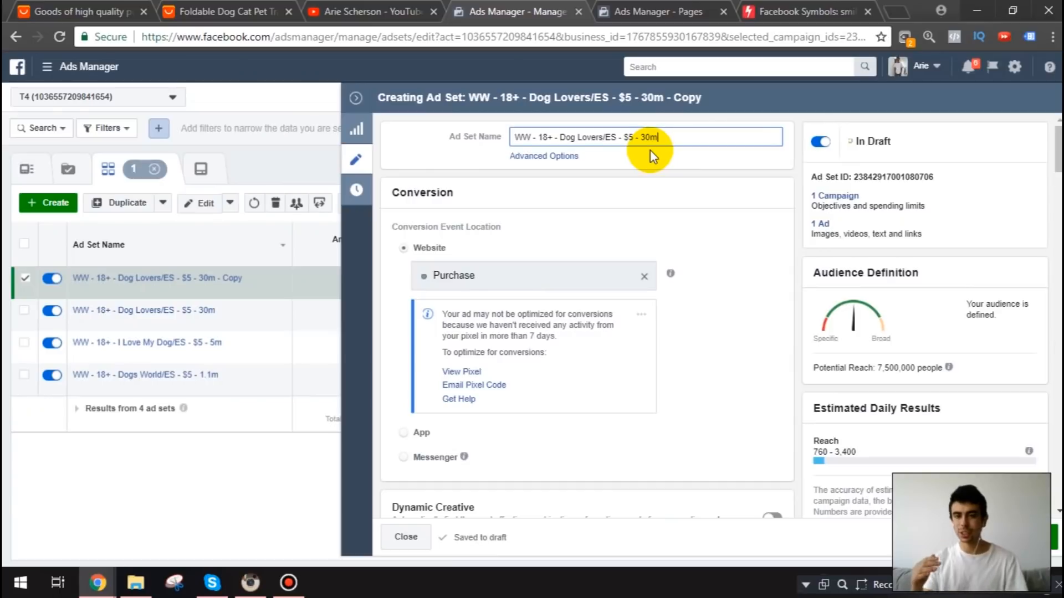
left_click(604, 138)
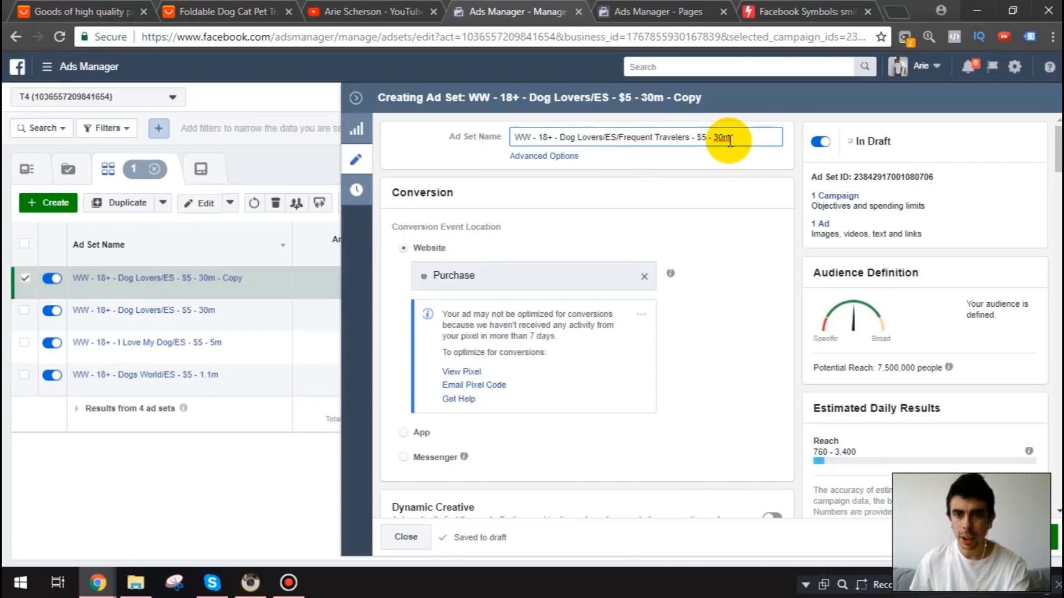
key("BackSpace")
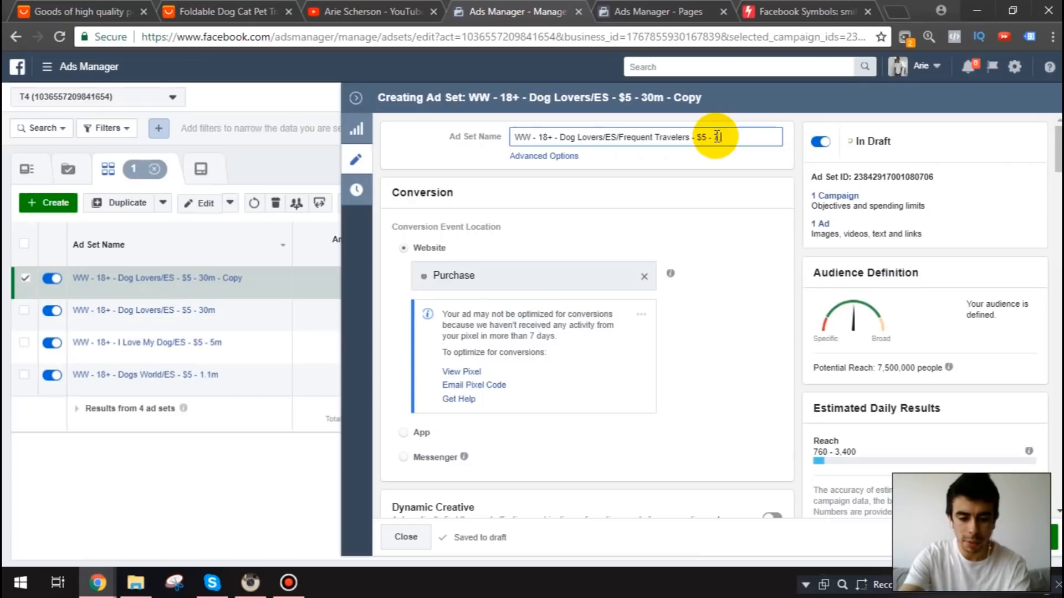
type("7.5m")
Check that the Frequent Travelers ad uses the existing dog bowl post, and publish the drafted ad set and ad
left_click(821, 224)
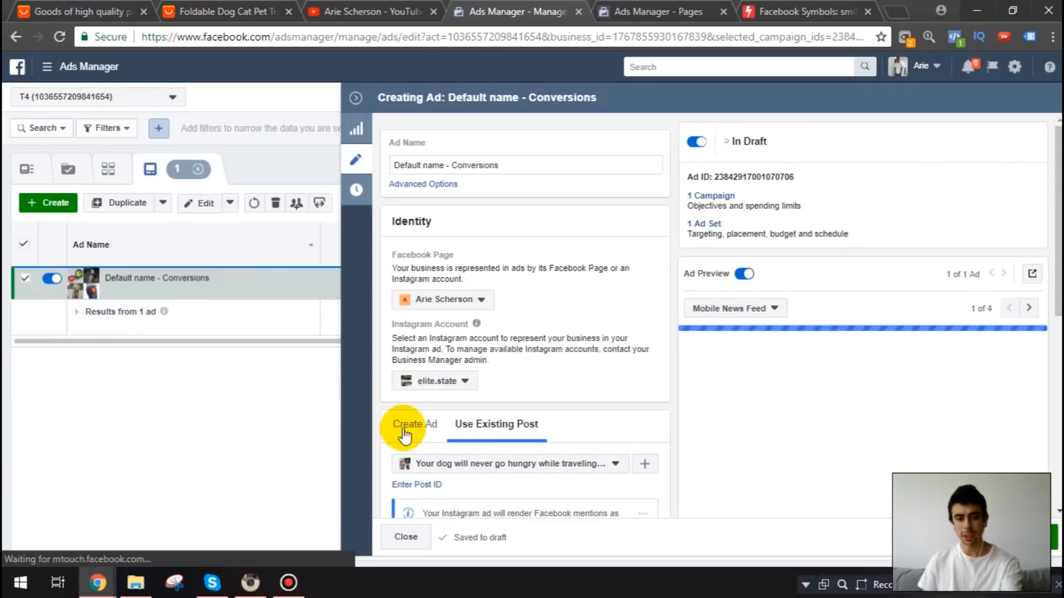
scroll(504, 368, "down", 3)
left_click(1030, 537)
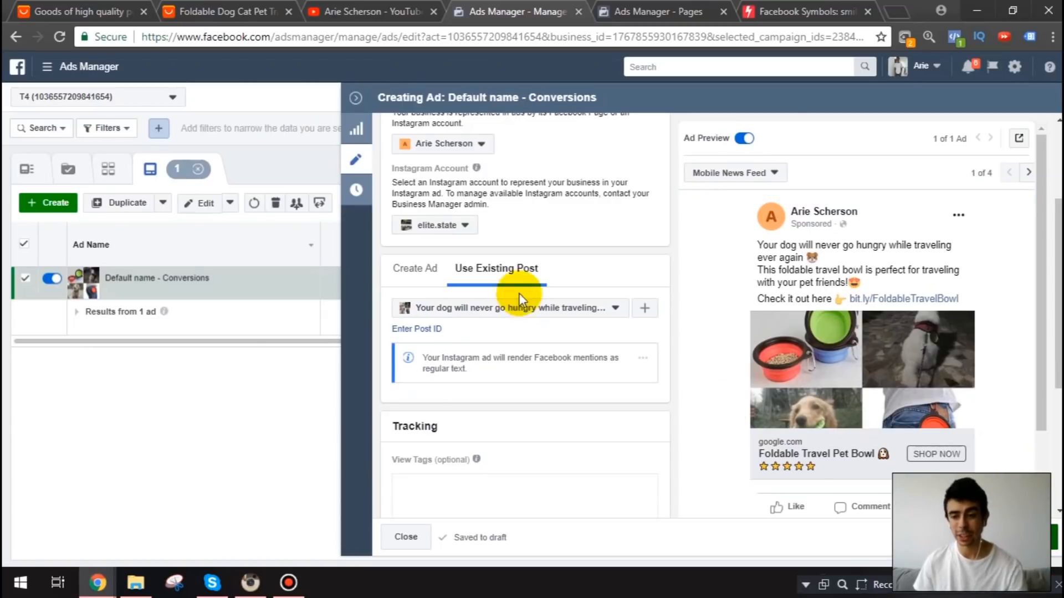
left_click(356, 98)
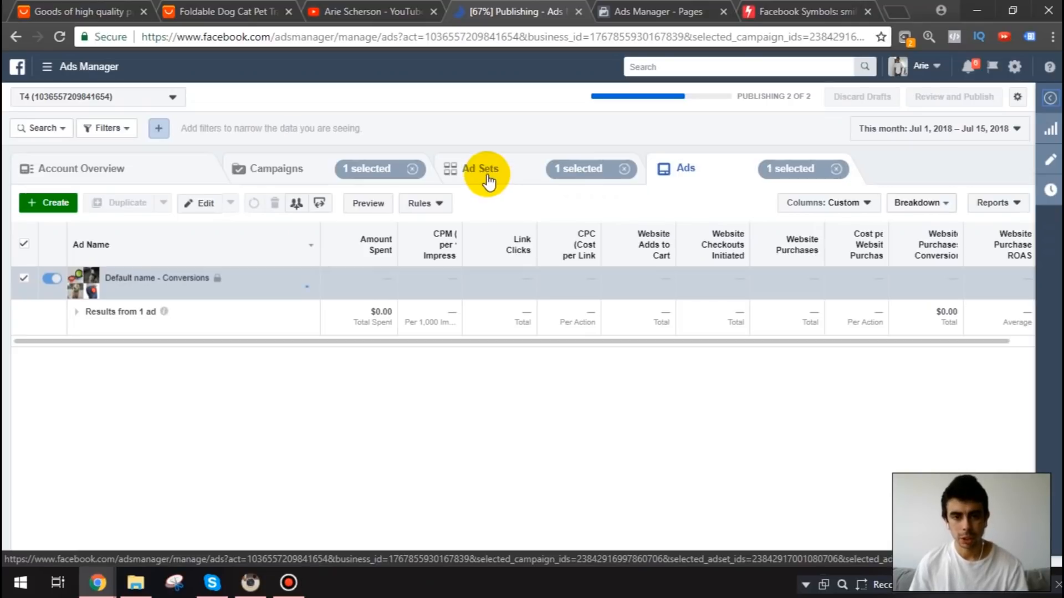
Duplicate the "Dog Lovers/ES/Frequent Travelers" ad set once into its original campaign
left_click(480, 180)
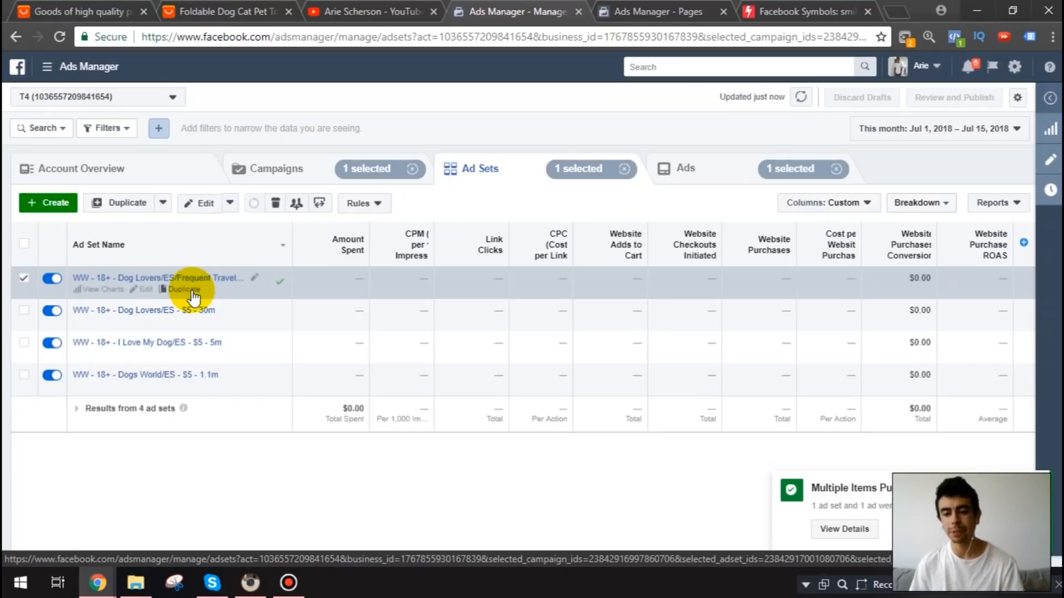
left_click(183, 289)
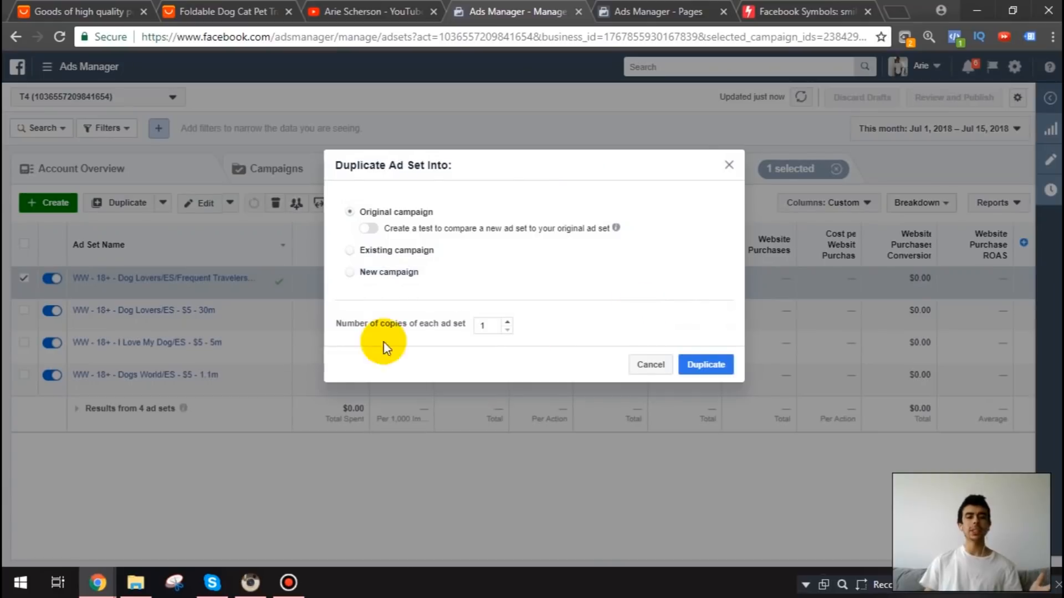
left_click(710, 357)
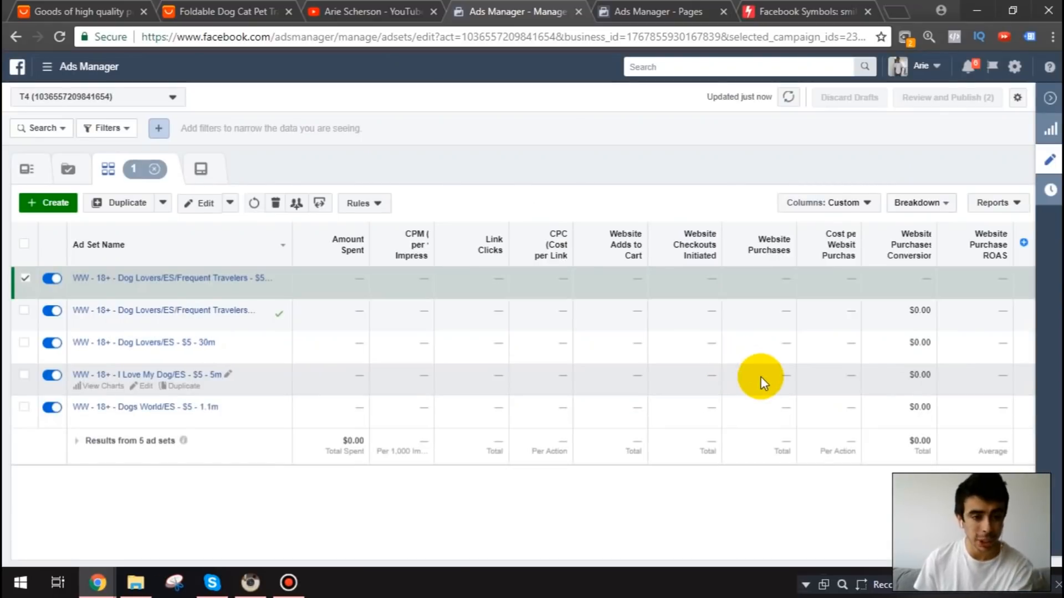
Remove the Dog Lovers interest and the Frequent Travelers behavior from the new copy's detailed targeting
scroll(752, 377, "down", 3)
scroll(751, 371, "down", 10)
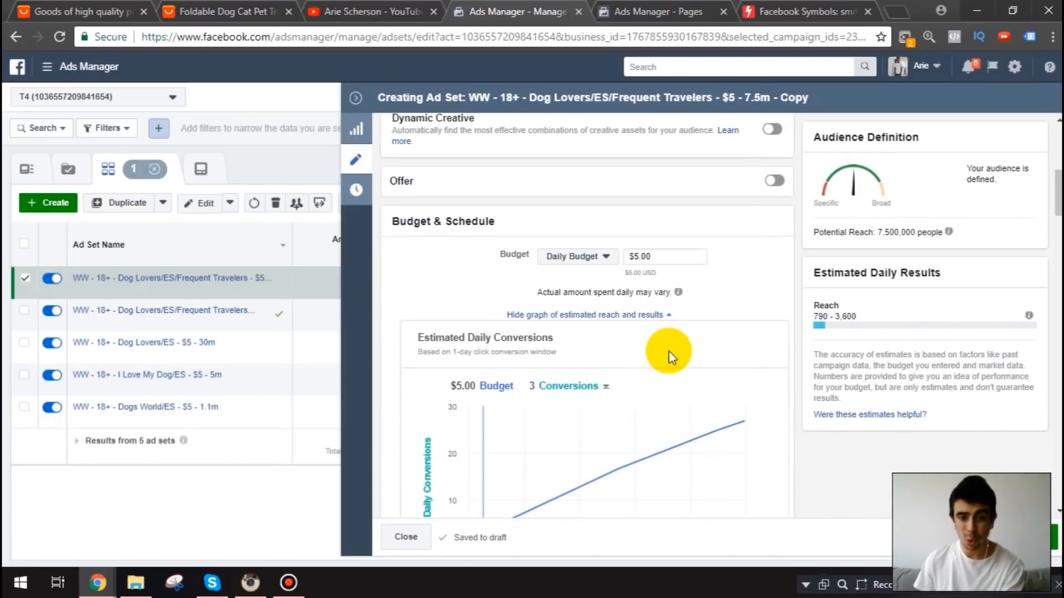
scroll(633, 282, "down", 5)
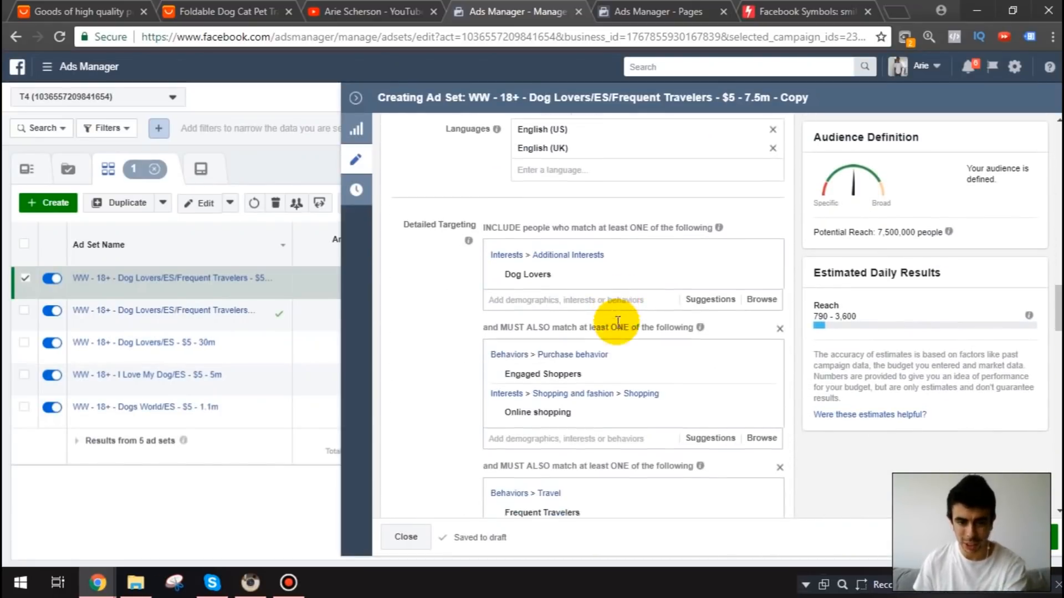
left_click(765, 215)
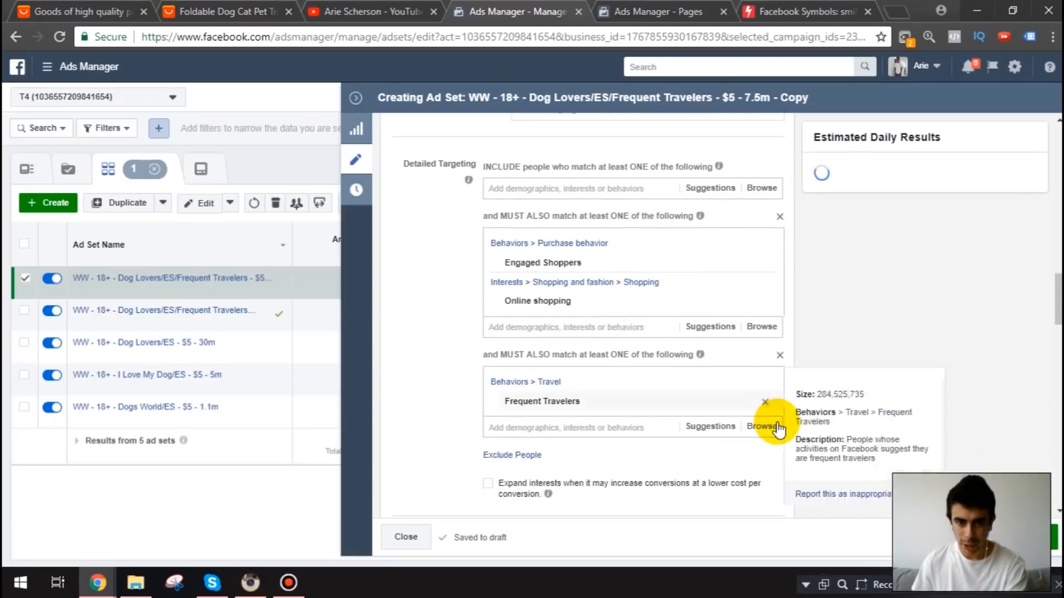
Try the Dog owners purchase behavior as the included audience, and remove it again
left_click(529, 190)
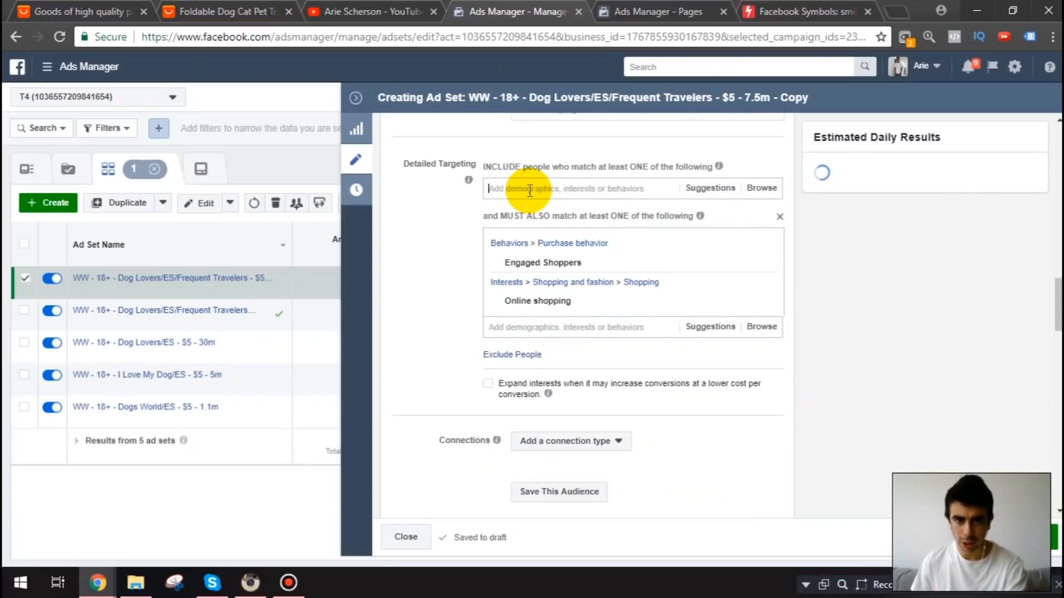
type("dog owners")
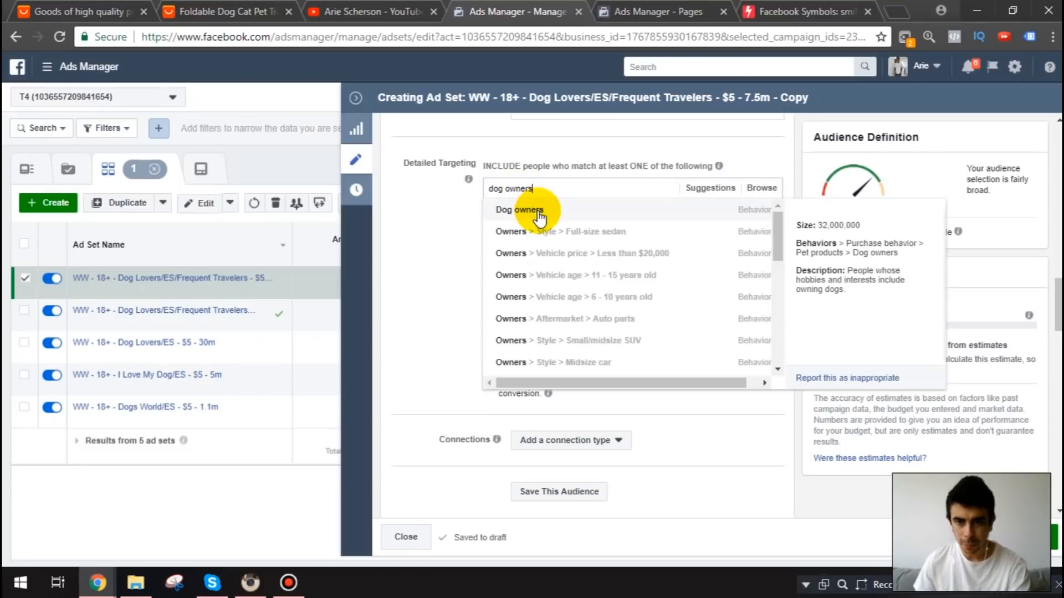
left_click(531, 211)
left_click(453, 251)
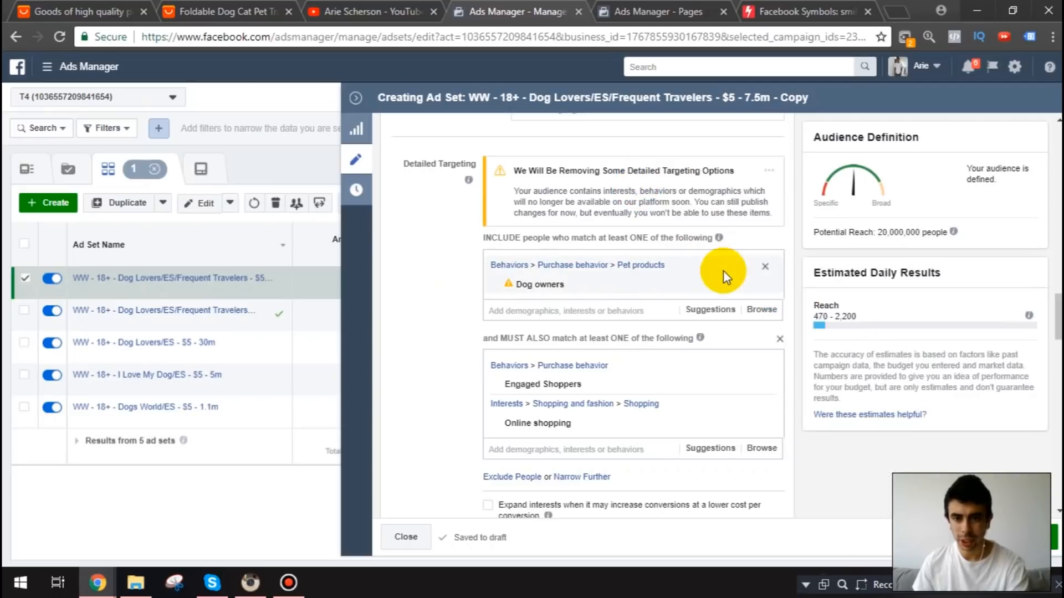
left_click(765, 268)
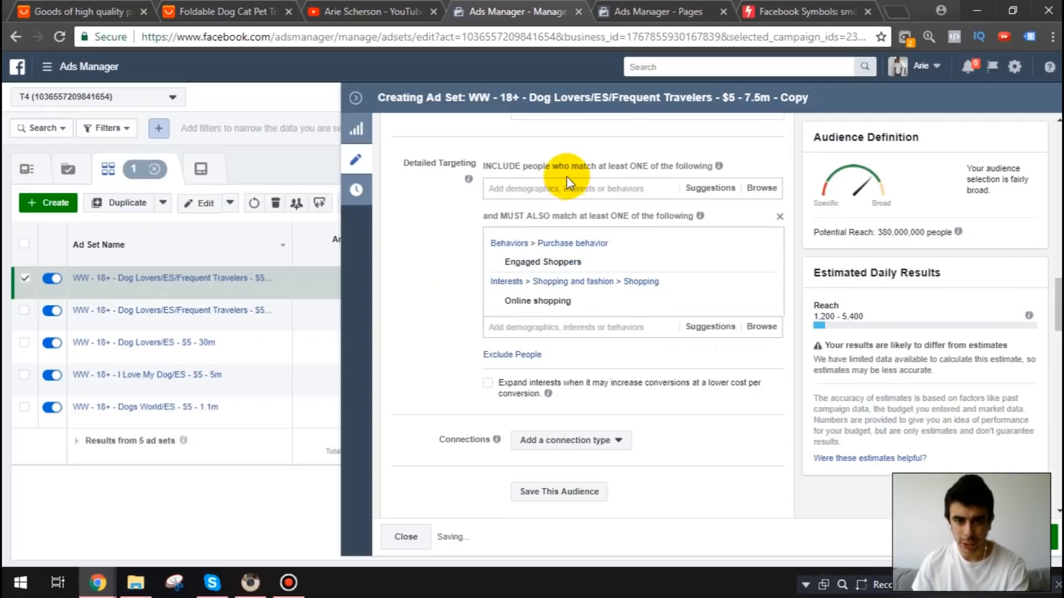
Search the targeting options for "dog owners" again and look through the matches and suggested audiences
type("dog owners")
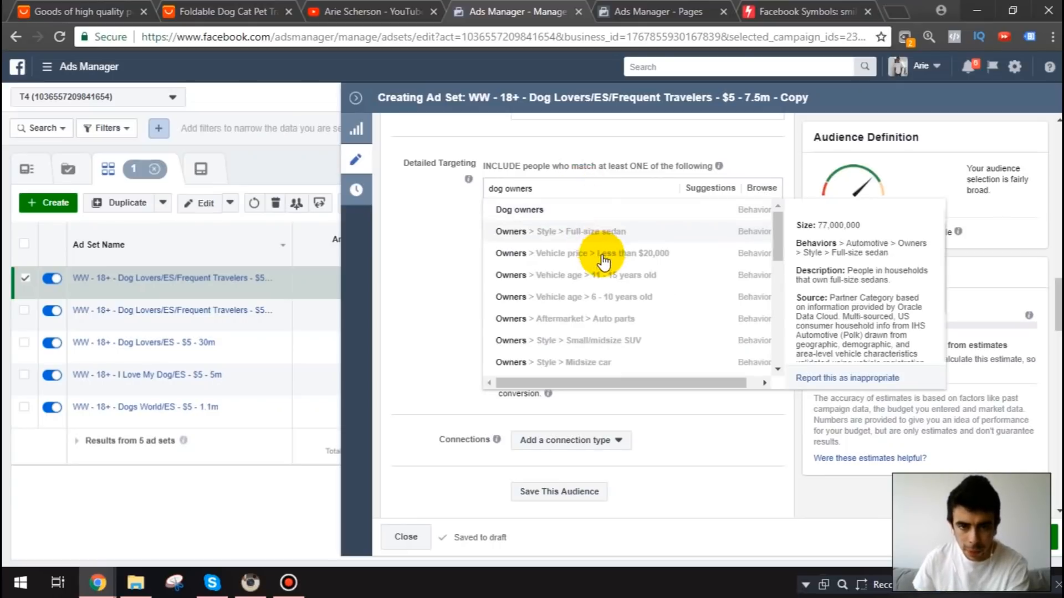
scroll(594, 250, "down", 10)
scroll(687, 233, "up", 10)
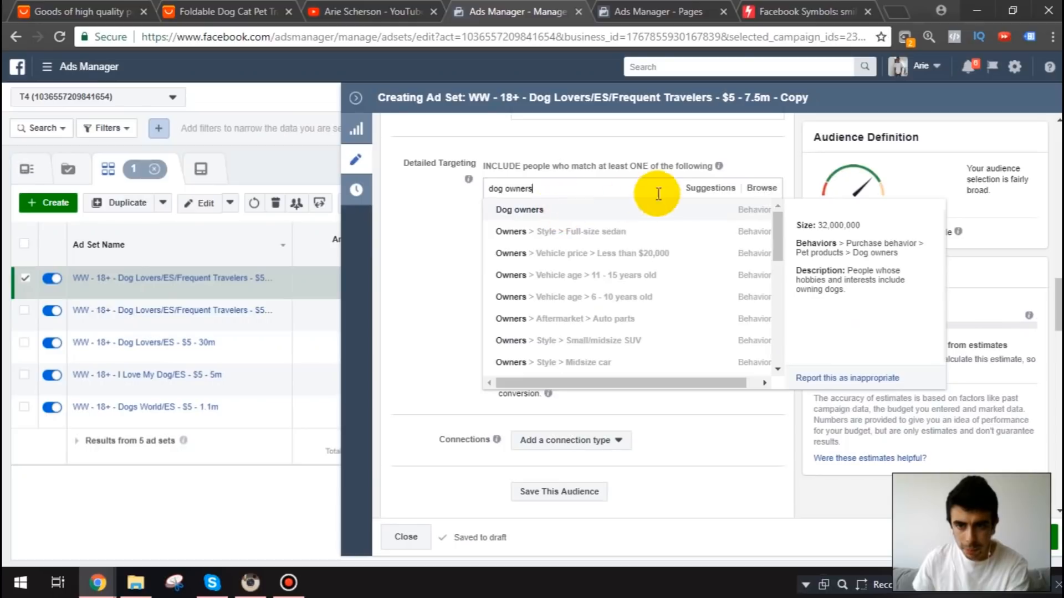
left_click(695, 189)
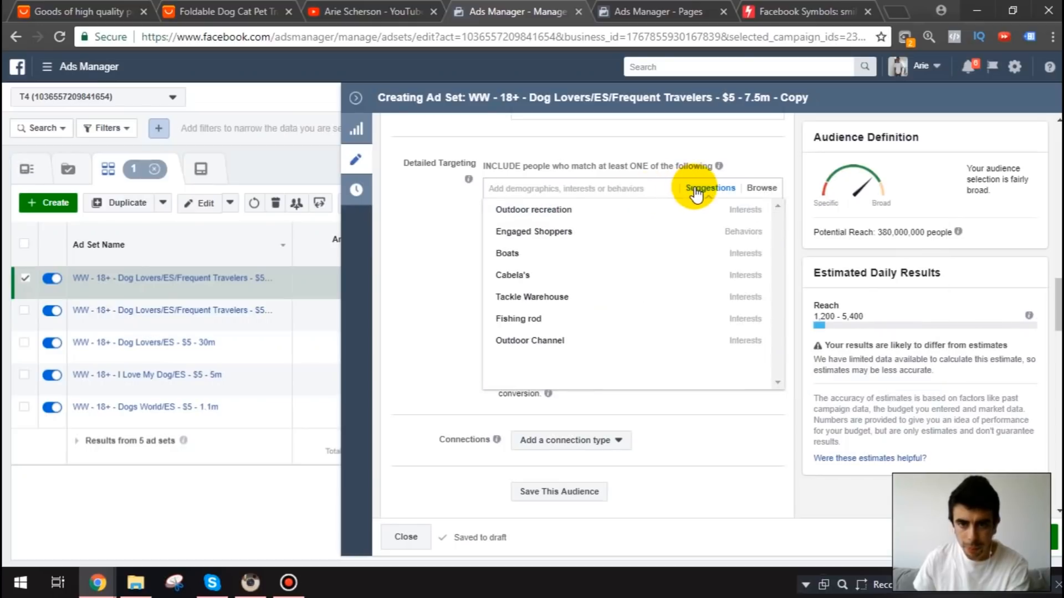
Include the Dogs interest from Hobbies and activities > Pets in the copy's detailed targeting
left_click(553, 189)
type("dog")
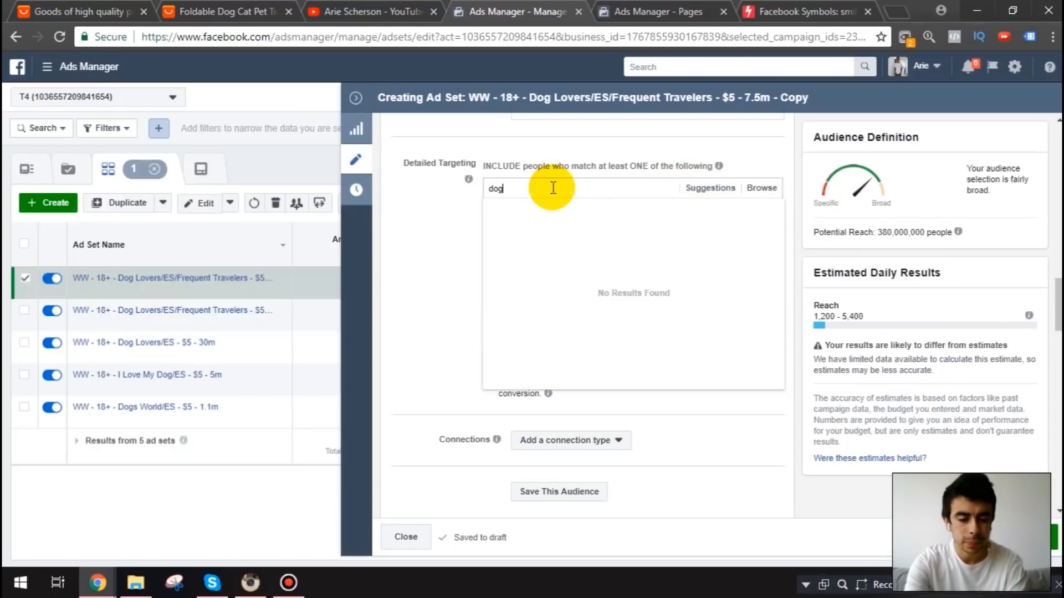
type("s")
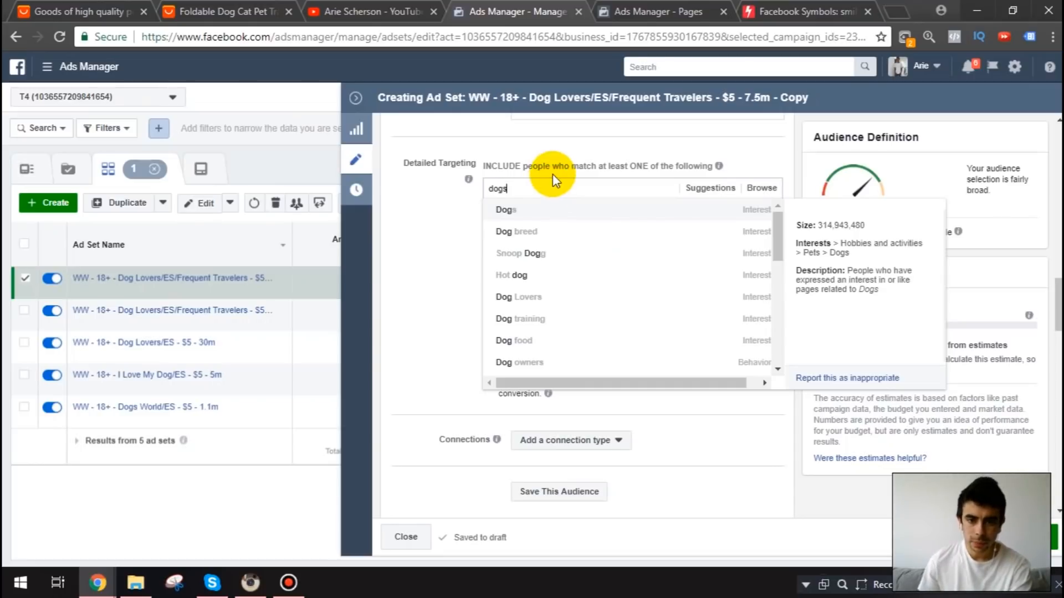
left_click(710, 189)
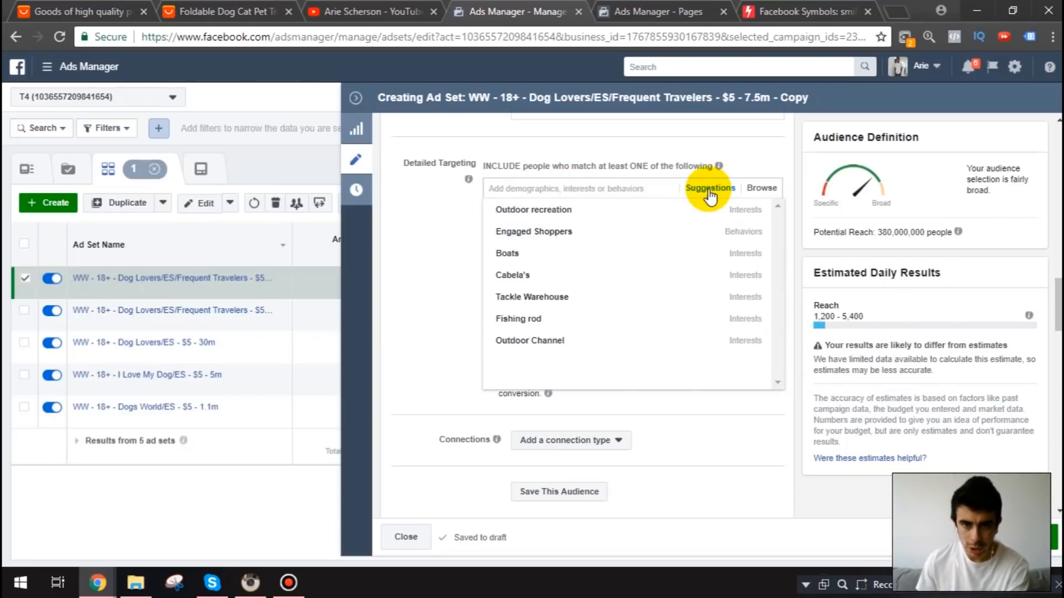
left_click(595, 195)
type("dogs")
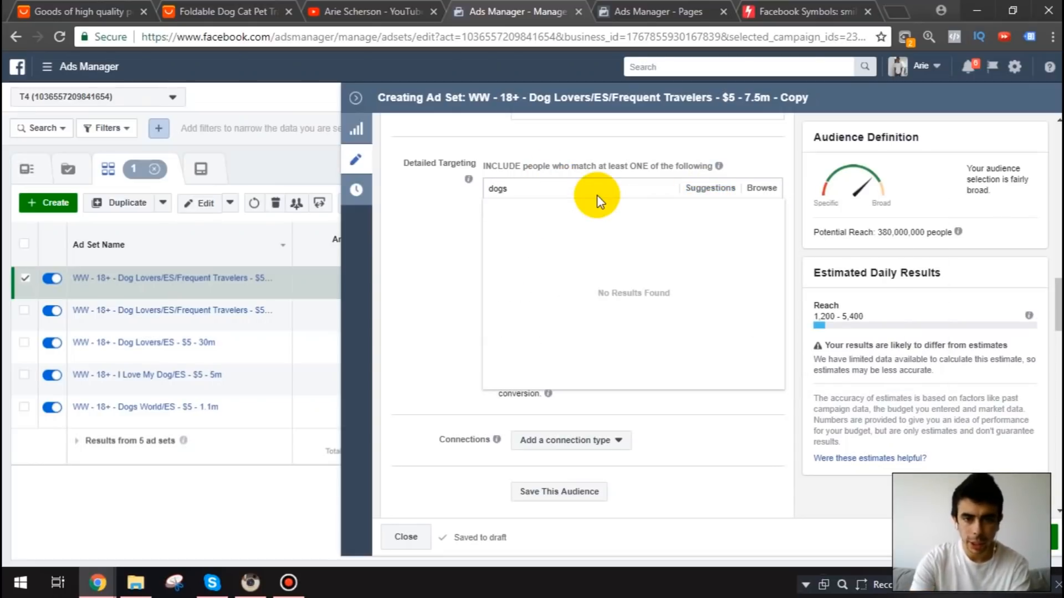
left_click(526, 211)
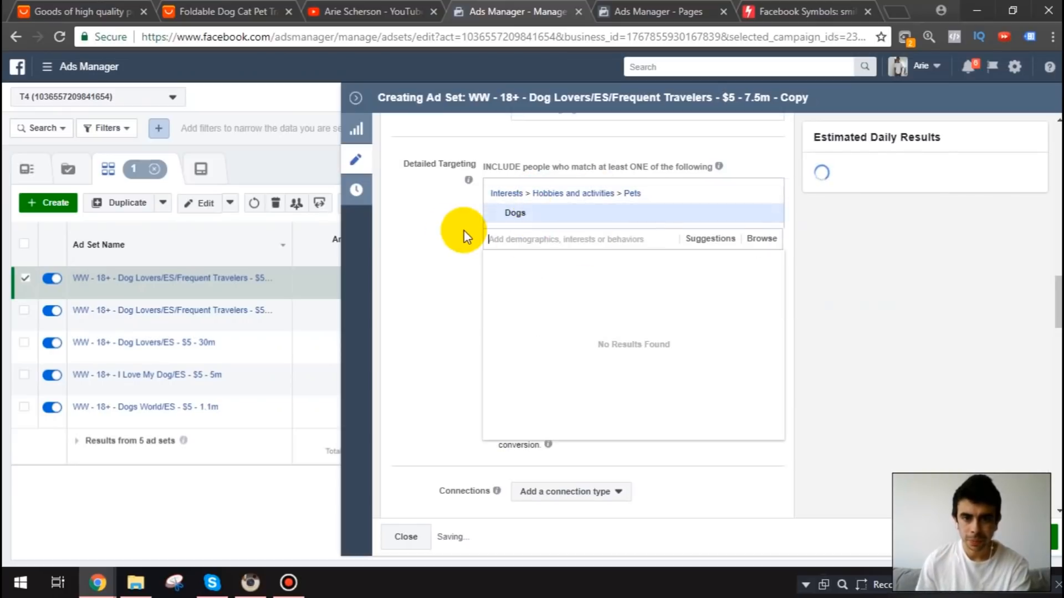
Replace the Dogs interest with the suggested Dog breed interest in the copy's included detailed targeting
left_click(714, 240)
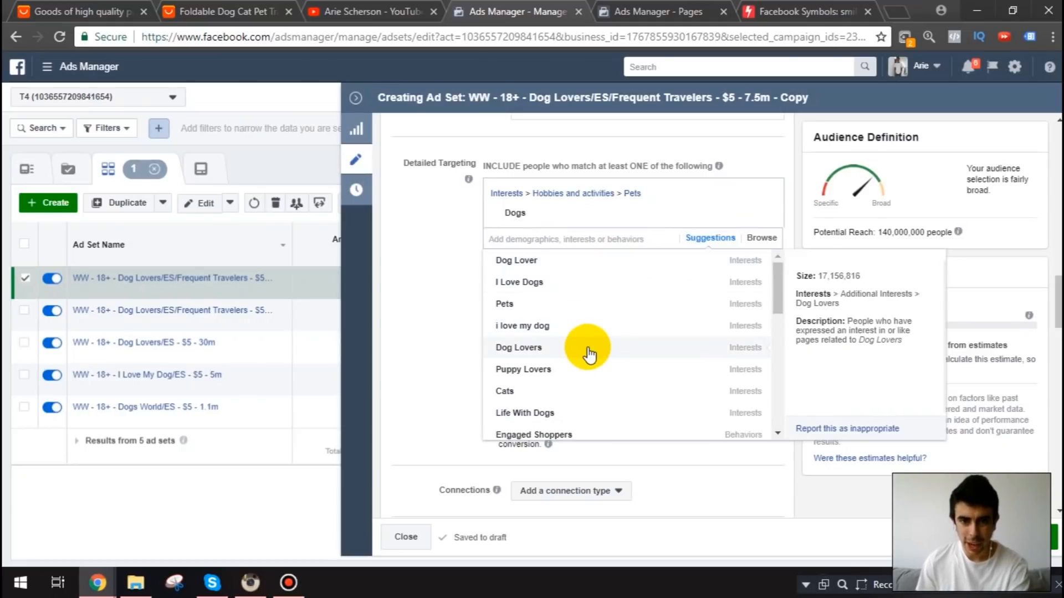
scroll(589, 373, "down", 1)
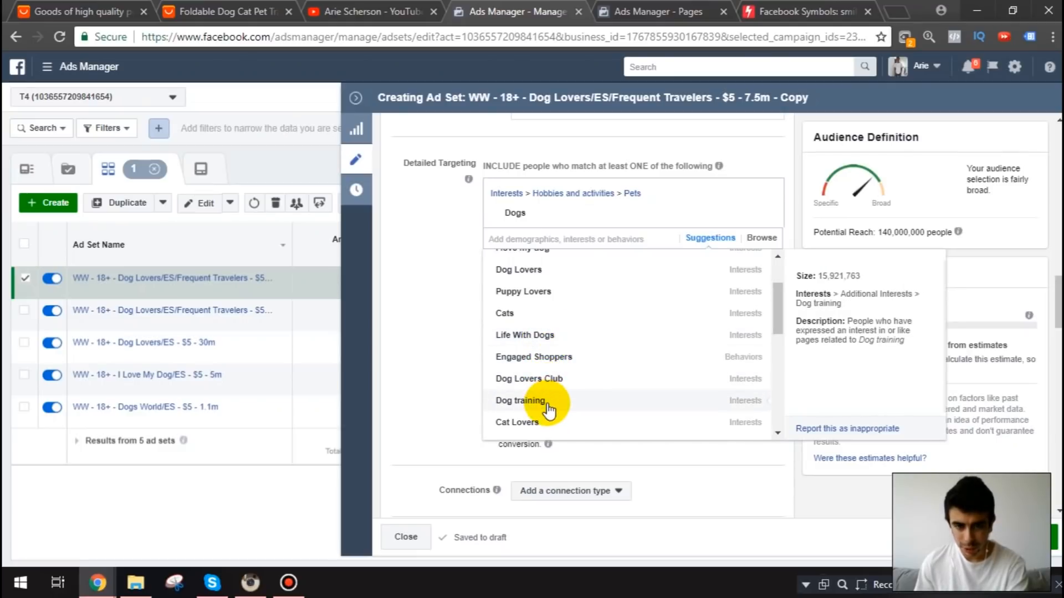
scroll(571, 399, "down", 1)
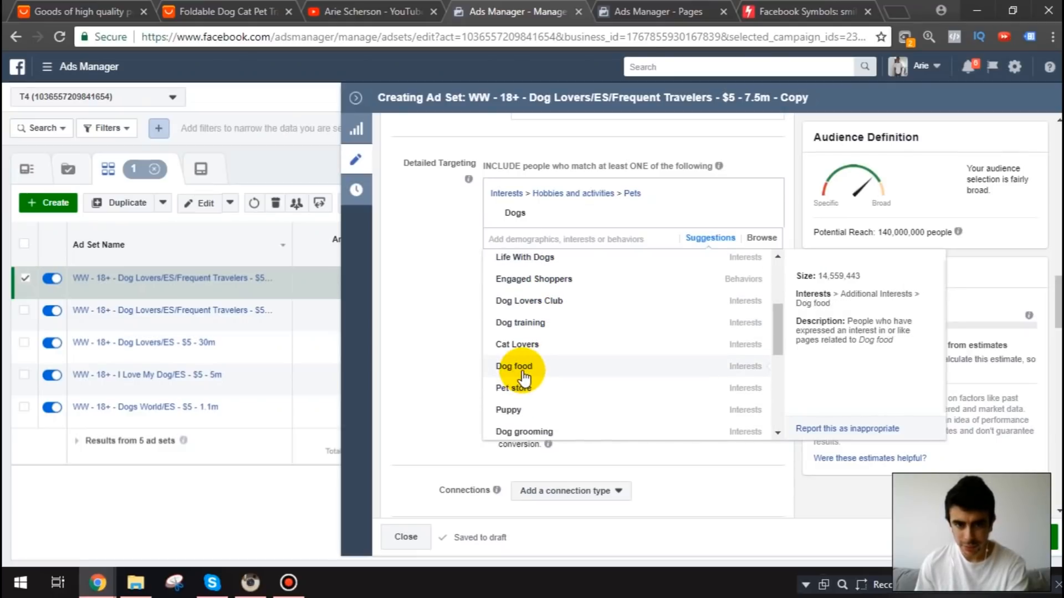
scroll(554, 393, "down", 1)
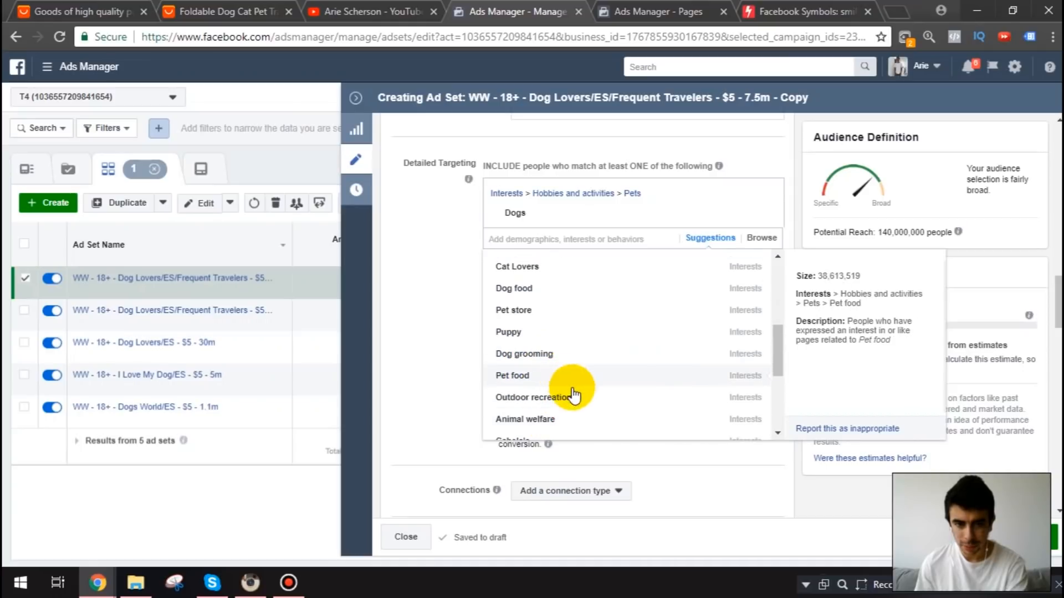
scroll(577, 388, "down", 1)
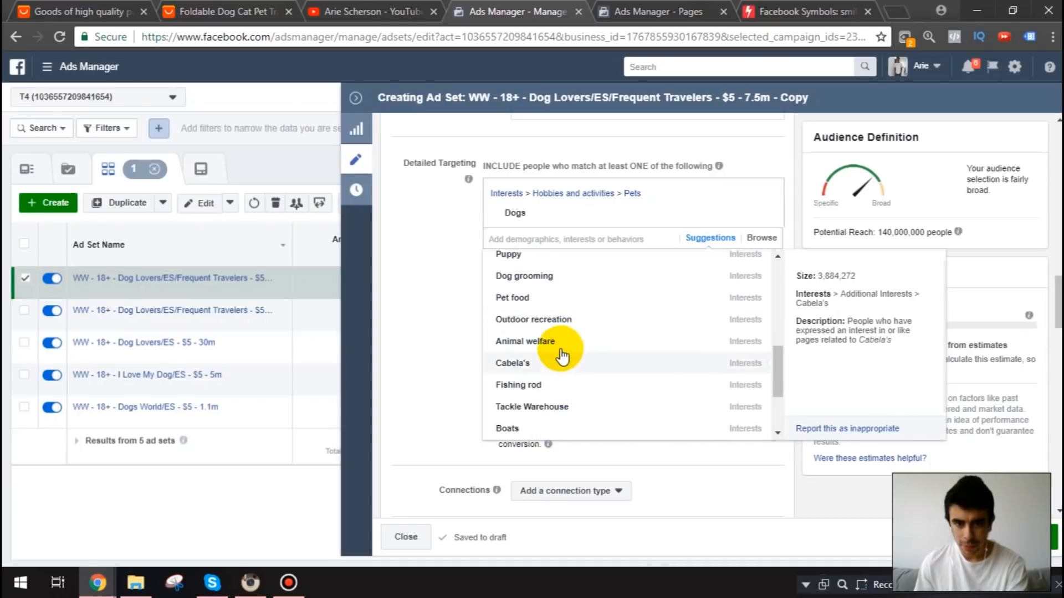
scroll(565, 366, "down", 1)
scroll(570, 385, "down", 1)
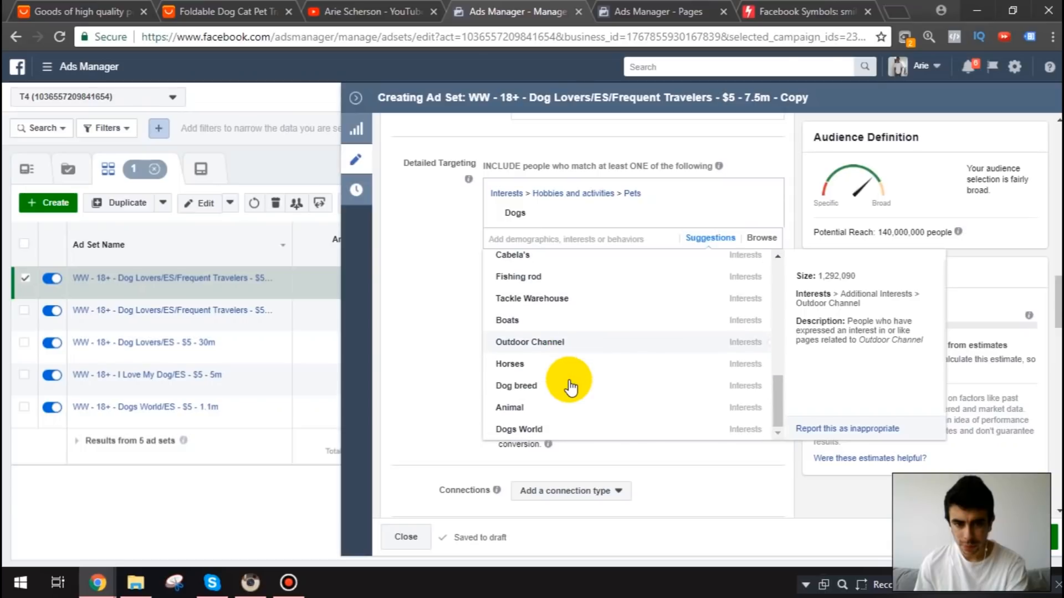
left_click(533, 387)
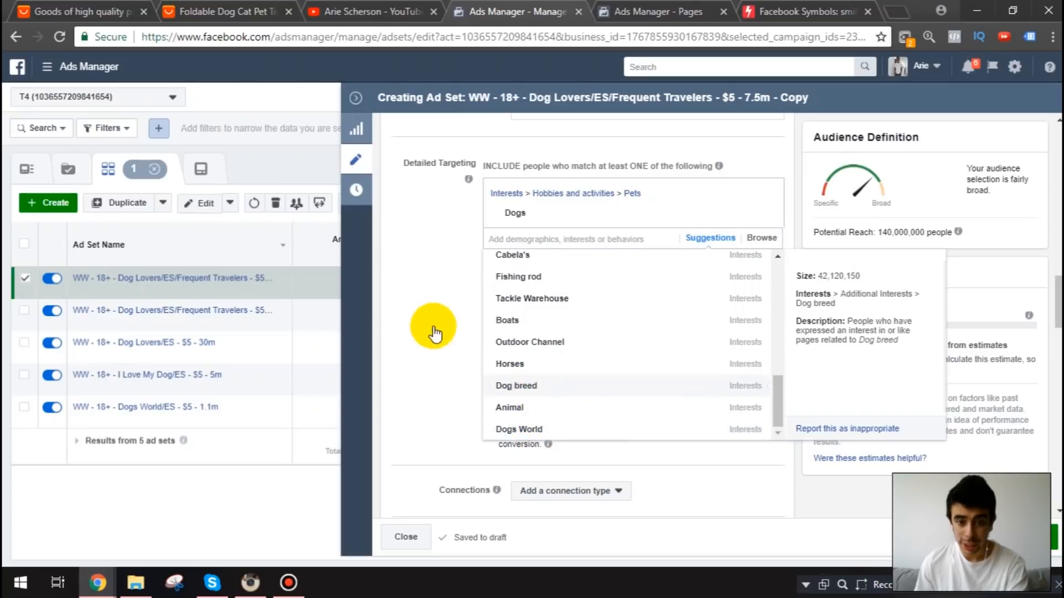
left_click(771, 252)
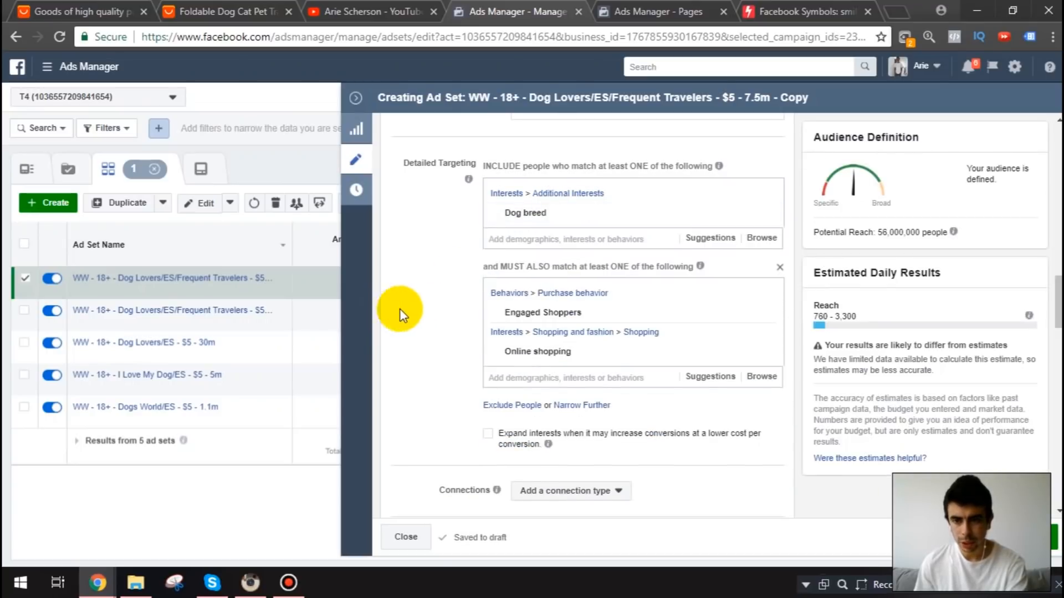
Rename the copied ad set as "WW - 18+ - Dog Breeds/ES - $5 - 56m"
scroll(624, 205, "up", 1)
scroll(624, 205, "up", 10)
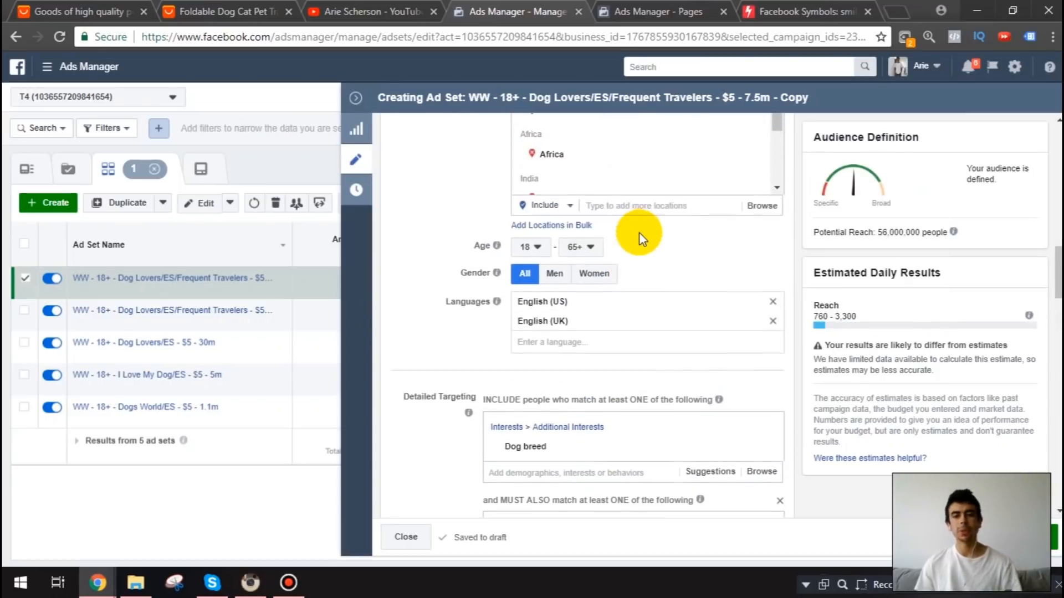
scroll(600, 199, "up", 3)
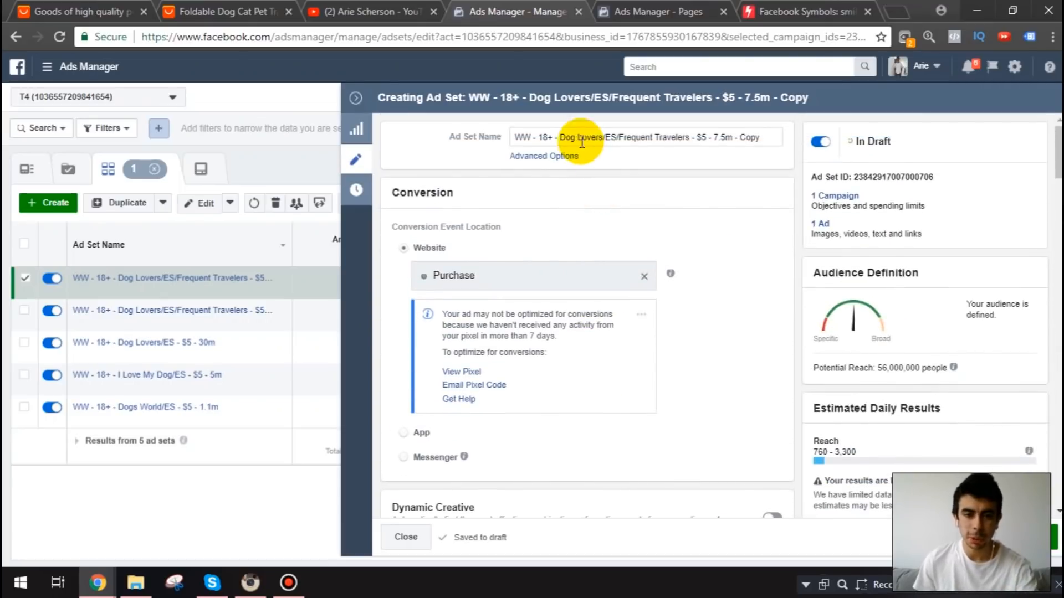
left_click_drag(726, 137, 719, 137)
key("BackSpace")
key("BackSpace")
type("56")
left_click_drag(731, 138, 767, 138)
key("BackSpace")
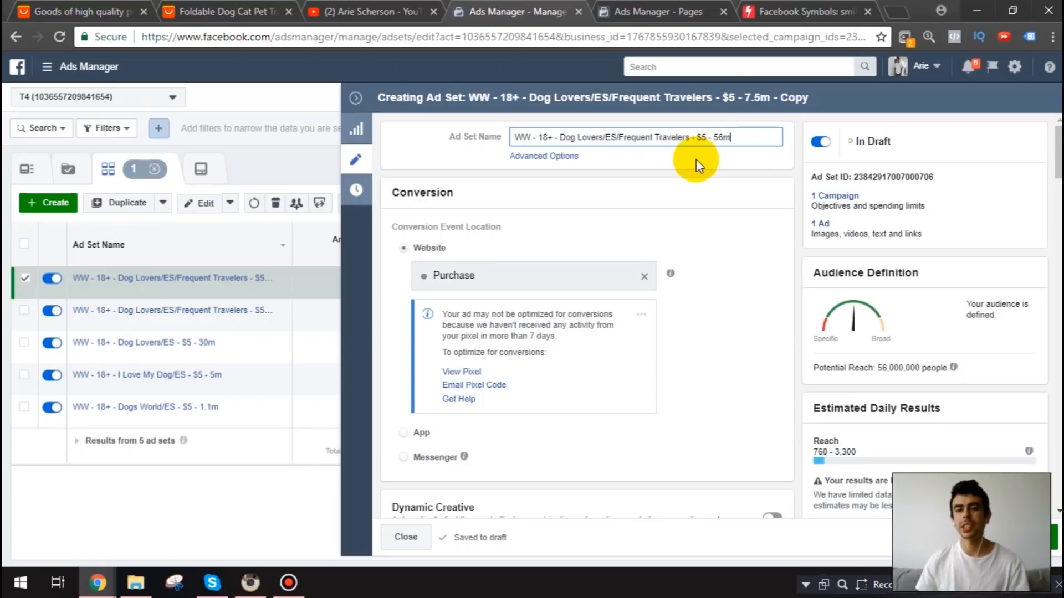
left_click_drag(685, 137, 563, 143)
type("Breeds/ES")
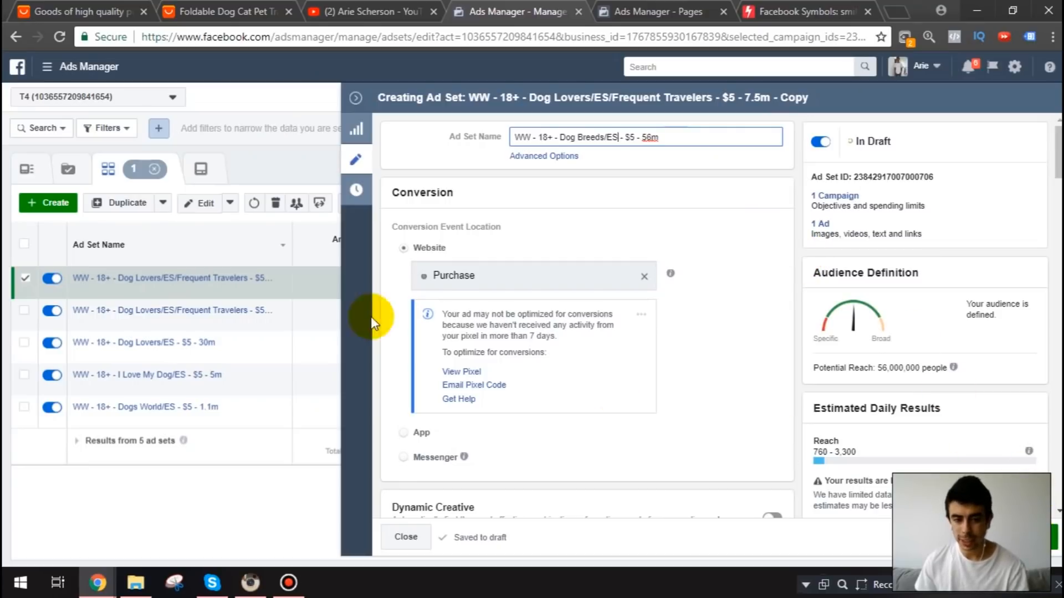
Open the new ad set's ad, publish the drafts, and return to the full ad sets list
left_click(820, 223)
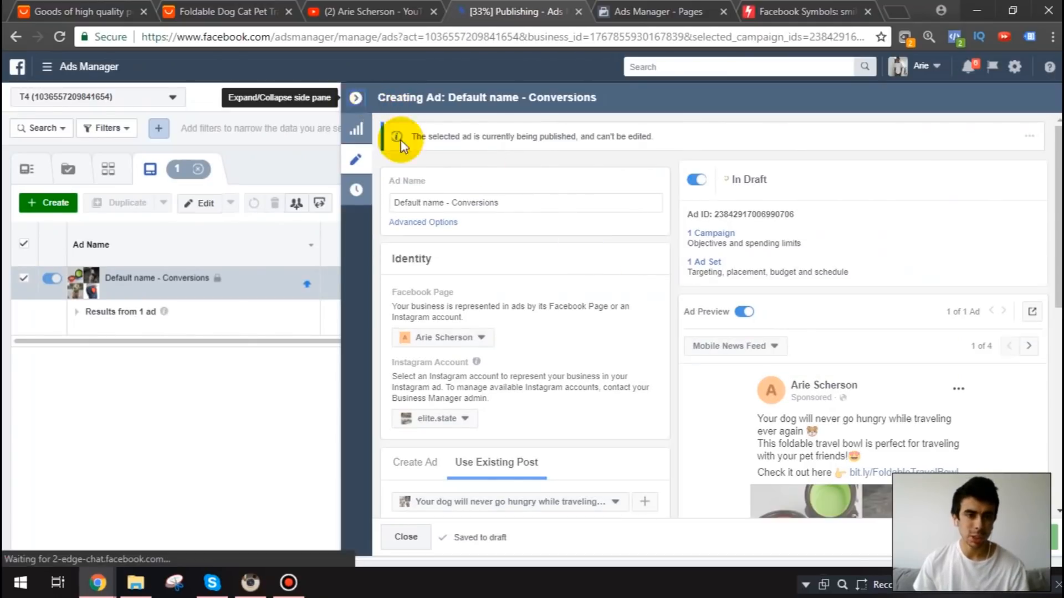
left_click(357, 98)
left_click(479, 169)
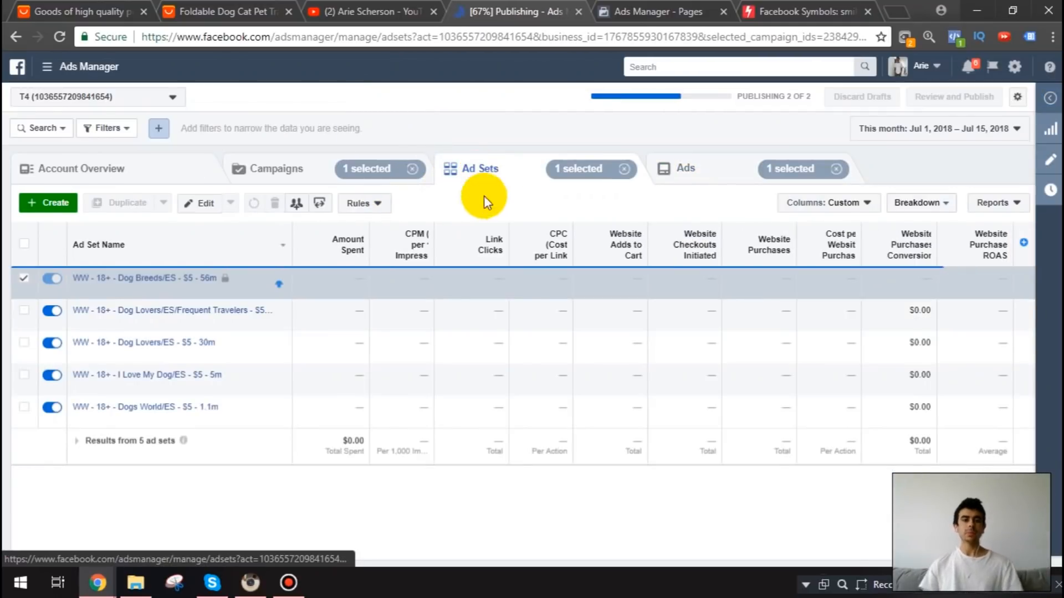